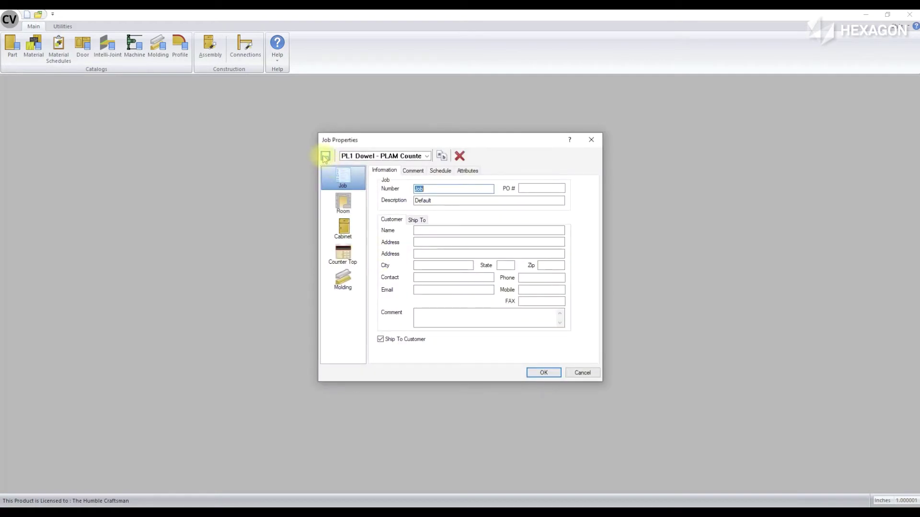
Choose the PL1 Dowel - PLAM CounterTop job, review its cabinet, materials and door settings, and accept.
left_click(428, 156)
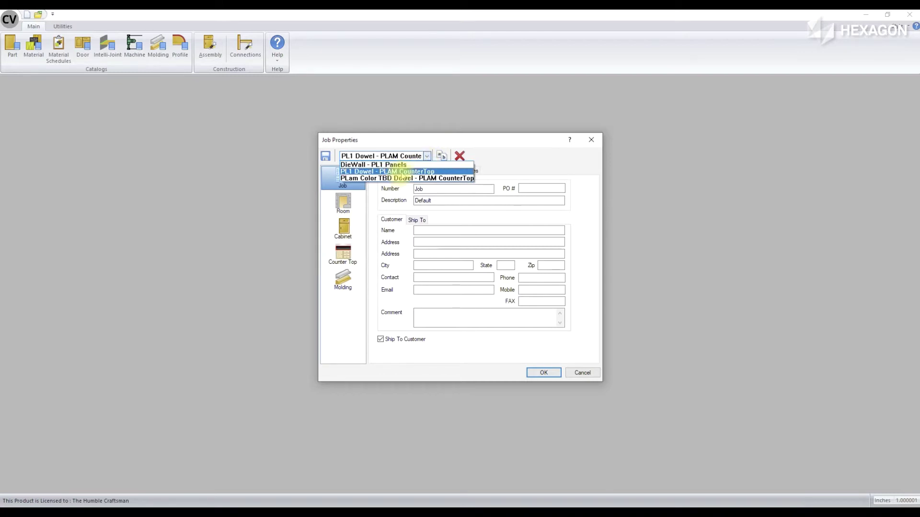
left_click(401, 172)
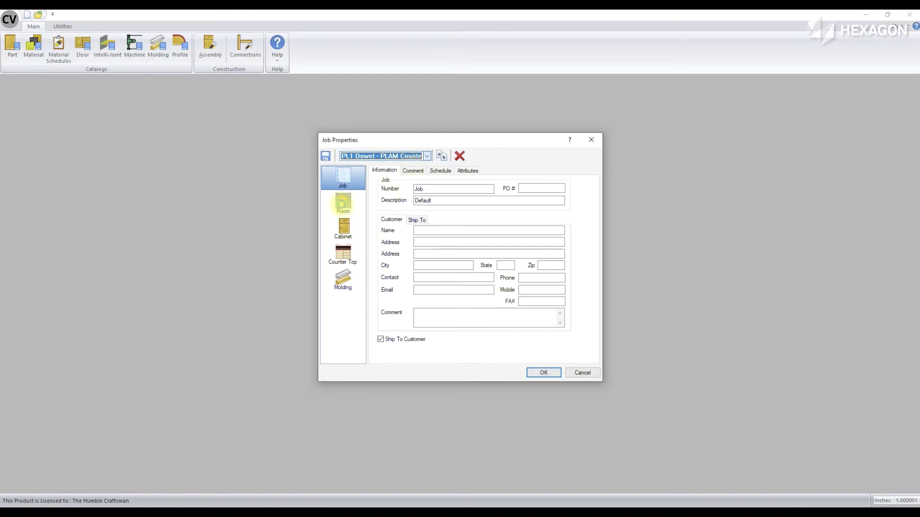
left_click(344, 228)
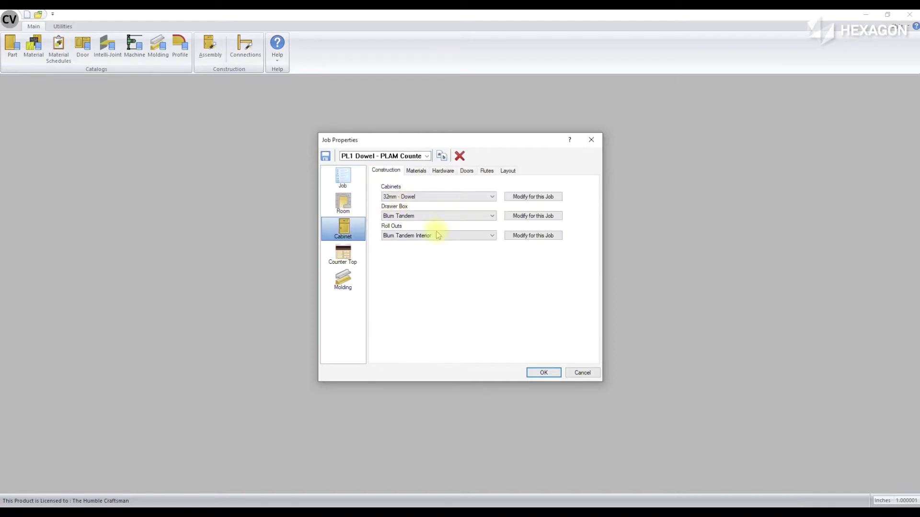
left_click(416, 172)
left_click(466, 170)
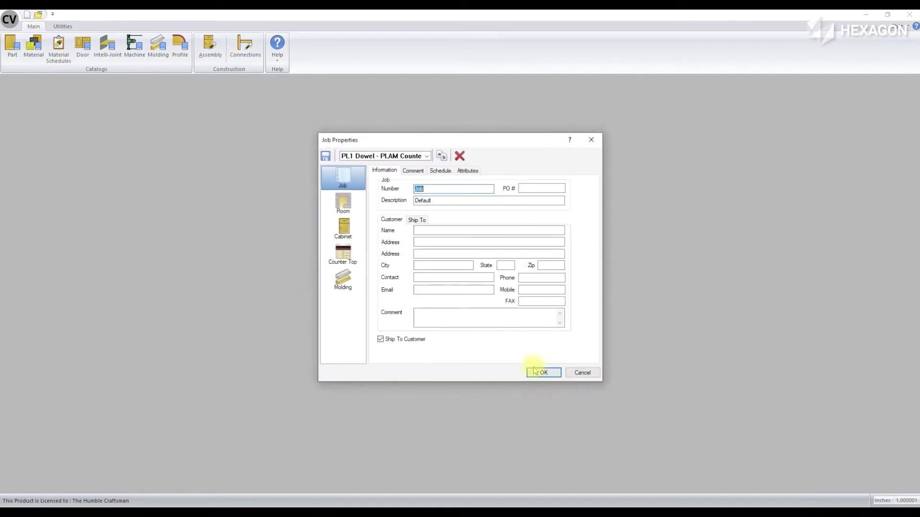
left_click(542, 373)
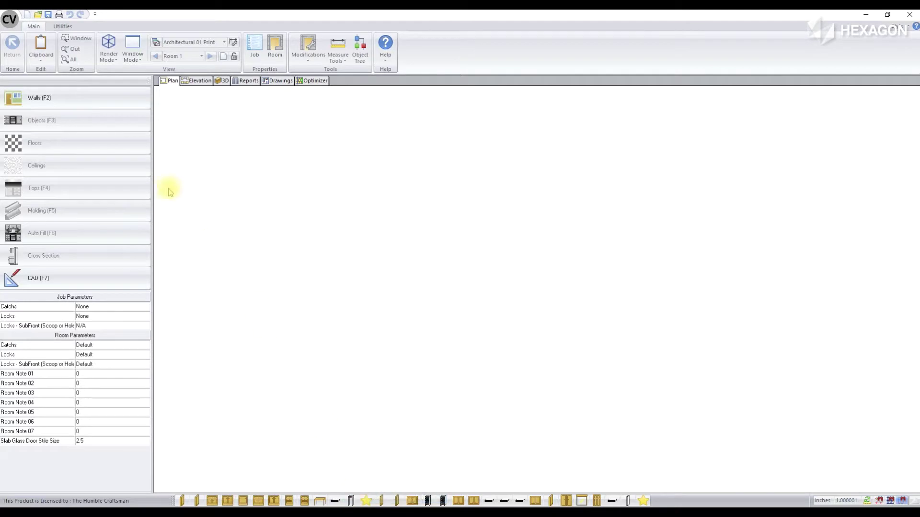
Draw one straight chained wall across Room 1 and return to the room plan.
left_click(87, 99)
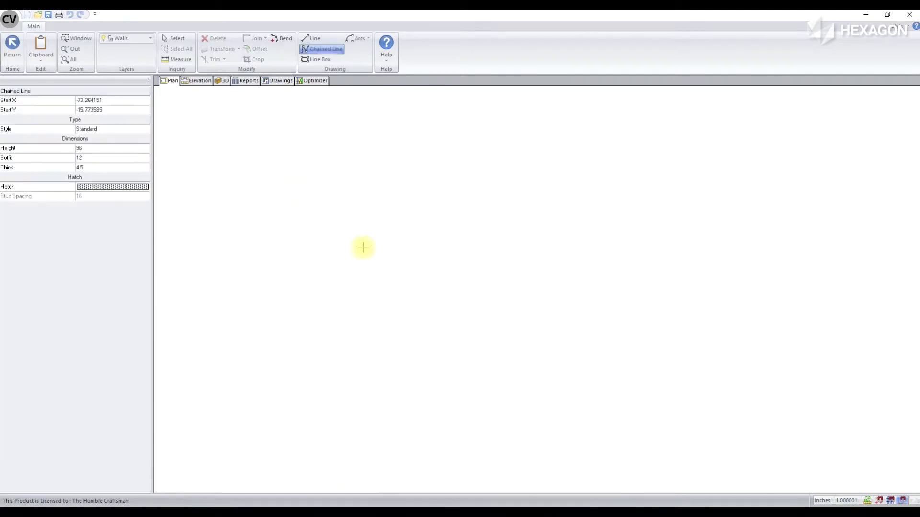
left_click(339, 213)
left_click(631, 209)
right_click(622, 265)
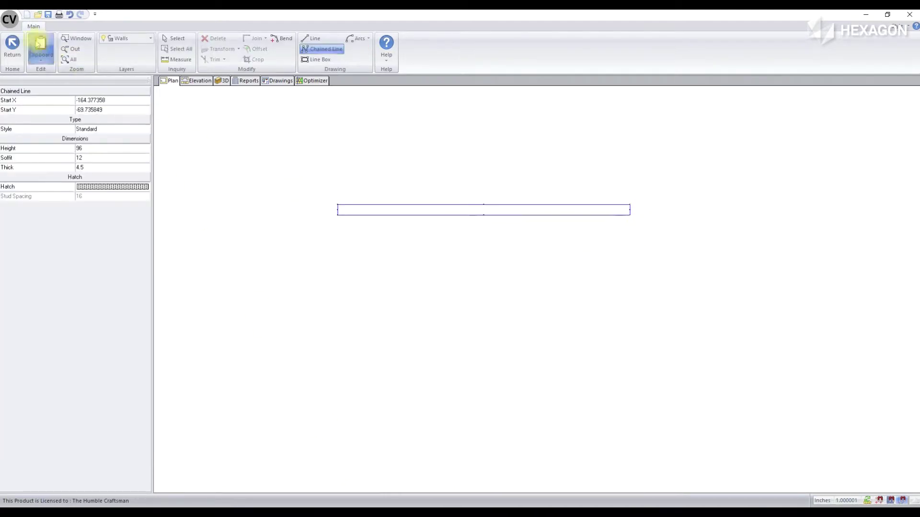
left_click(13, 45)
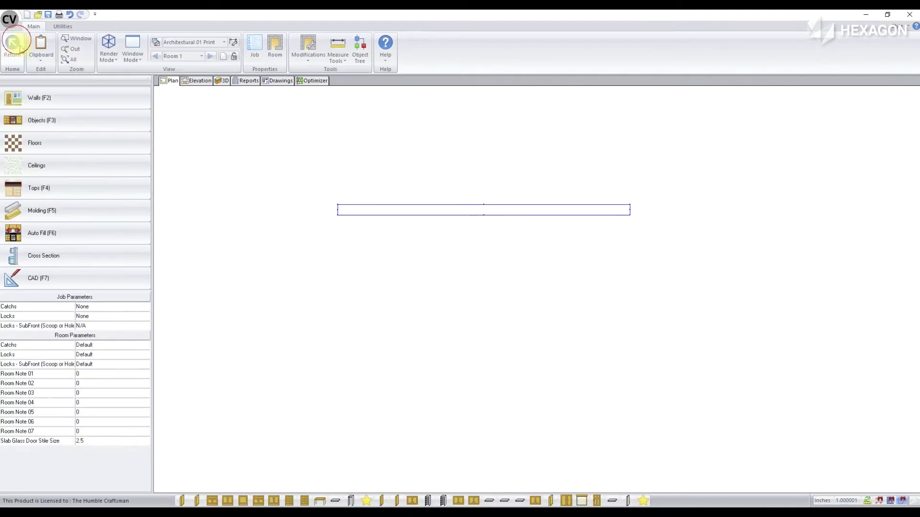
left_click(36, 120)
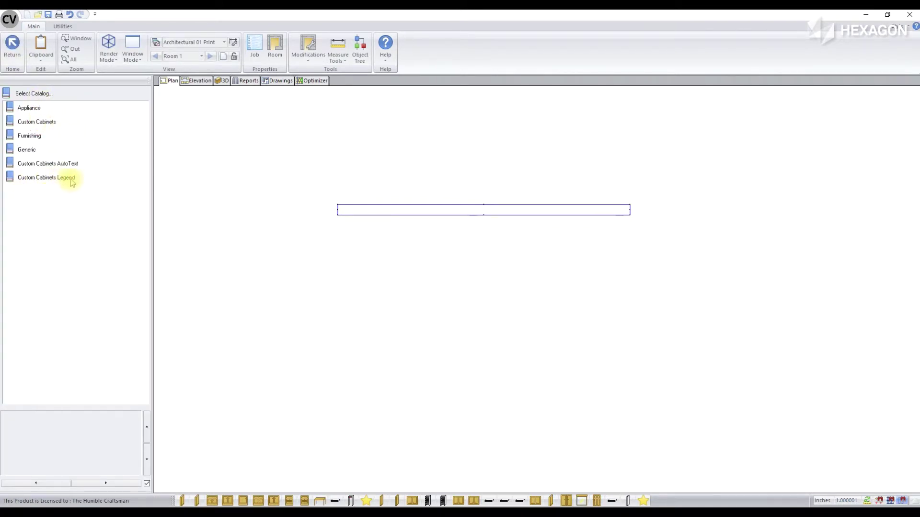
left_click(49, 180)
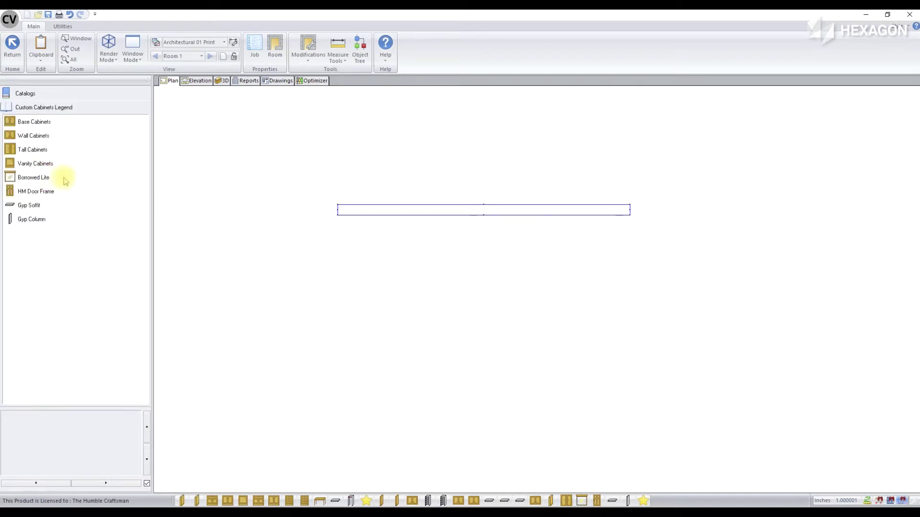
left_click(16, 123)
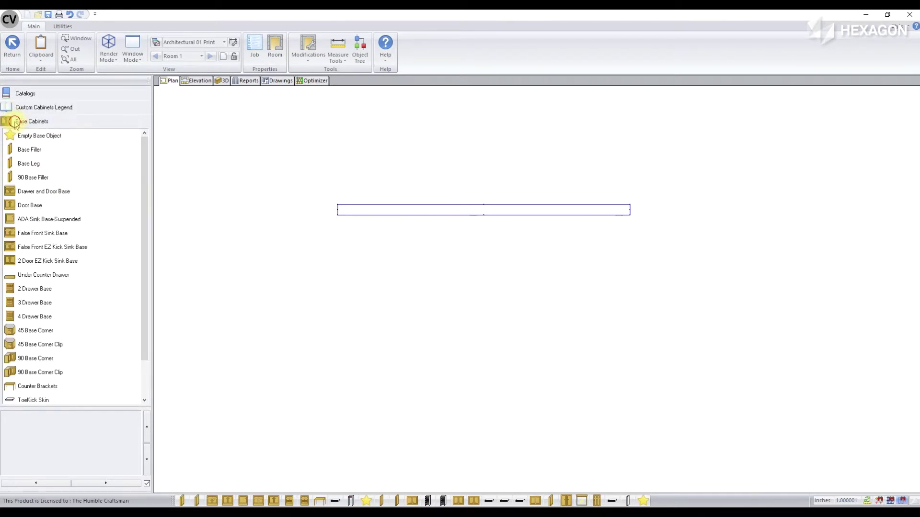
left_click(11, 193)
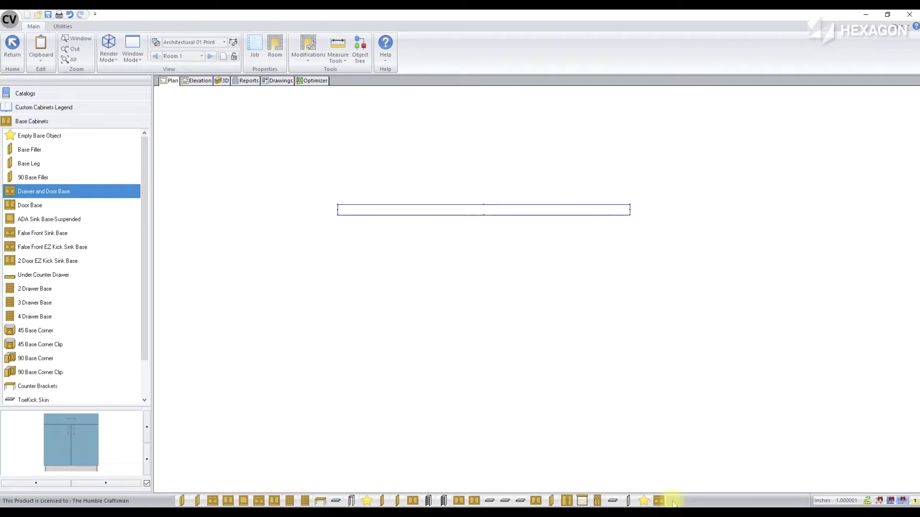
left_click(658, 501)
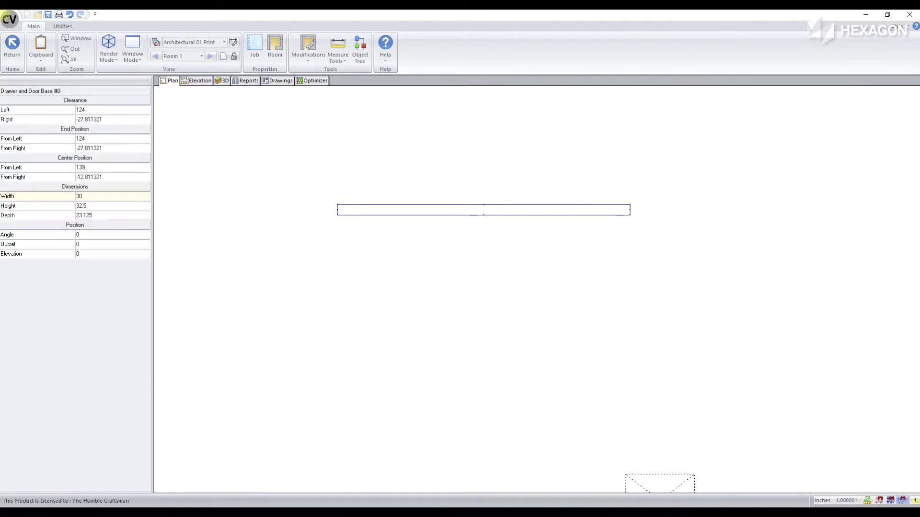
left_click(383, 251)
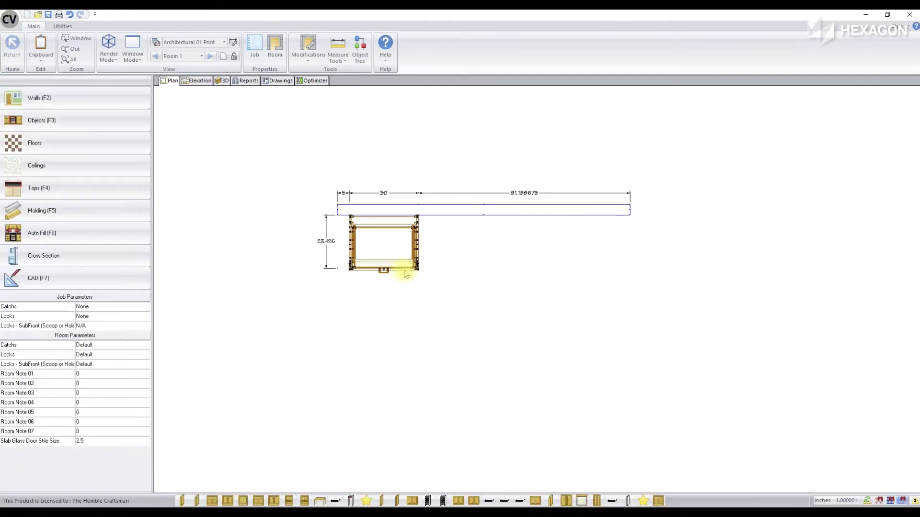
left_click(390, 247)
right_click(393, 248)
left_click(355, 203)
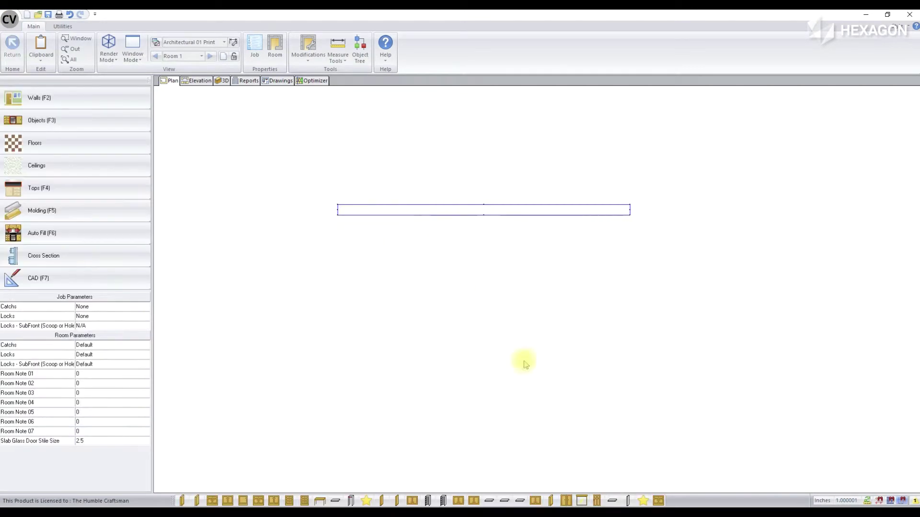
Re-place the Drawer and Door Base 10 inches from the wall end and open its annotations.
left_click(400, 250)
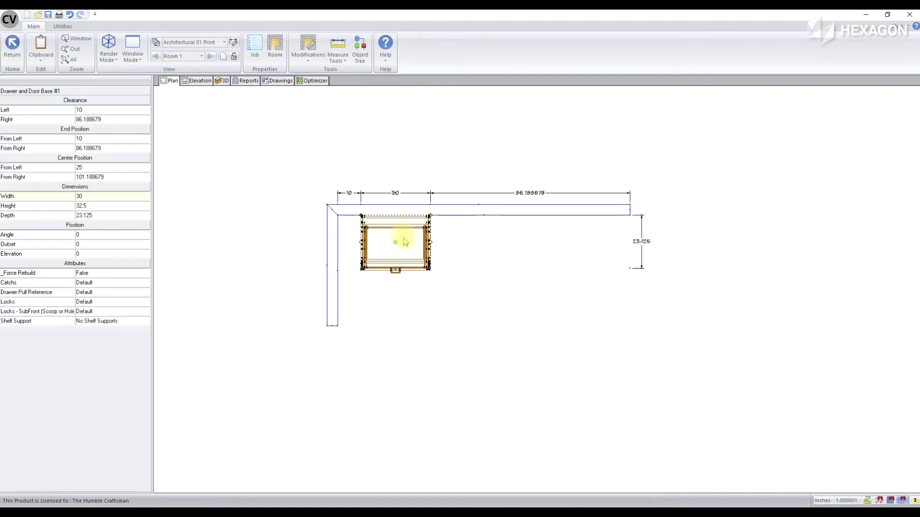
double_click(408, 244)
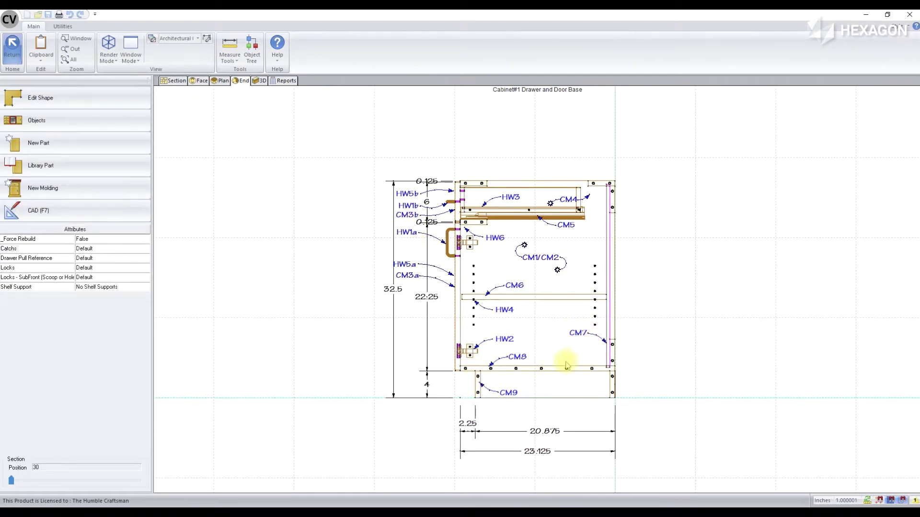
left_click(126, 214)
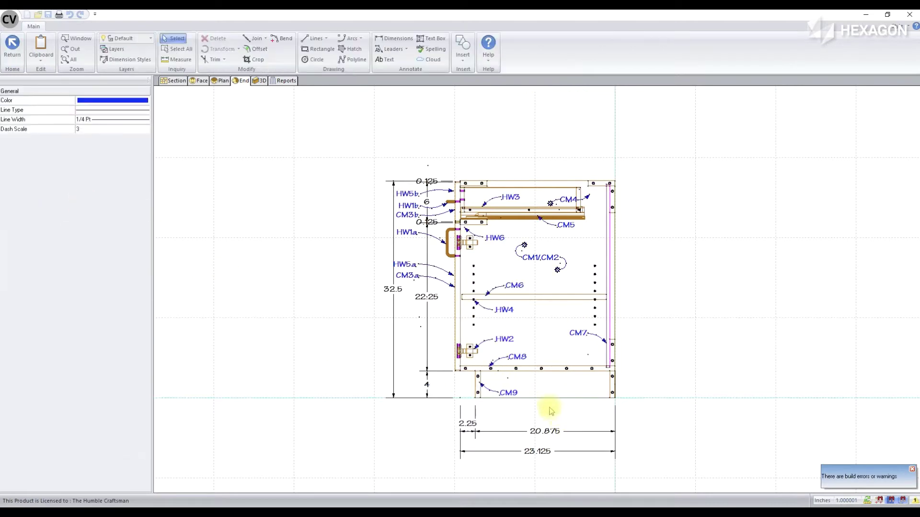
Delete the CM9, CM8 and CM7 leader callouts from the cabinet drawing.
left_click(505, 389)
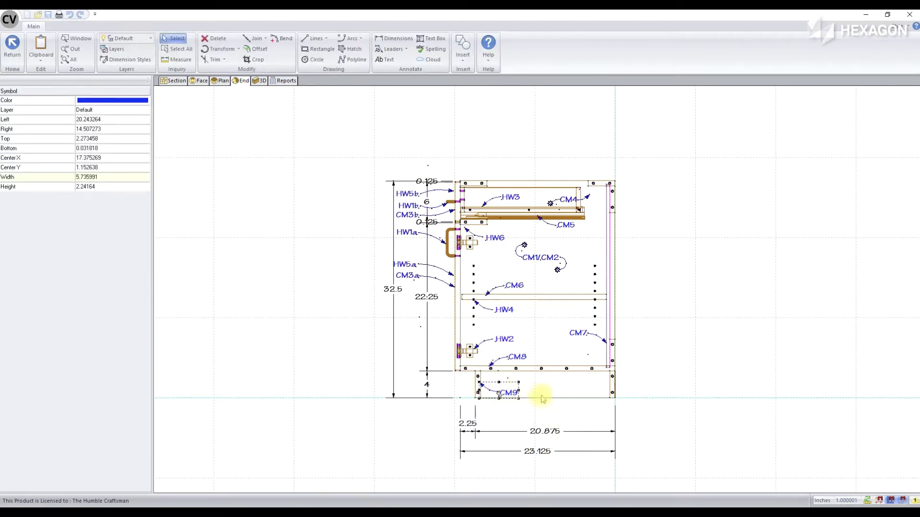
key("Delete")
left_click(517, 358)
key("Delete")
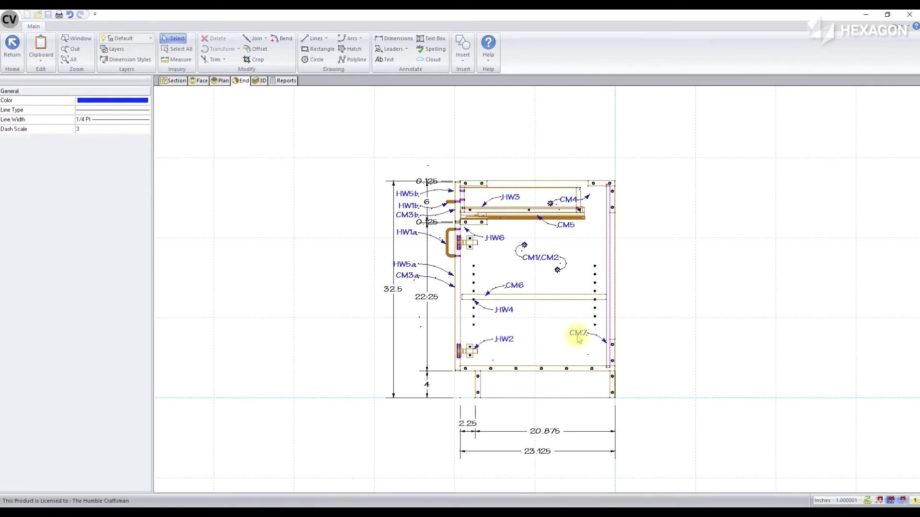
left_click(577, 335)
key("Delete")
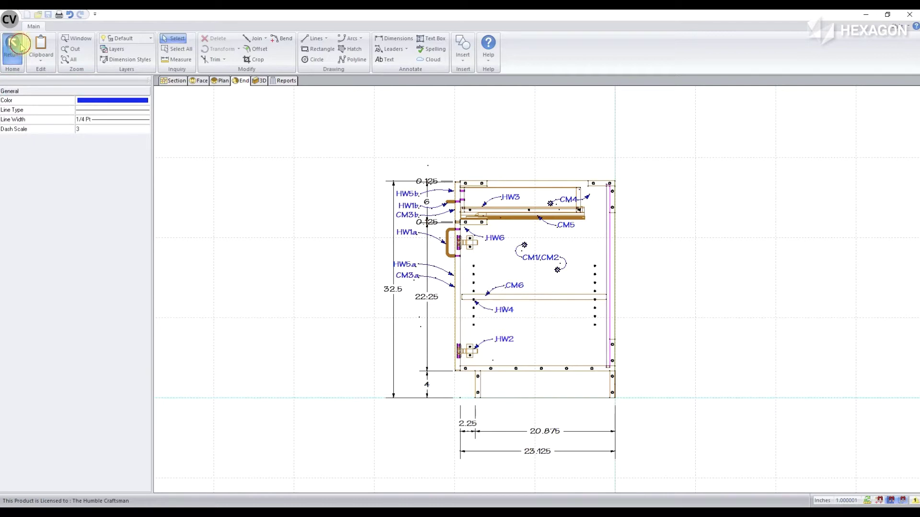
Save the edited Drawer and Door Base back to its original library.
left_click(17, 45)
left_click(12, 45)
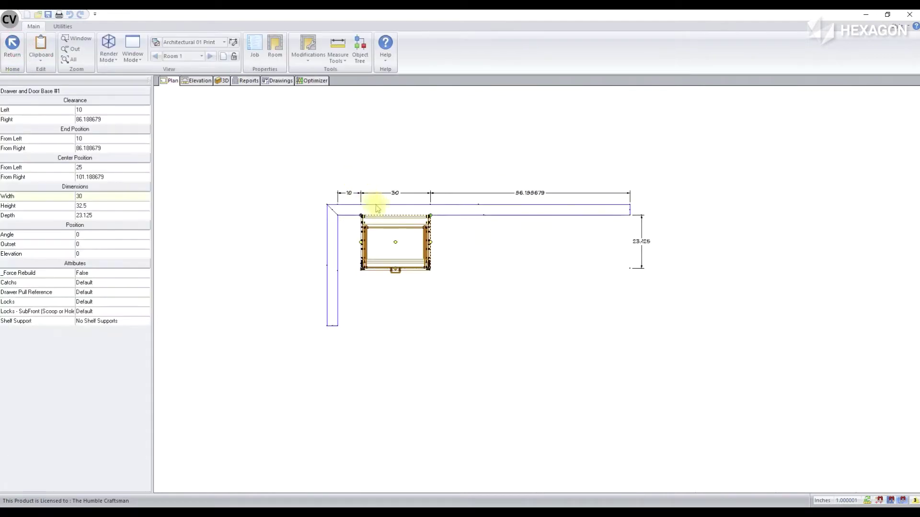
right_click(400, 254)
mouse_move(332, 196)
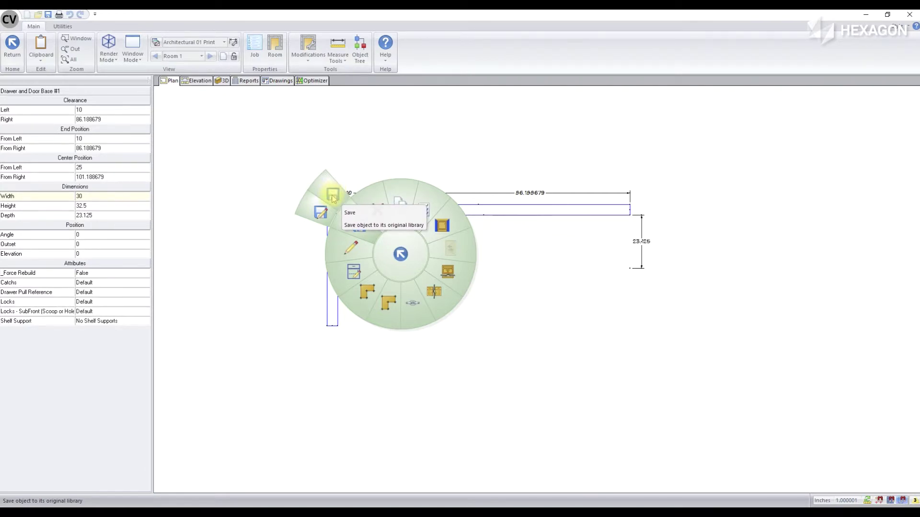
left_click(332, 197)
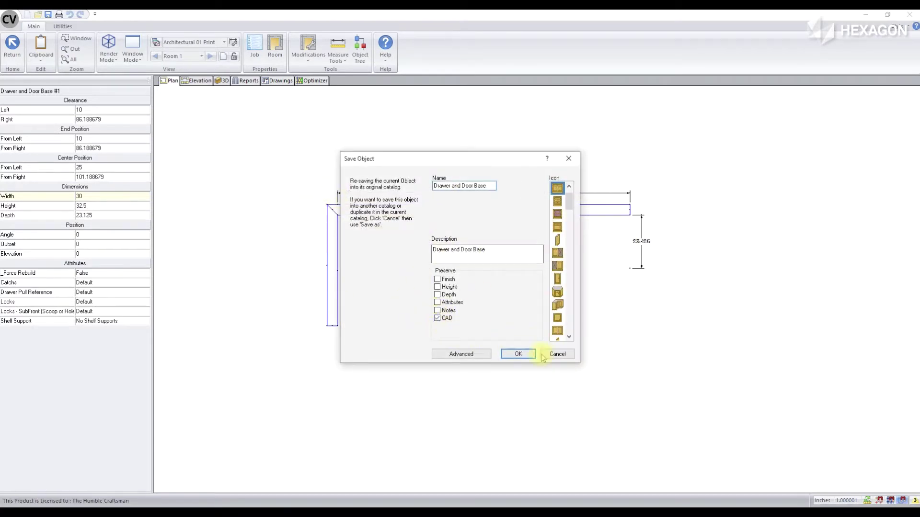
left_click(519, 354)
left_click(298, 181)
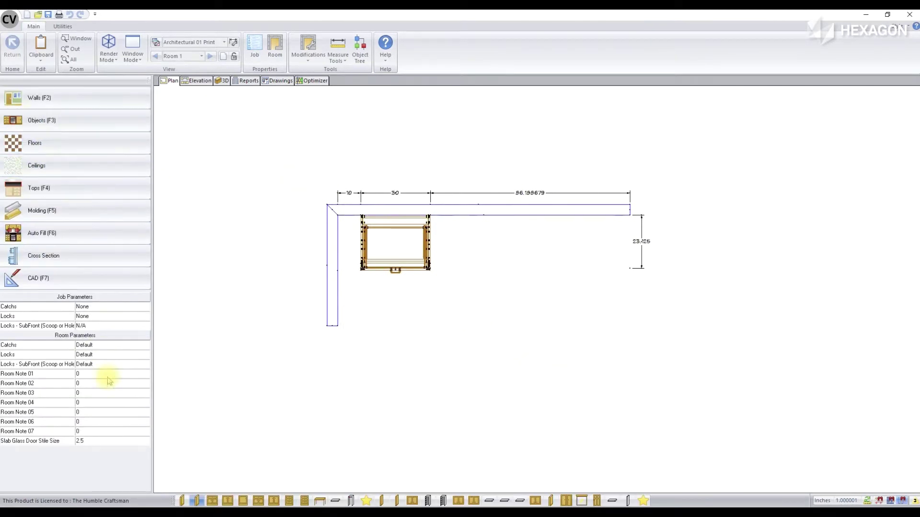
Place a second Drawer and Door Base 19 inches past the first and open it.
left_click(211, 501)
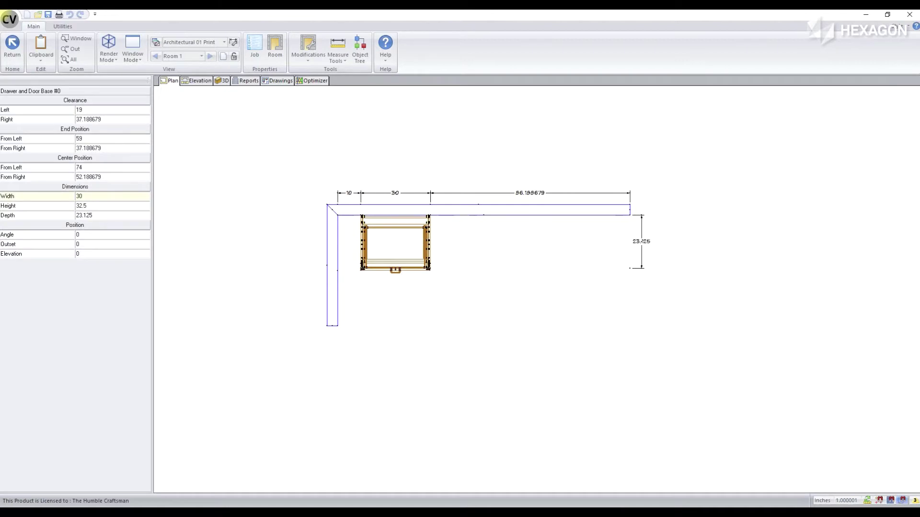
left_click(509, 247)
double_click(509, 247)
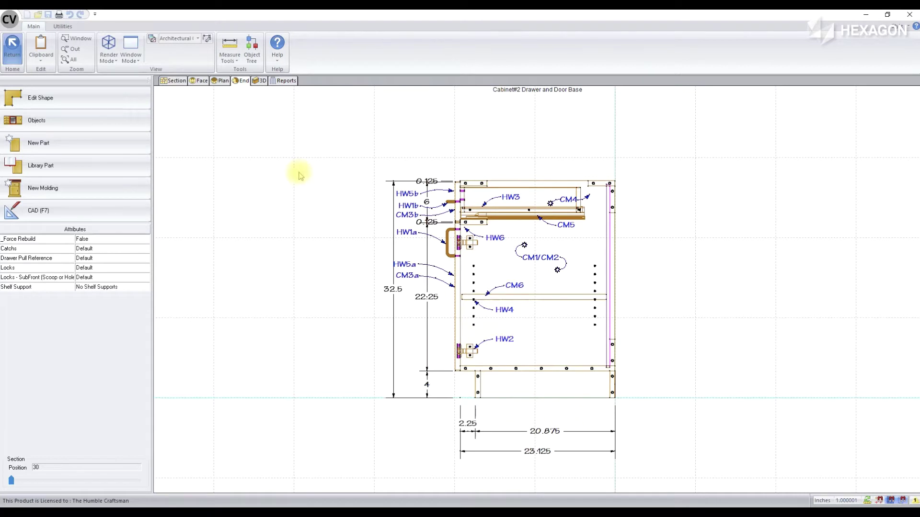
Delete all the existing leader callouts around the cabinet in CAD view.
key("F7")
left_click_drag(319, 140, 648, 391)
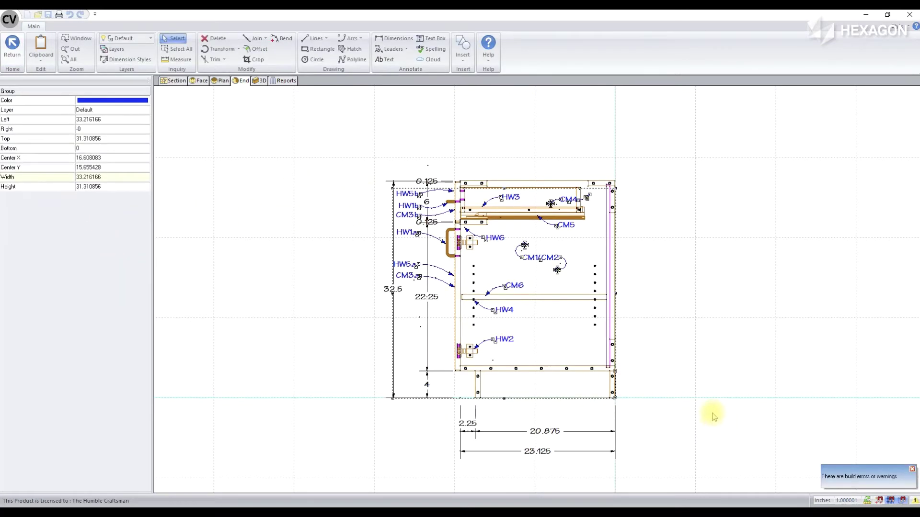
key("Delete")
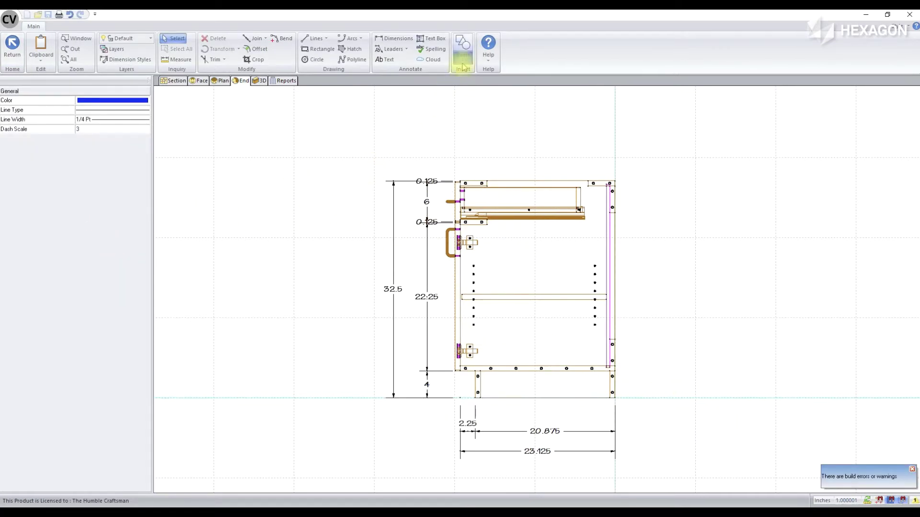
Insert the Legend Base Cab Drw n Dor symbol from Legend Submittal Symbols Group.
left_click(462, 49)
left_click(459, 77)
left_click(104, 122)
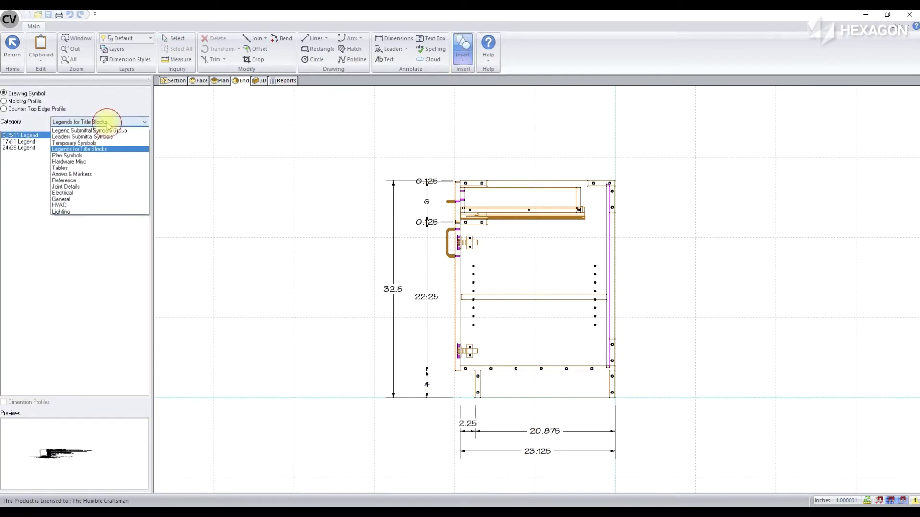
left_click(108, 138)
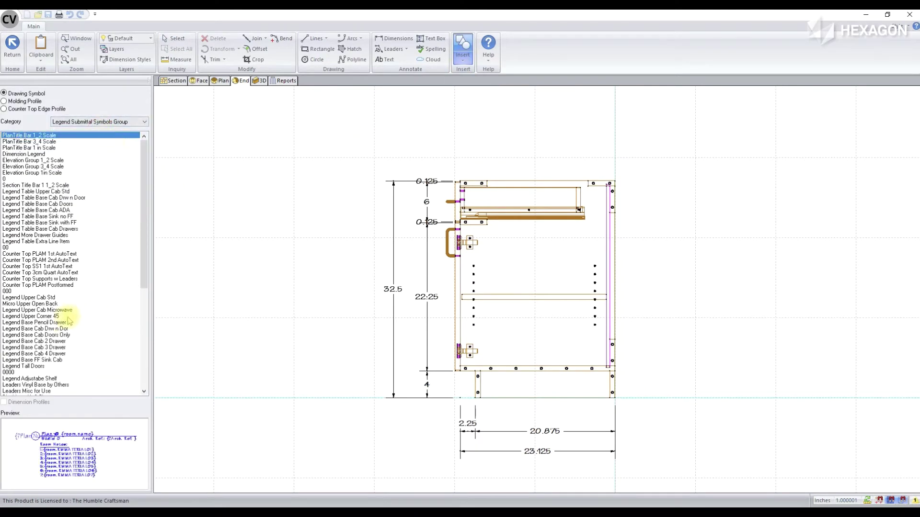
left_click(39, 328)
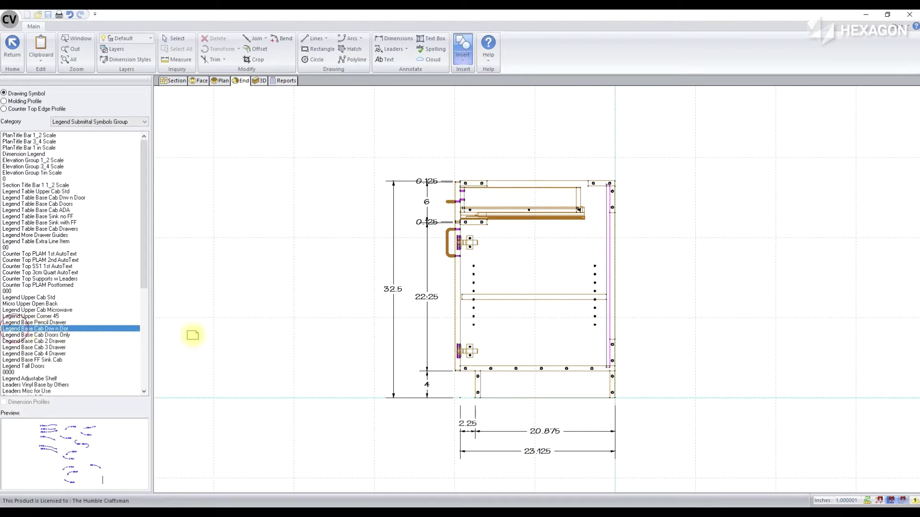
left_click(433, 249)
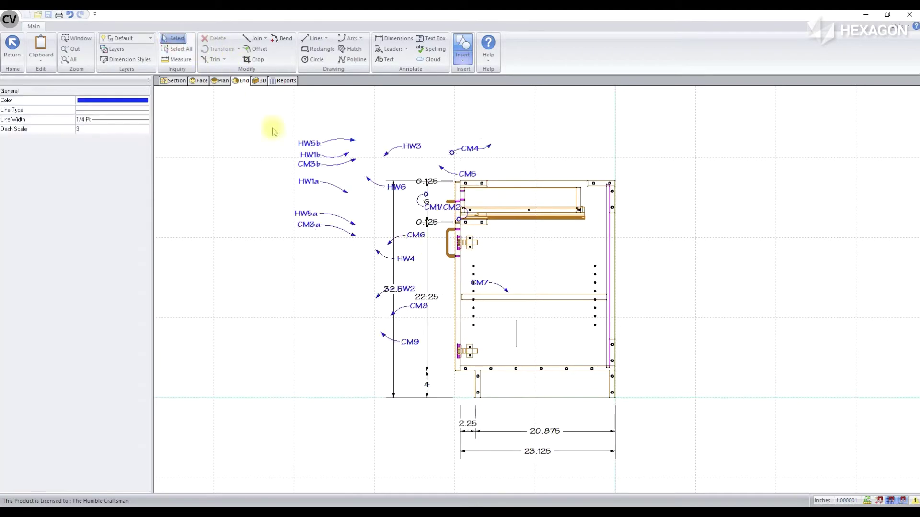
Align the inserted leader symbol onto the cabinet and leave CAD mode.
left_click(515, 333)
left_click_drag(513, 349, 614, 394)
left_click(615, 394)
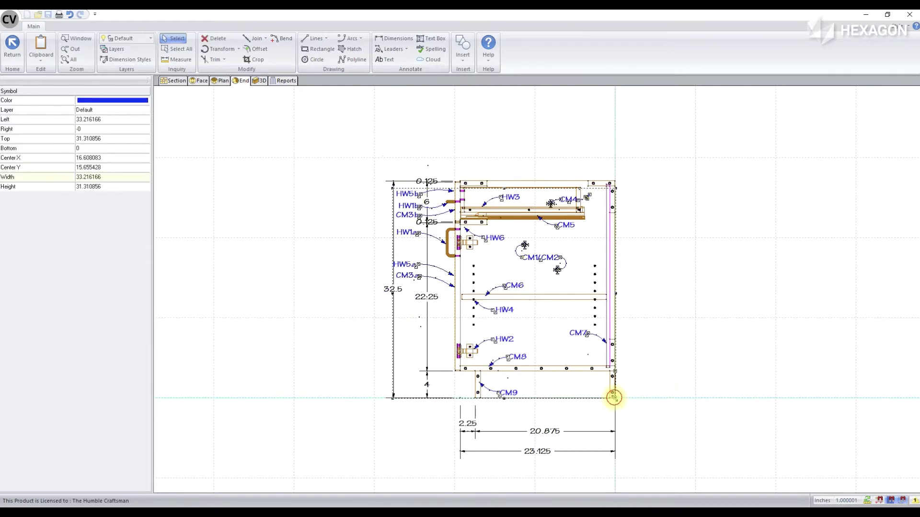
left_click(668, 374)
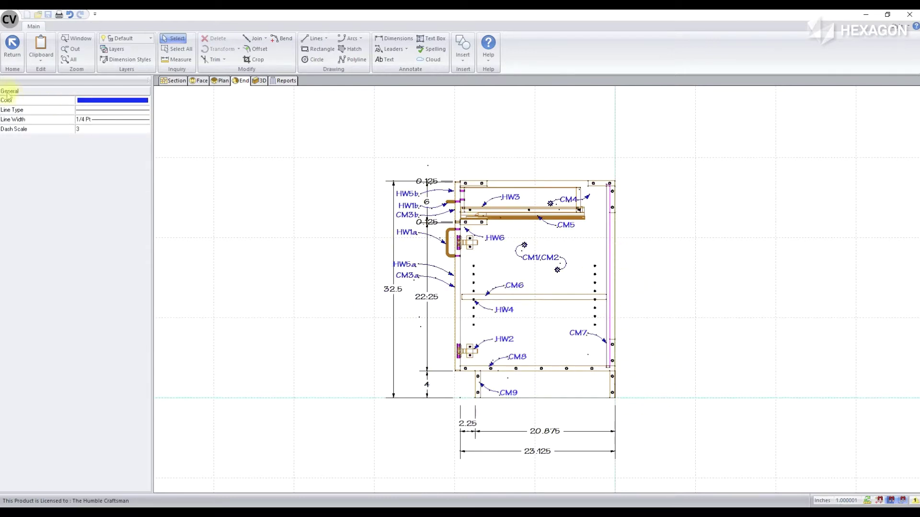
left_click(12, 47)
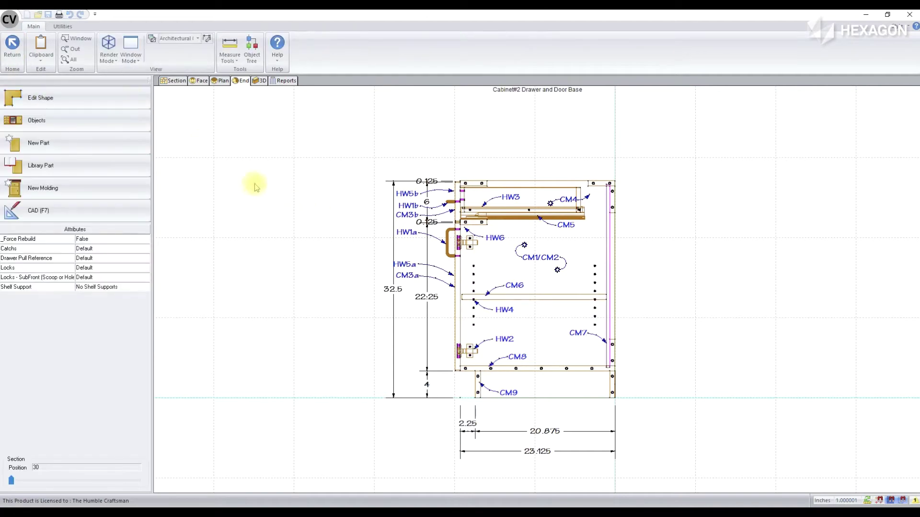
Open Legend Table Base Cab Drw n D(1) from the Drawings Library for editing.
left_click(13, 46)
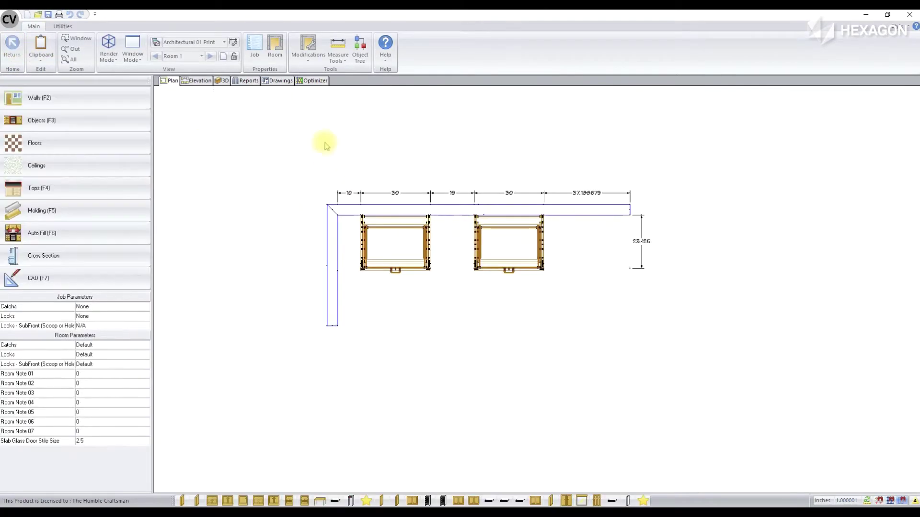
left_click(421, 232)
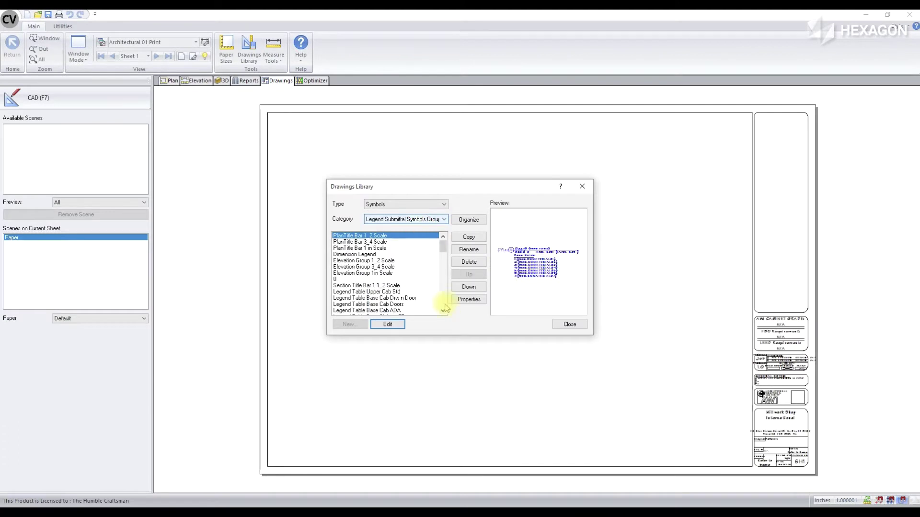
left_click_drag(442, 249, 443, 313)
left_click(392, 311)
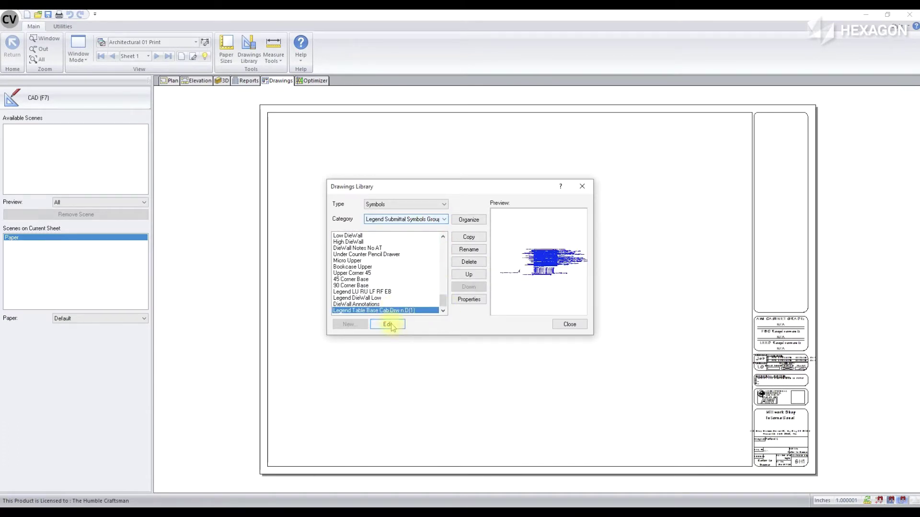
left_click(388, 325)
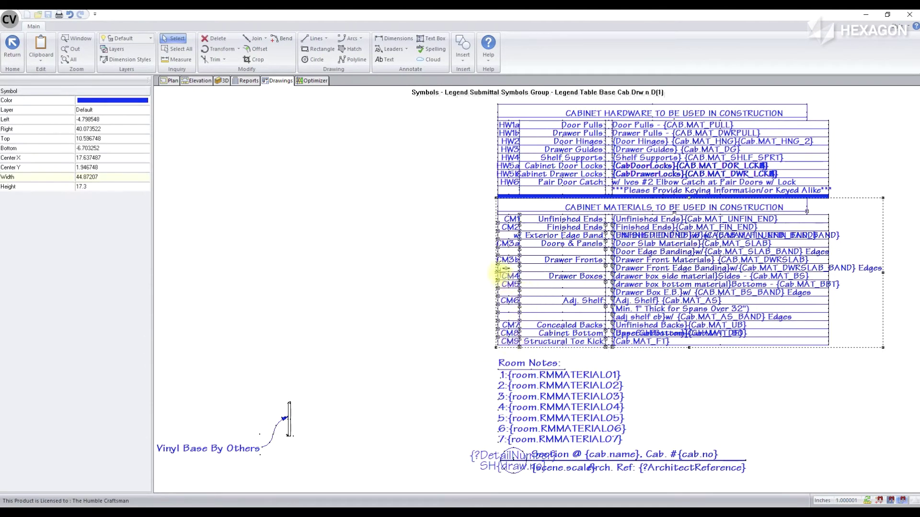
scroll(502, 265, "down", 1)
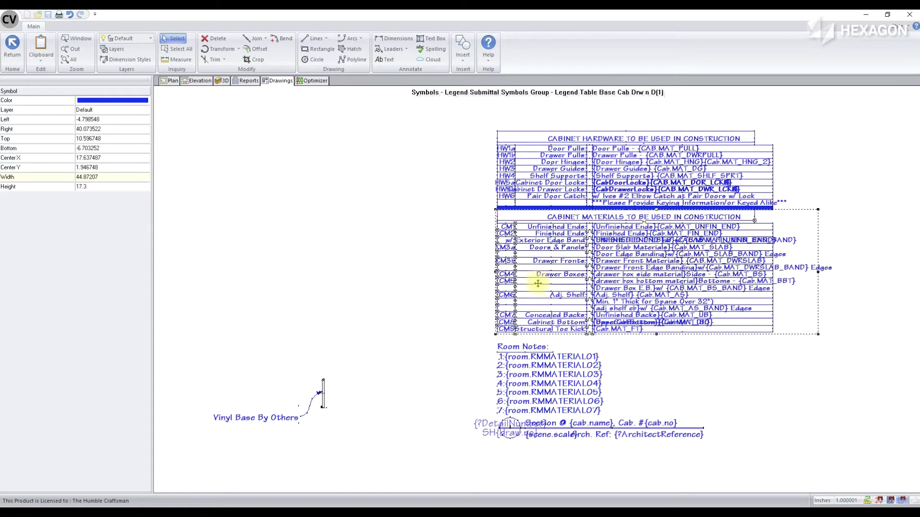
Move the materials table aside, delete its CM7–CM9 rows, and select the trimmed table.
left_click_drag(538, 283, 196, 220)
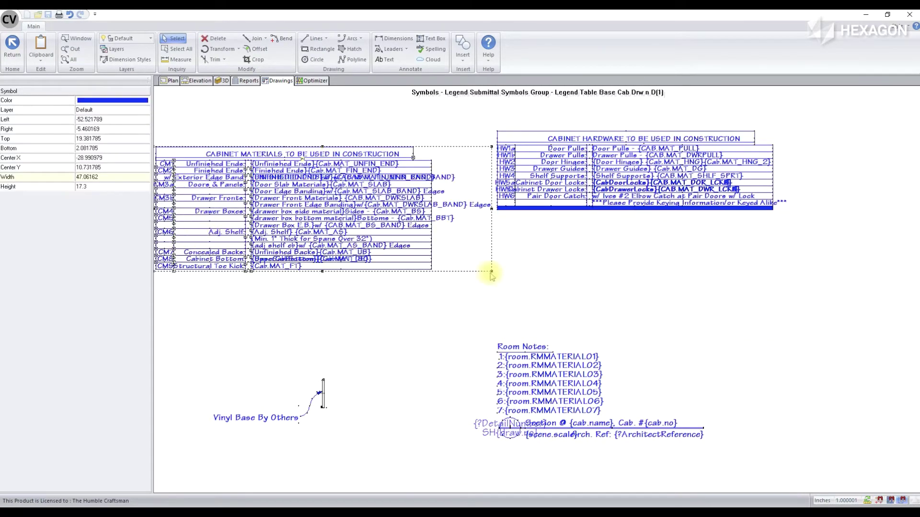
scroll(517, 275, "down", 1)
scroll(304, 225, "up", 1)
left_click_drag(331, 226, 287, 289)
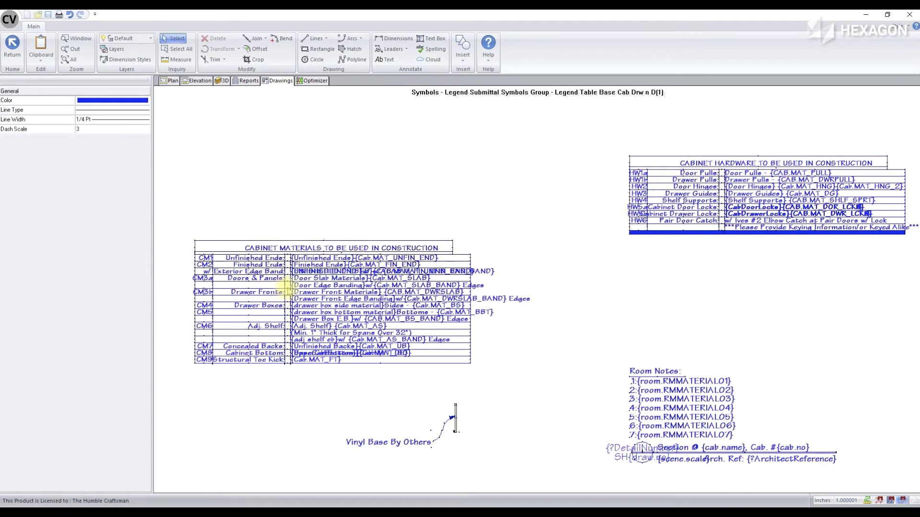
right_click(280, 286)
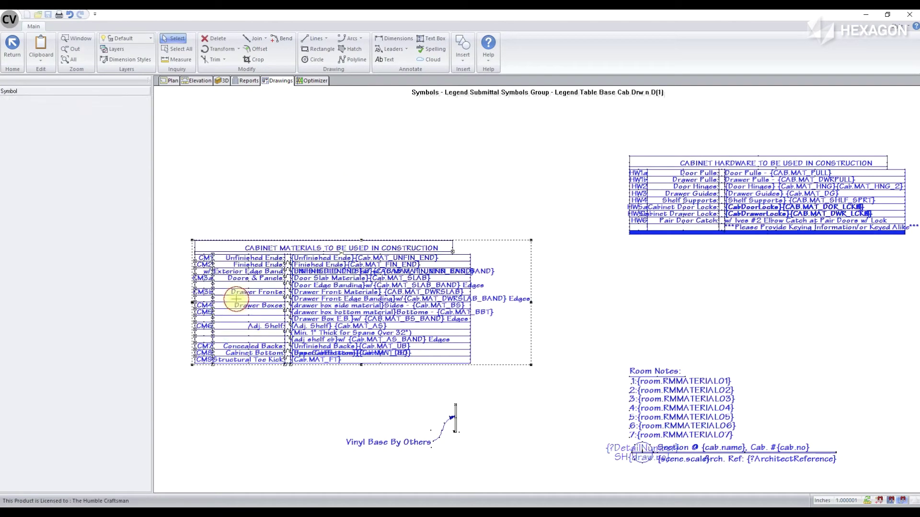
left_click(203, 363)
left_click(244, 361)
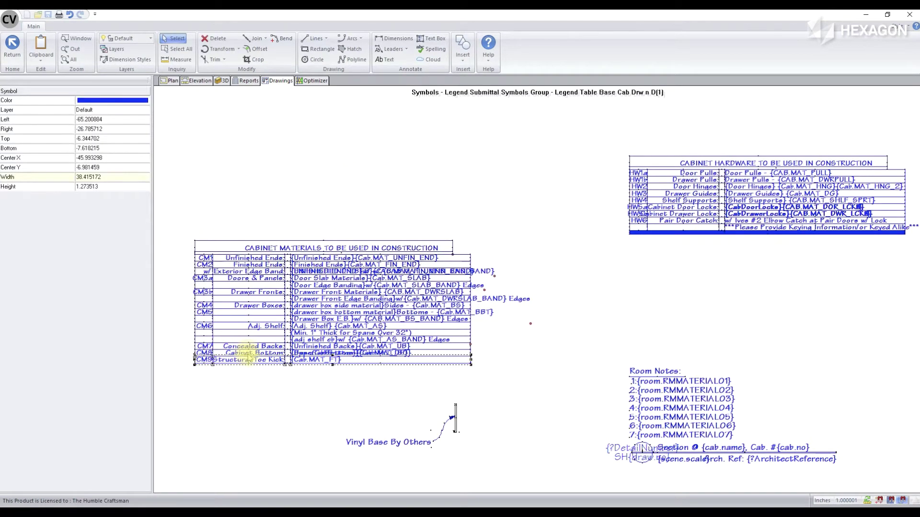
key("Delete")
key("Delete")
key("Delete")
scroll(315, 354, "down", 3)
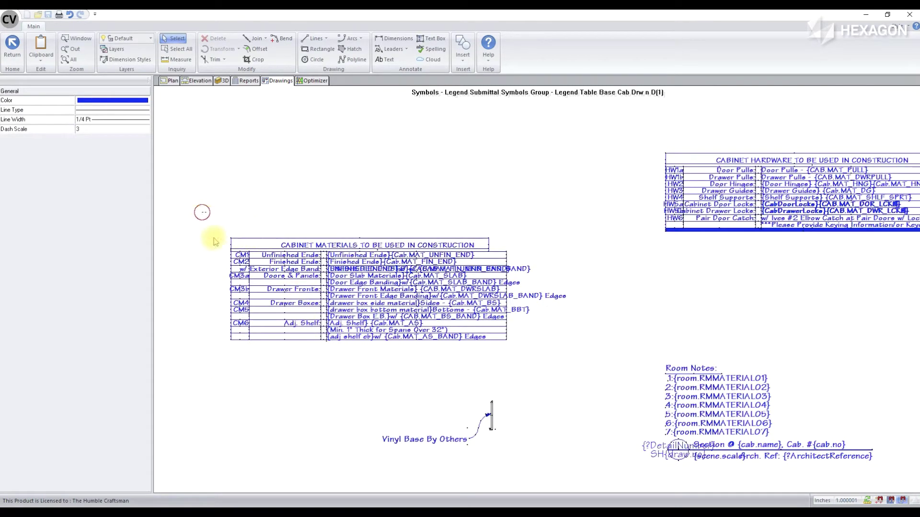
mouse_move(202, 212)
left_mouse_down()
mouse_move(602, 386)
mouse_move(636, 380)
left_mouse_up()
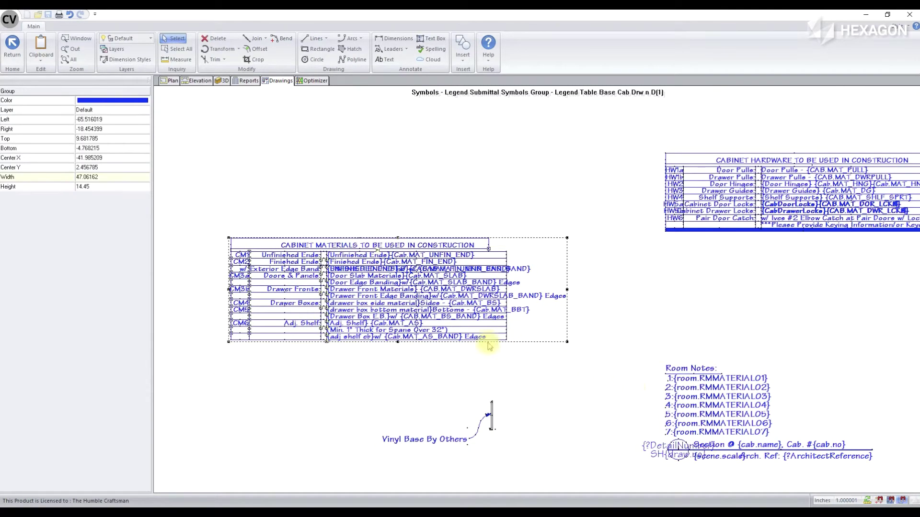
Consolidate the trimmed materials table and align it directly beneath the hardware table.
right_click(306, 297)
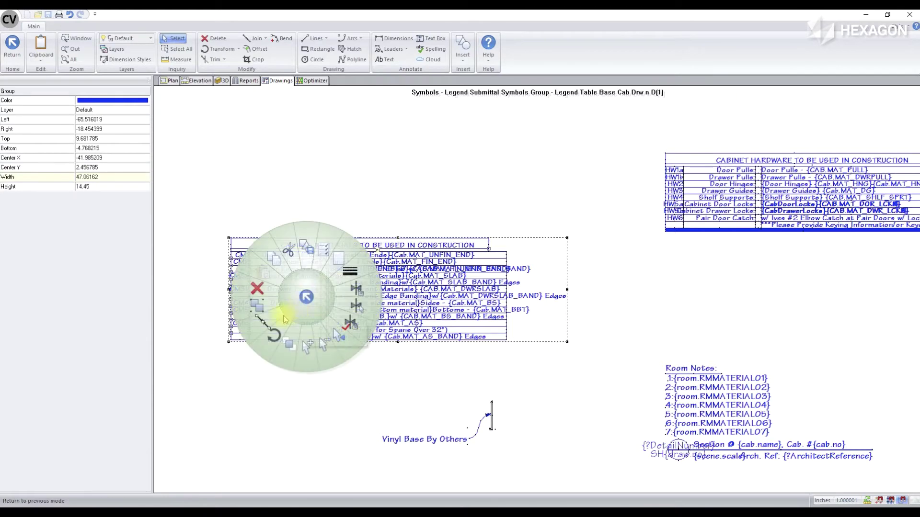
left_click(258, 310)
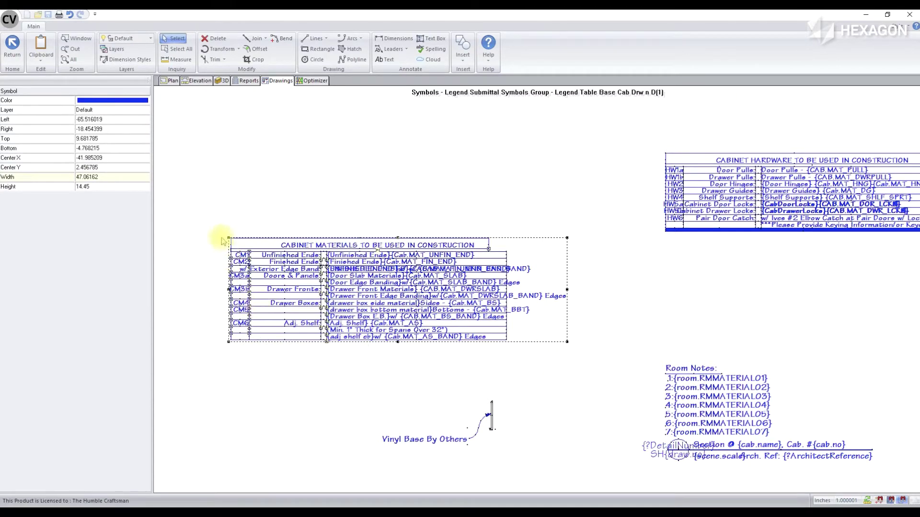
scroll(243, 240, "up", 2)
left_click_drag(238, 241, 860, 231)
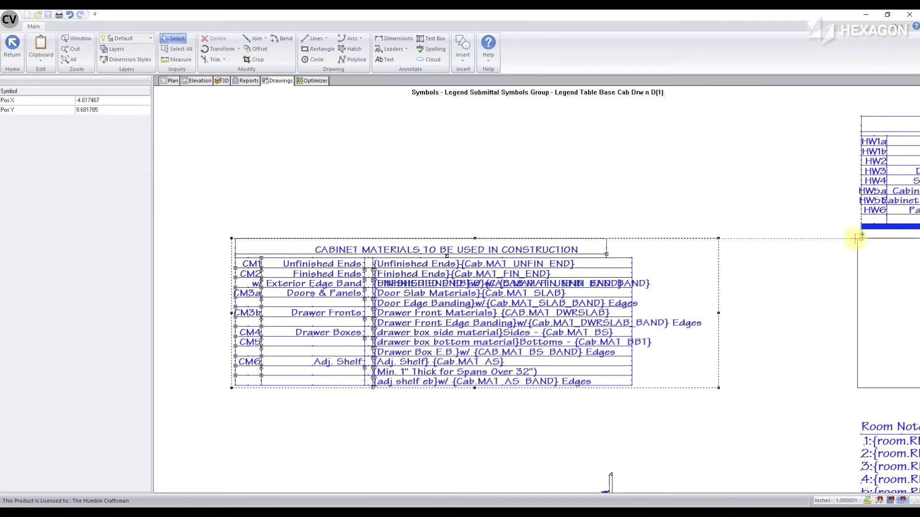
left_click(719, 257)
scroll(404, 271, "down", 1)
scroll(405, 271, "down", 1)
scroll(776, 267, "up", 2)
left_click_drag(400, 137, 903, 375)
scroll(528, 380, "up", 3)
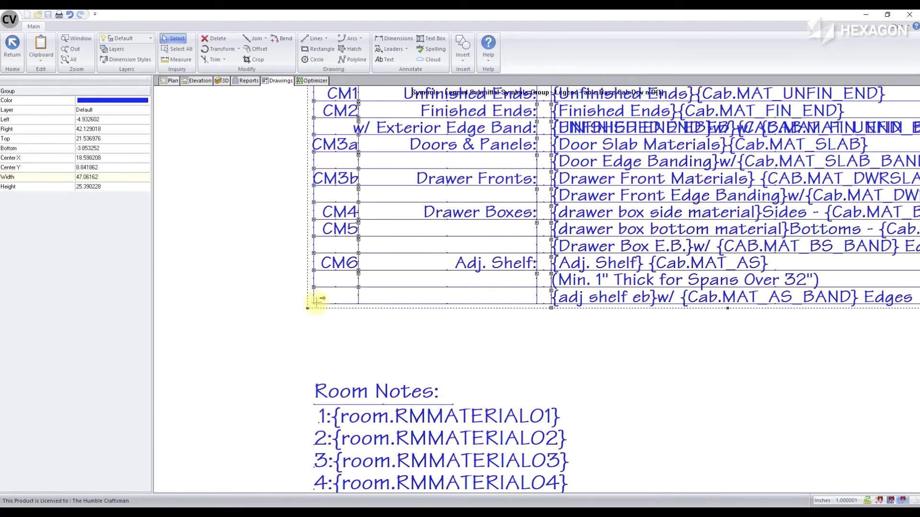
left_click_drag(315, 305, 312, 360)
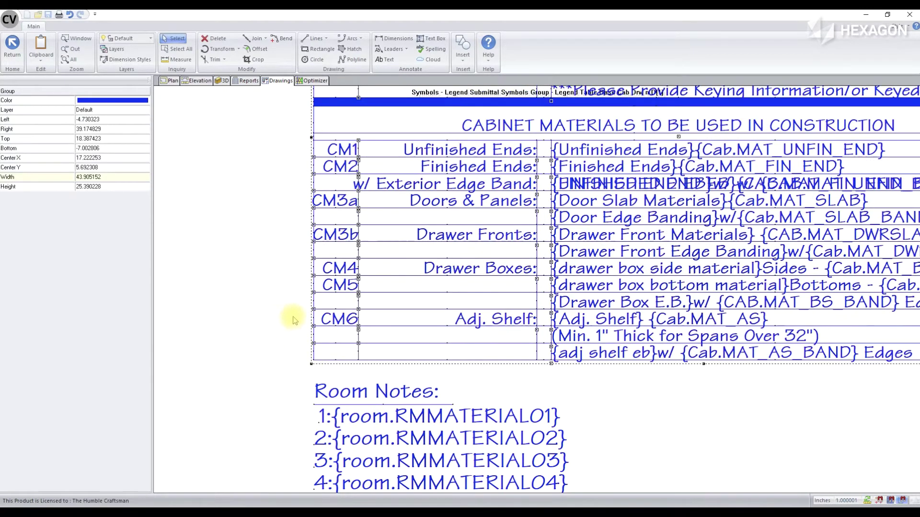
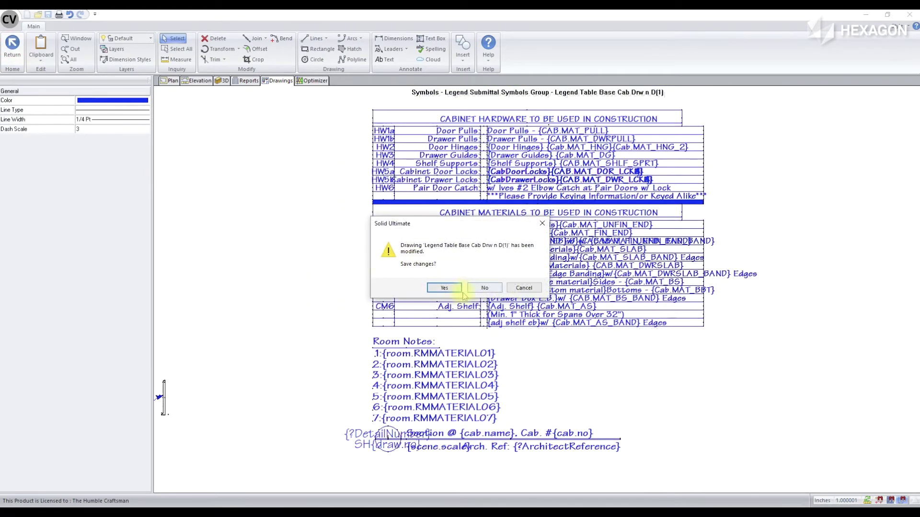
Save the legend drawing's changes and switch from the elevation to the plan view.
left_click(436, 289)
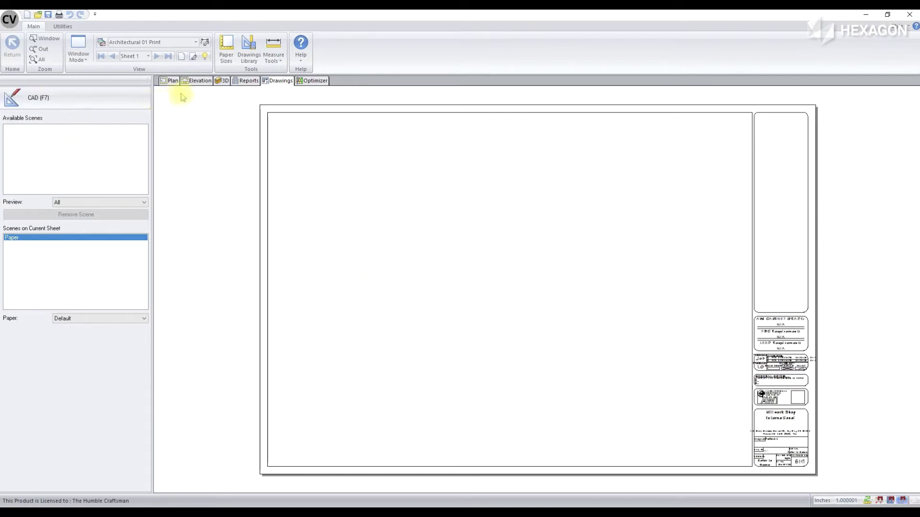
left_click(189, 81)
key("Escape")
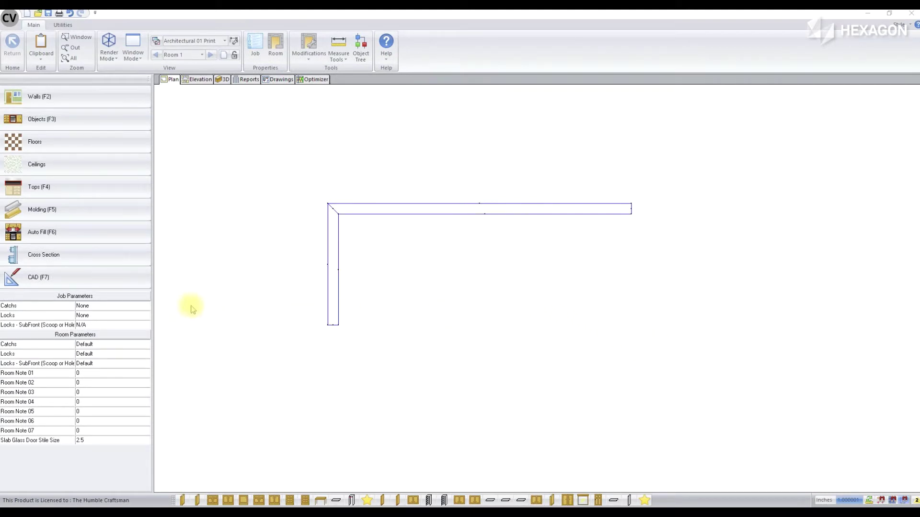
left_click(84, 287)
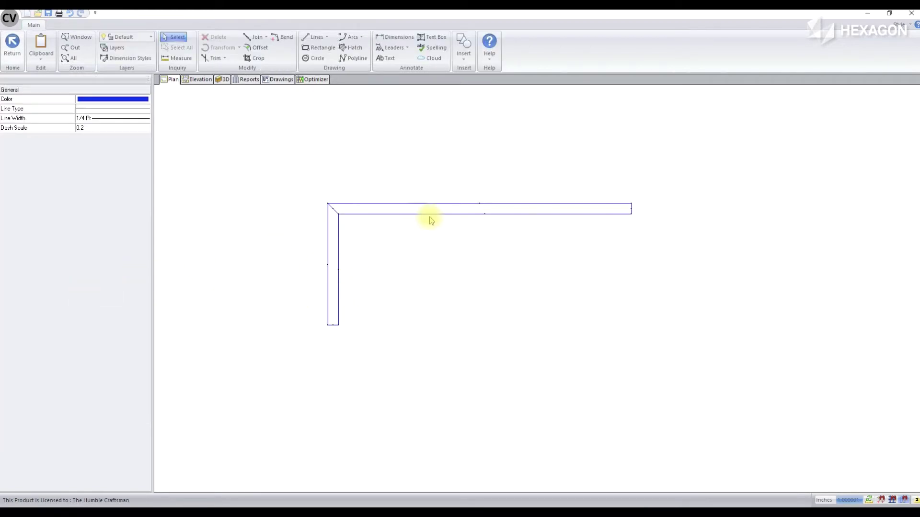
left_click(380, 38)
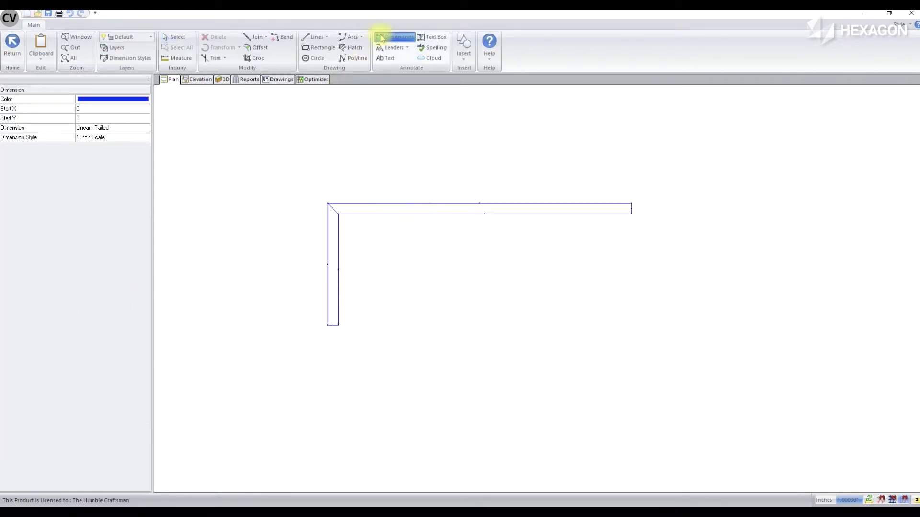
left_click(381, 38)
left_click(391, 77)
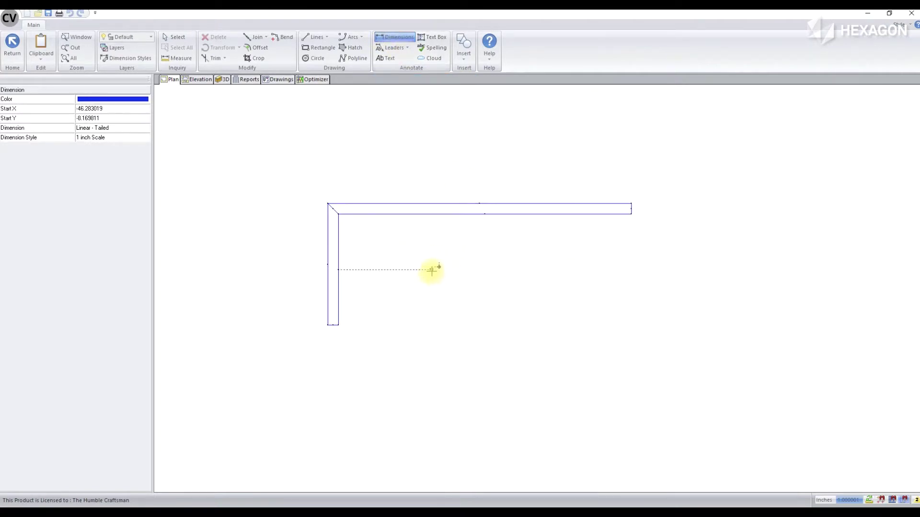
left_click(431, 270)
left_click(620, 269)
left_click(607, 249)
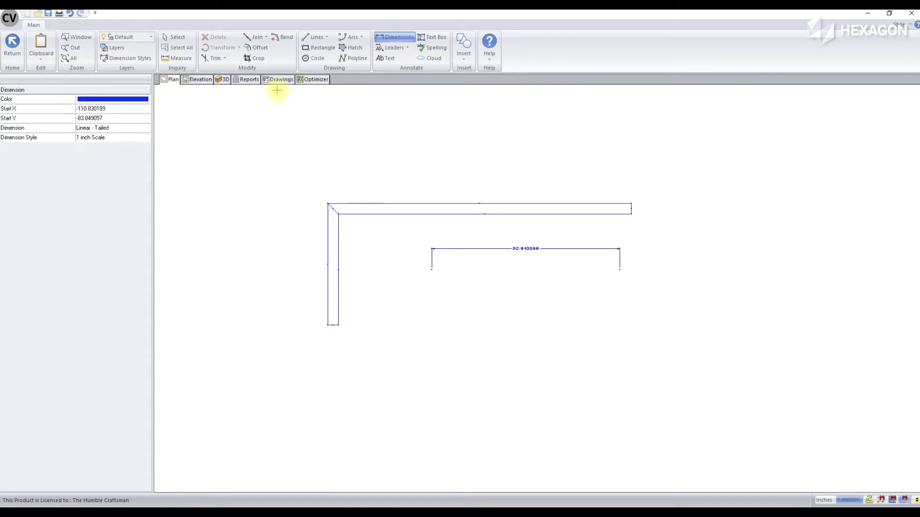
left_click(175, 36)
left_click(503, 250)
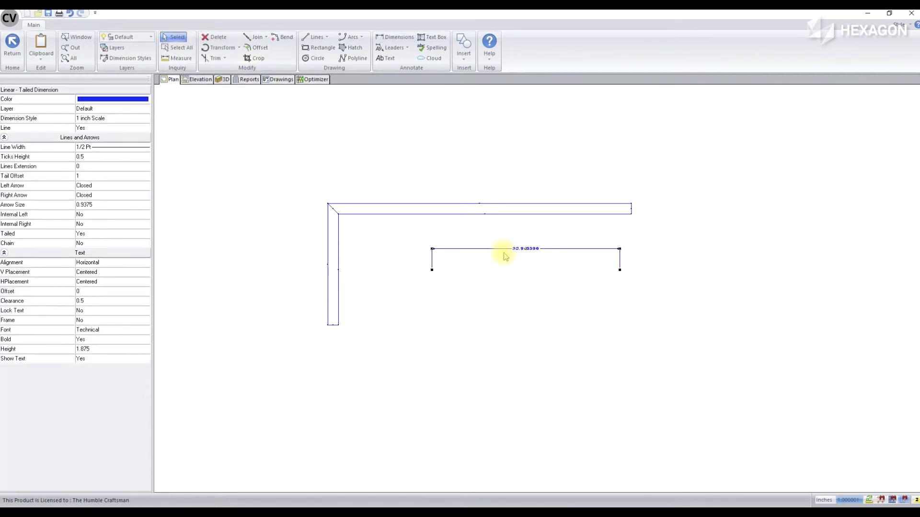
left_click(147, 118)
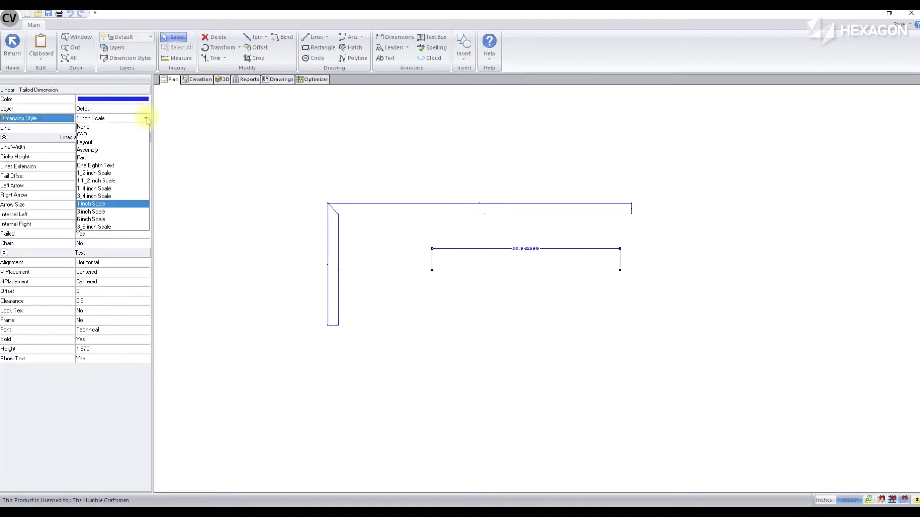
left_click(107, 195)
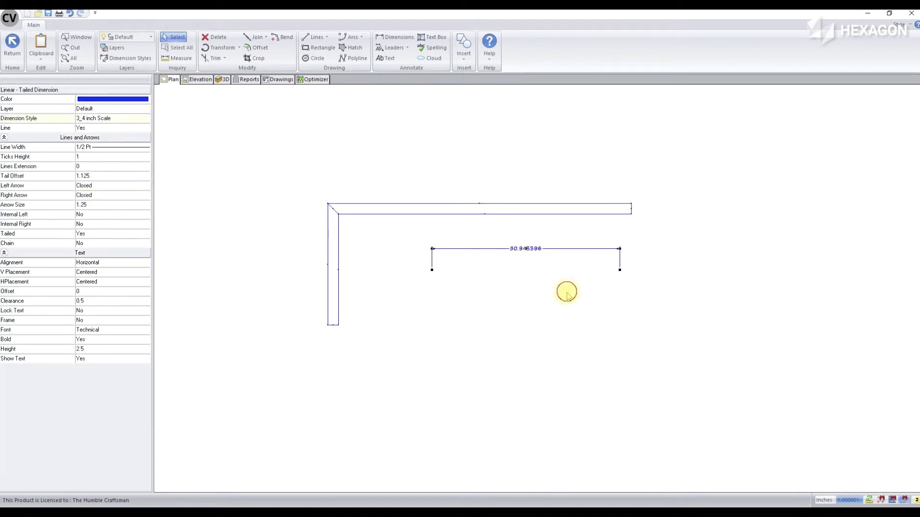
left_click(567, 293)
left_click(474, 252)
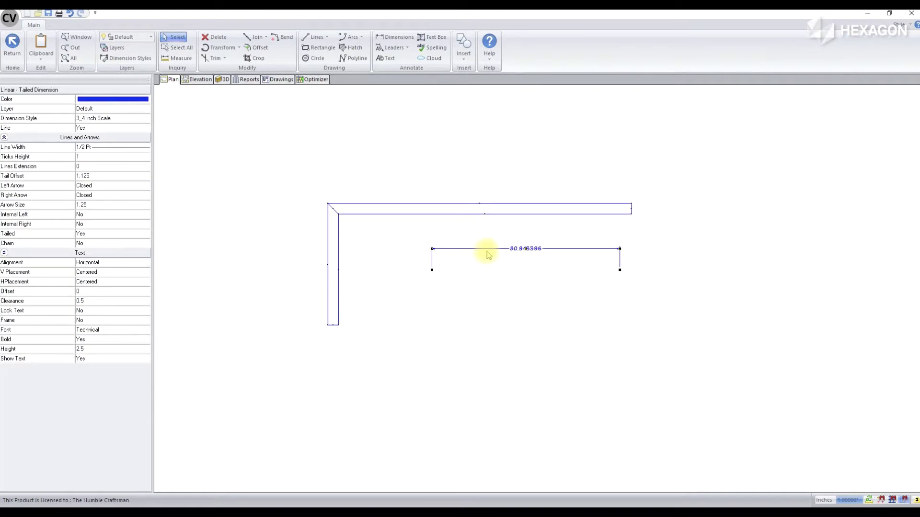
key("Delete")
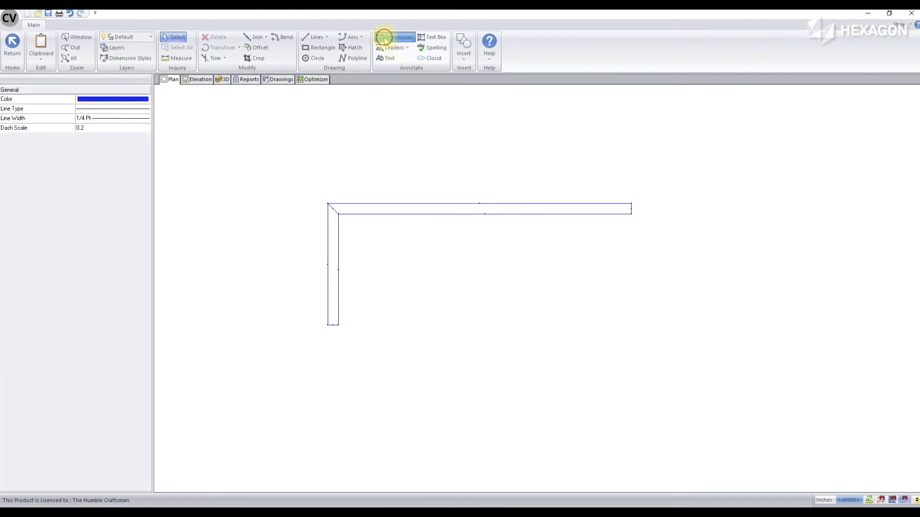
Start placing dimensions using the 3_4 inch Scale dimension style.
left_click(384, 39)
left_click(141, 141)
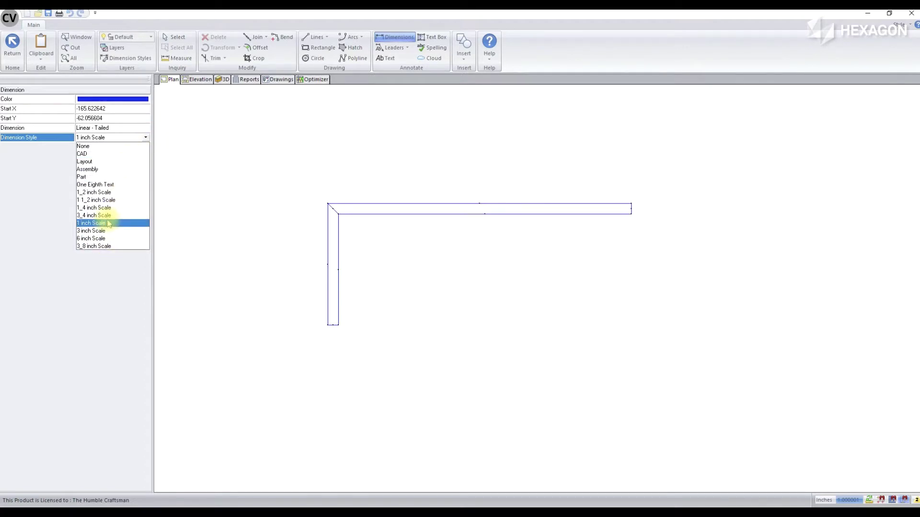
left_click(103, 215)
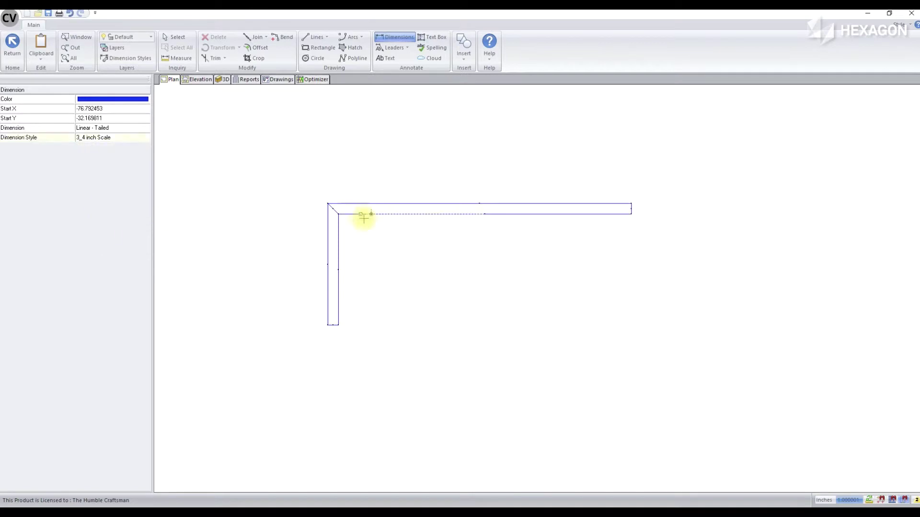
Place two linear dimensions below the wall, about 69.3 and 52.8 inches.
left_click(403, 244)
left_click(563, 247)
left_click(554, 288)
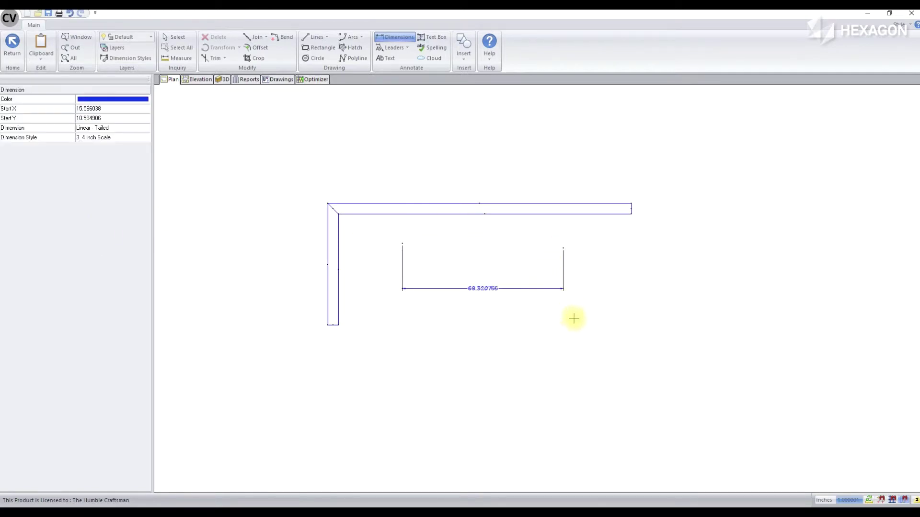
left_click(462, 290)
left_click(464, 325)
left_click(587, 325)
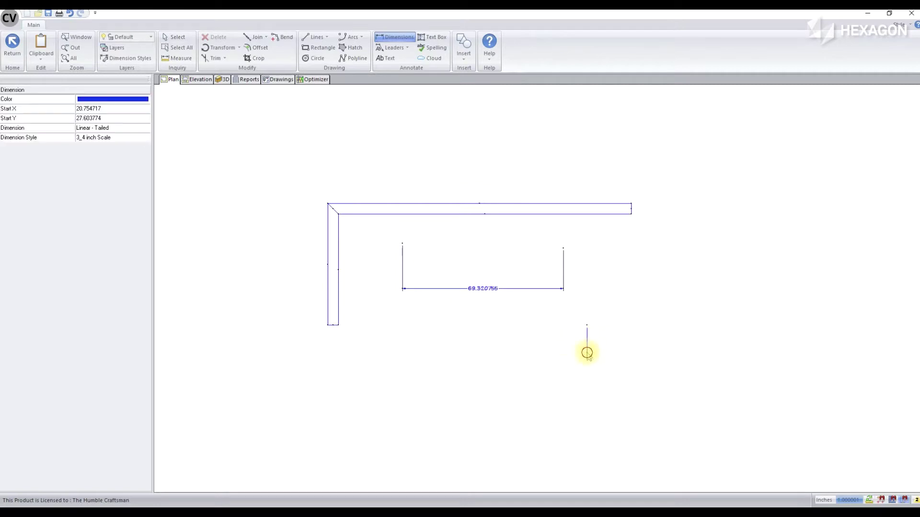
left_click(587, 352)
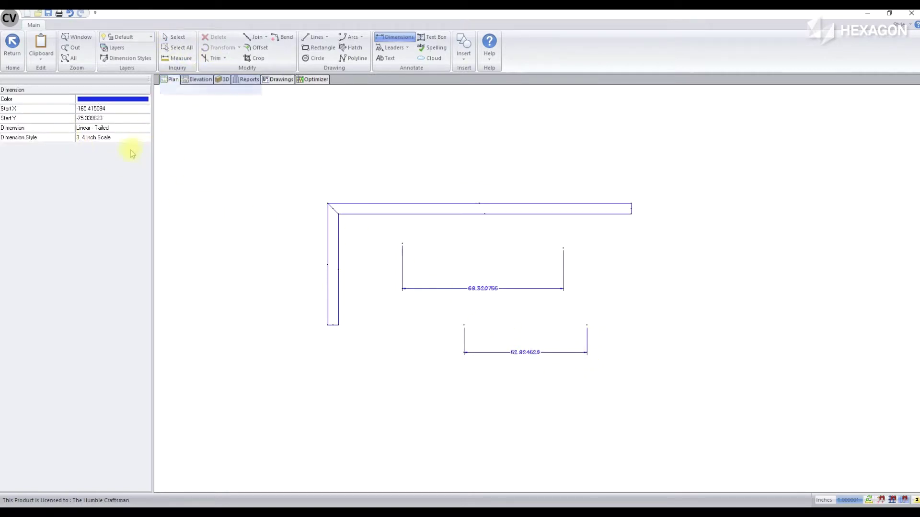
left_click(142, 132)
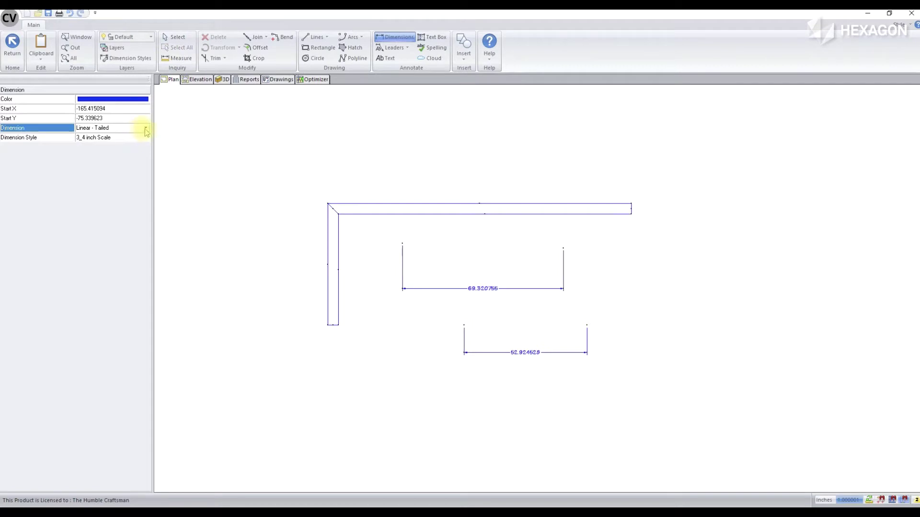
Add a 42.1-inch Aligned - Tailed dimension above the wall, then exit and re-enter CAD.
left_click(145, 128)
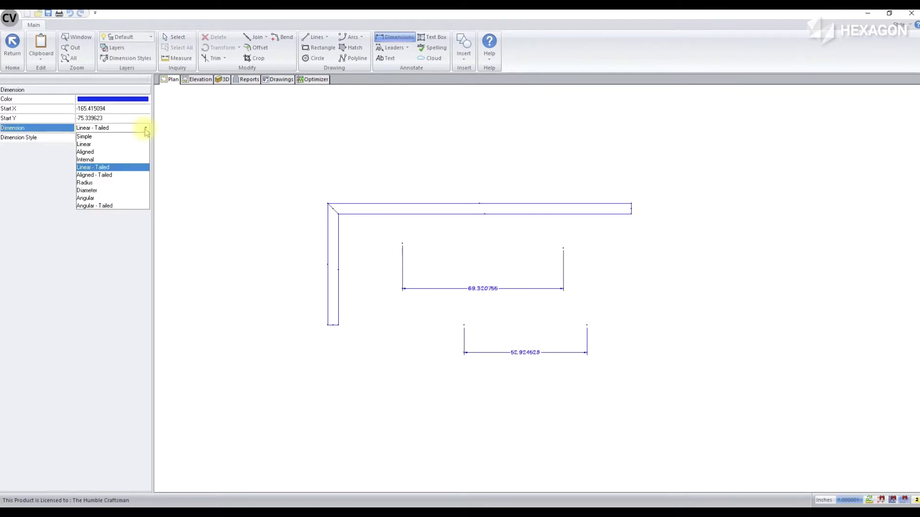
left_click(87, 175)
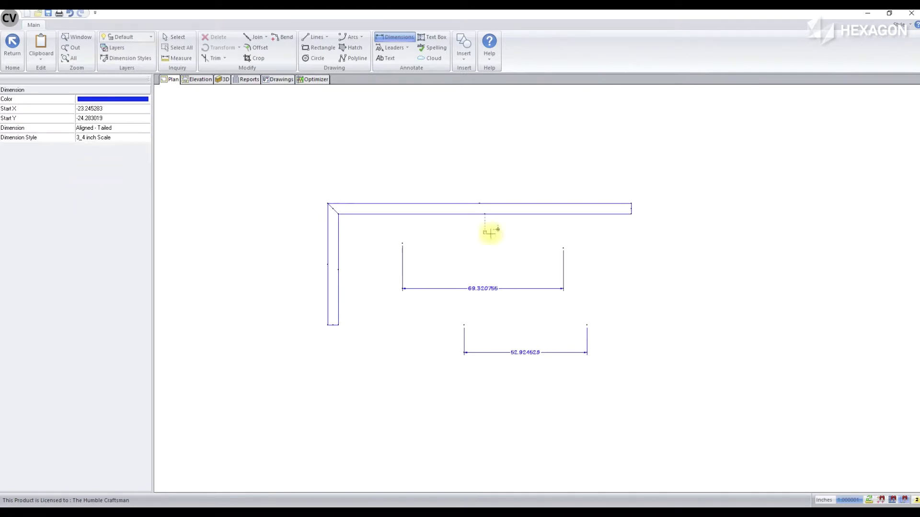
left_click(401, 173)
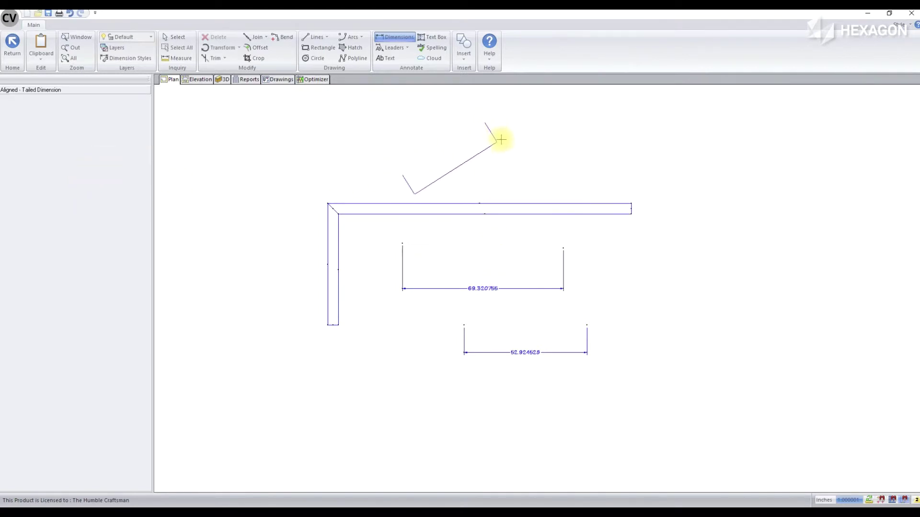
left_click(491, 123)
left_click(498, 140)
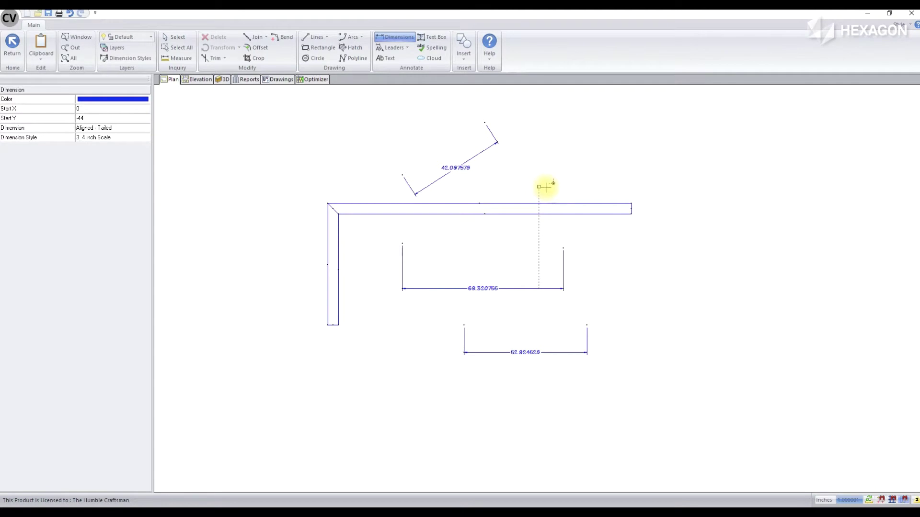
left_click(13, 46)
key("F7")
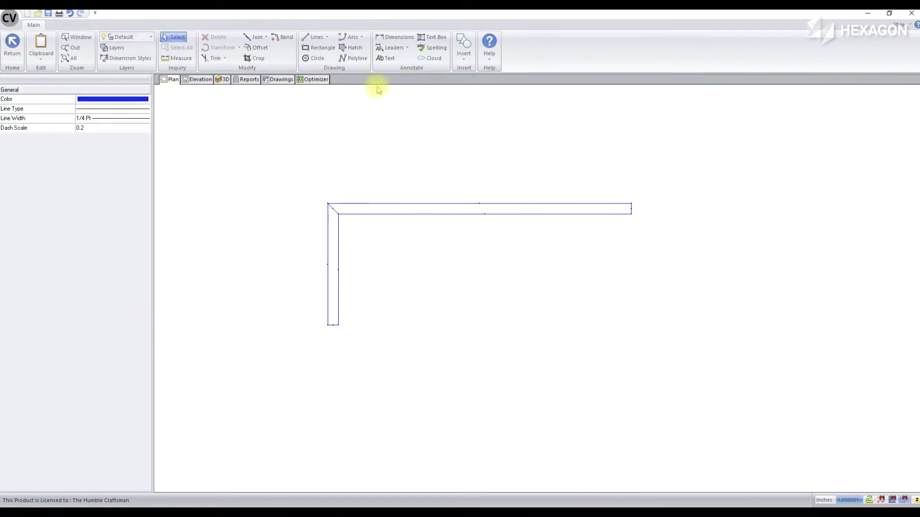
Place a sample ALKJDFLSAKJF text label below the wall on the plan.
left_click(381, 61)
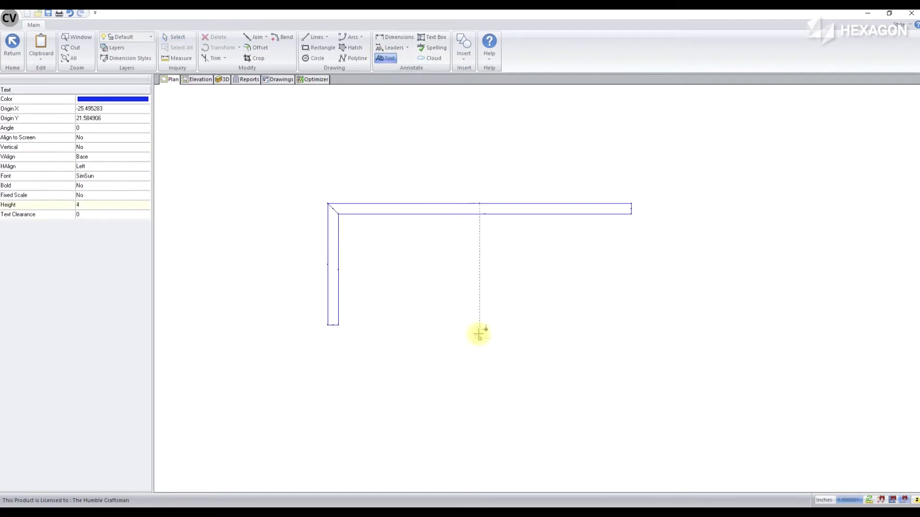
left_click(452, 288)
left_click(425, 259)
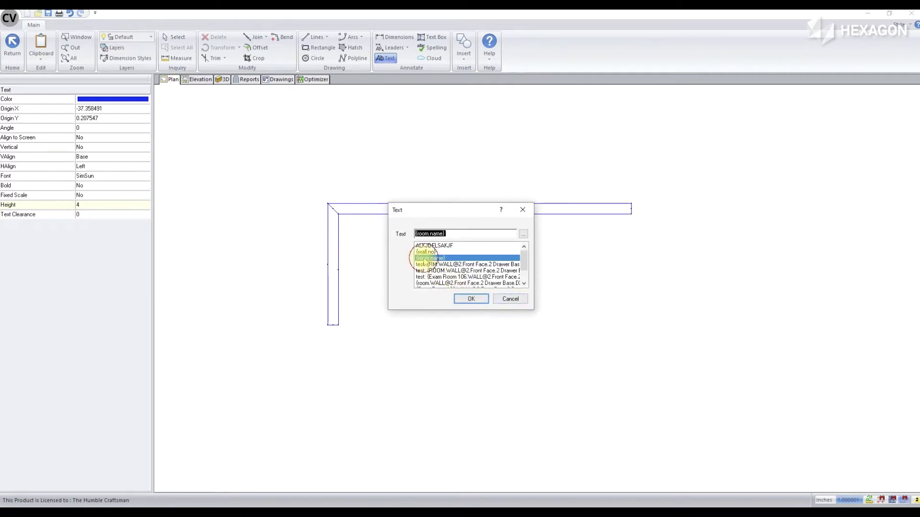
left_click(435, 246)
left_click(472, 298)
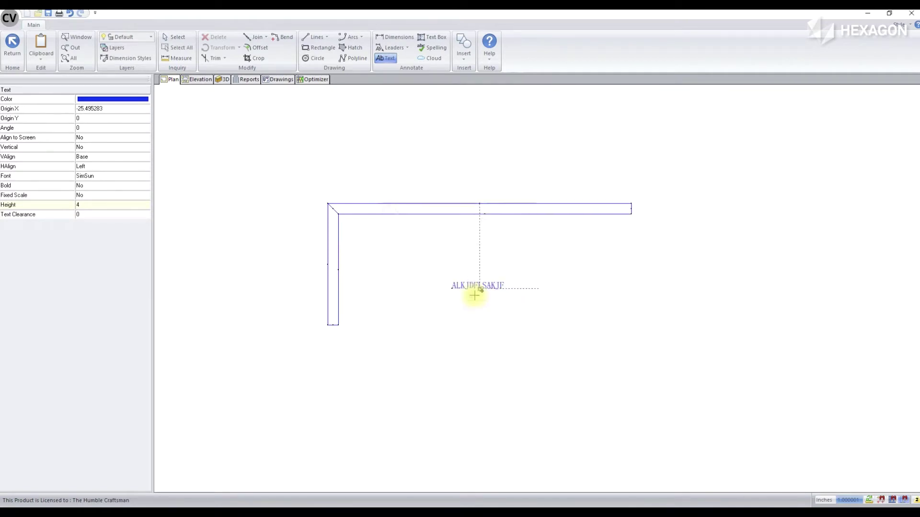
left_click(454, 264)
left_click(511, 297)
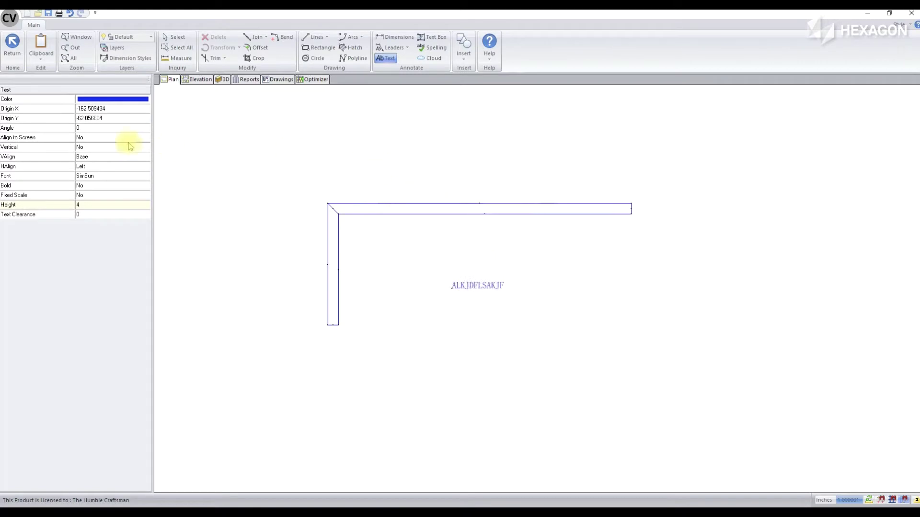
Set new text to height 6, red colour and the Sitka Text font.
left_click(109, 206)
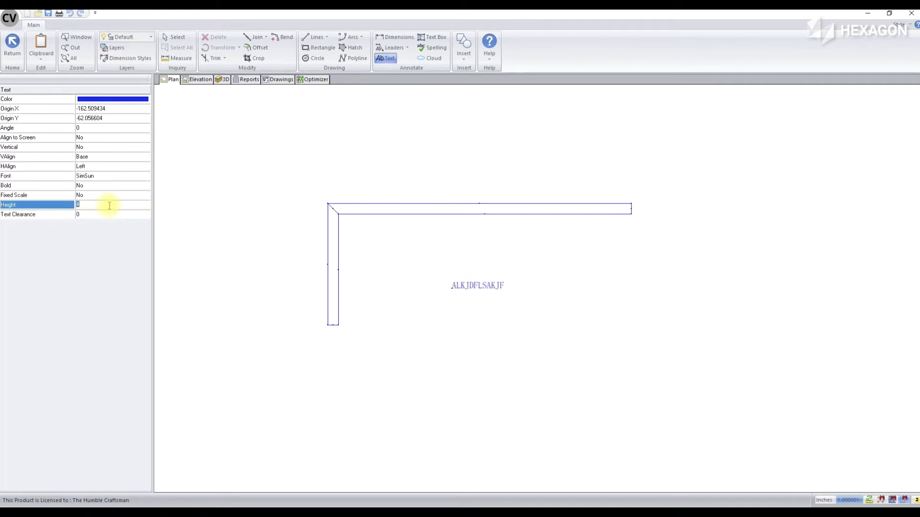
type("6")
key("Return")
left_click(101, 98)
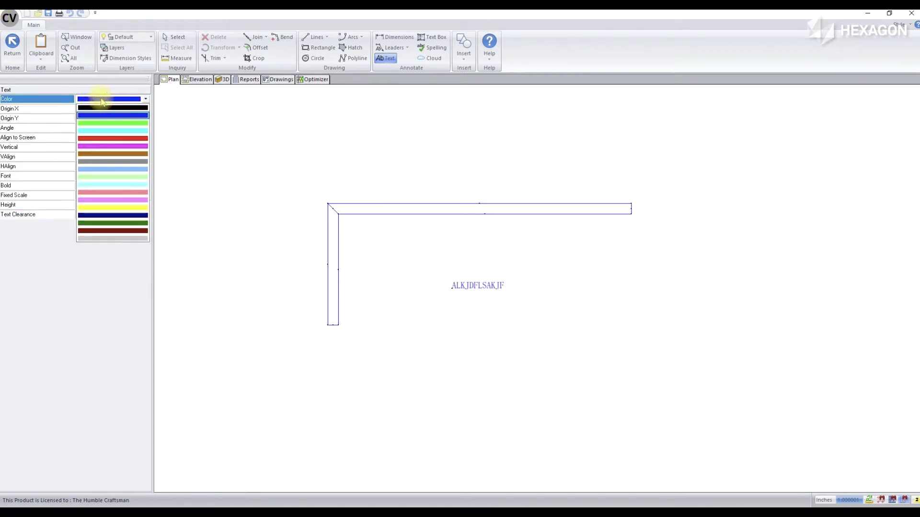
left_click(100, 138)
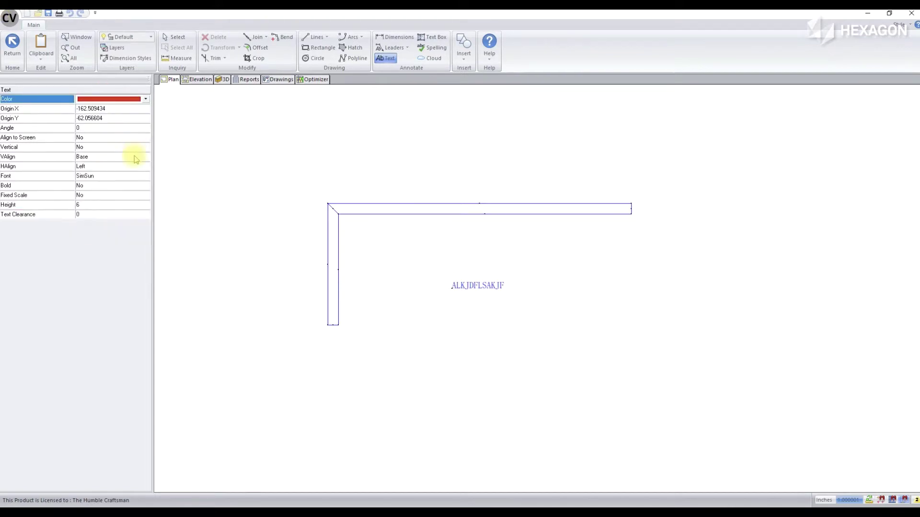
left_click(102, 167)
left_click(111, 177)
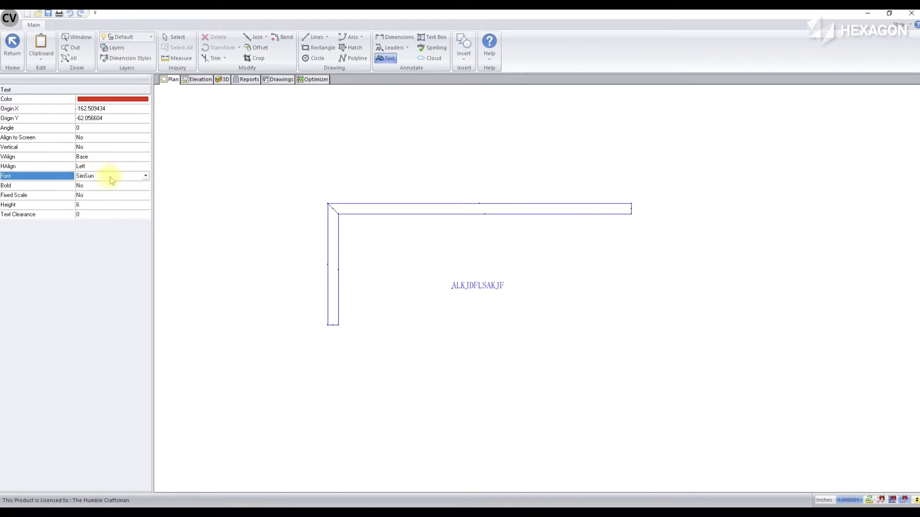
left_click(145, 176)
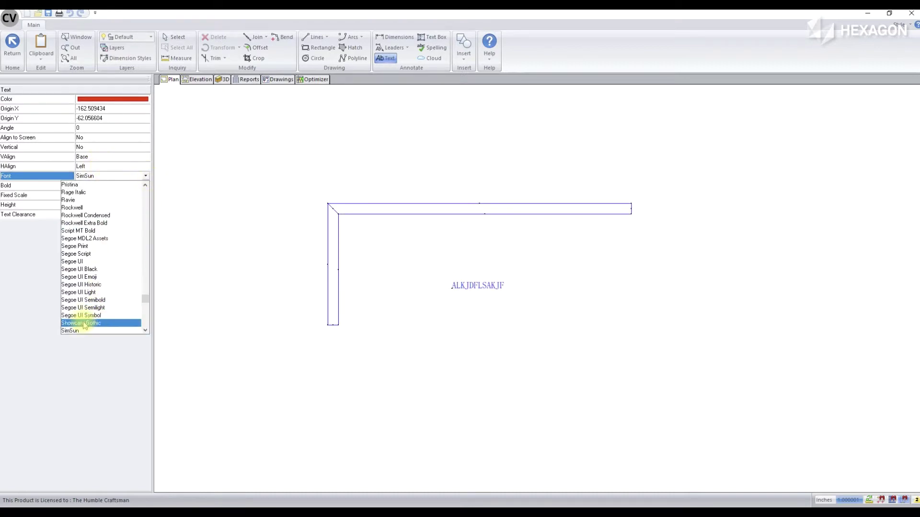
scroll(85, 325, "down", 1)
scroll(82, 323, "down", 1)
scroll(80, 320, "down", 1)
scroll(78, 312, "down", 1)
left_click(76, 302)
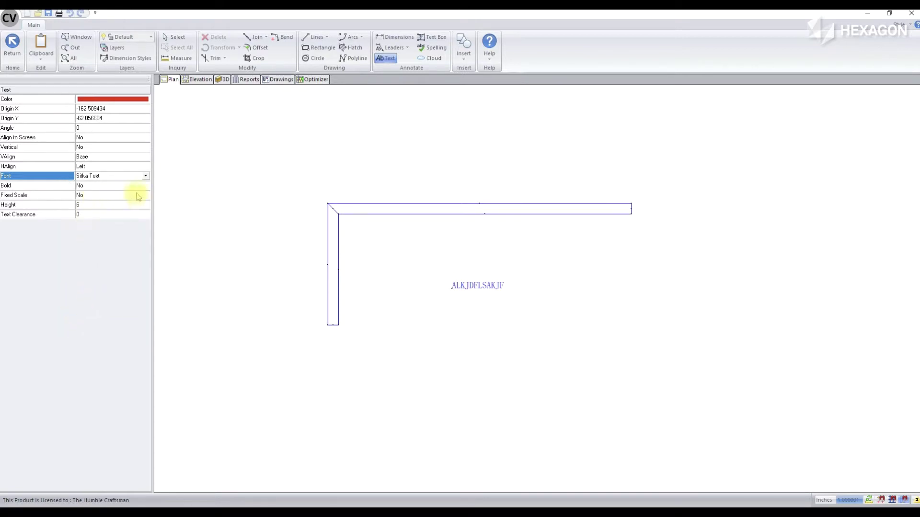
Place two red ALKJDFLSAKJF labels on the plan, then return to Wall 2's elevation.
left_click(452, 257)
left_click(440, 248)
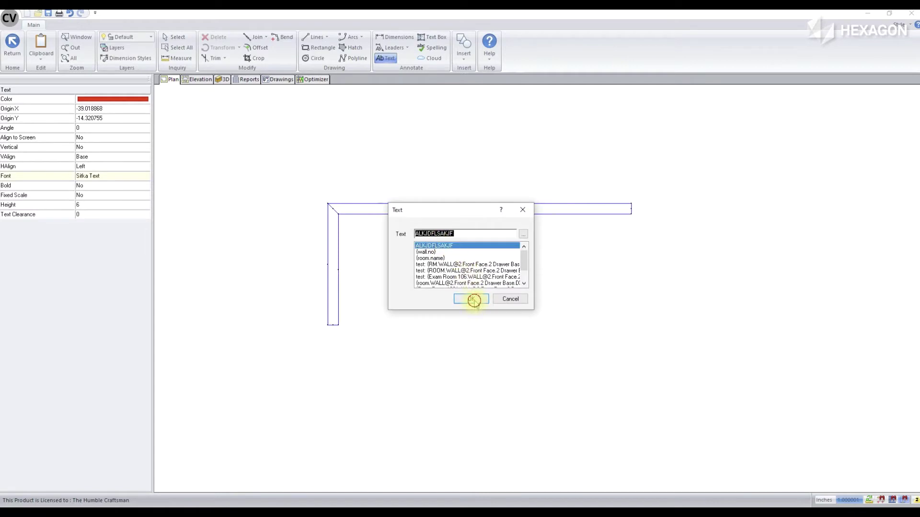
left_click(471, 299)
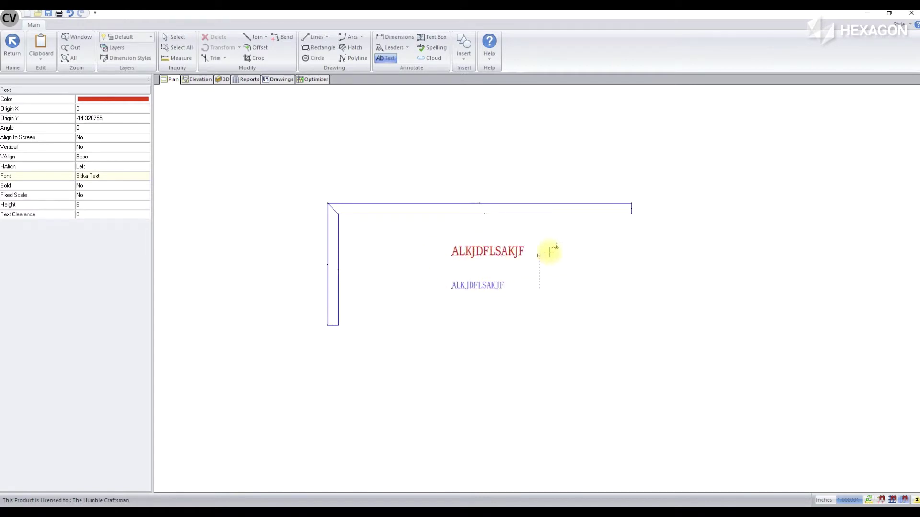
left_click(561, 265)
left_click(440, 247)
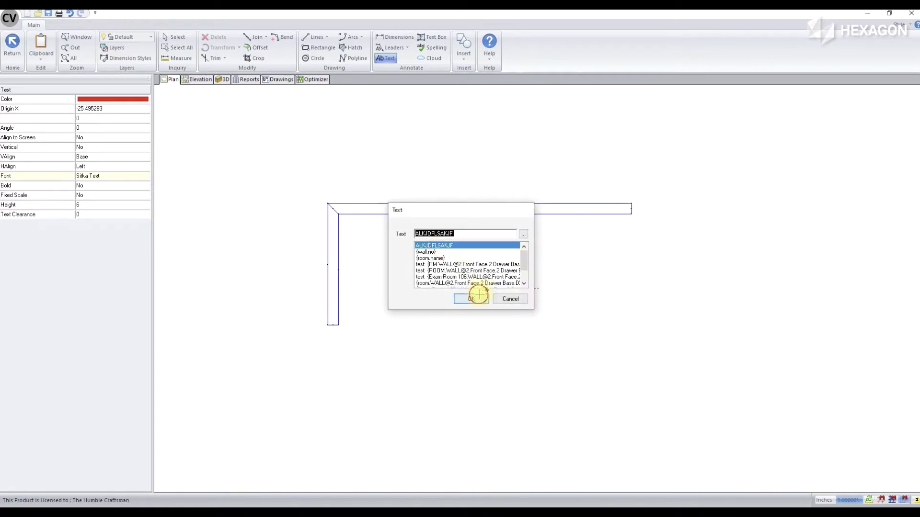
left_click(473, 298)
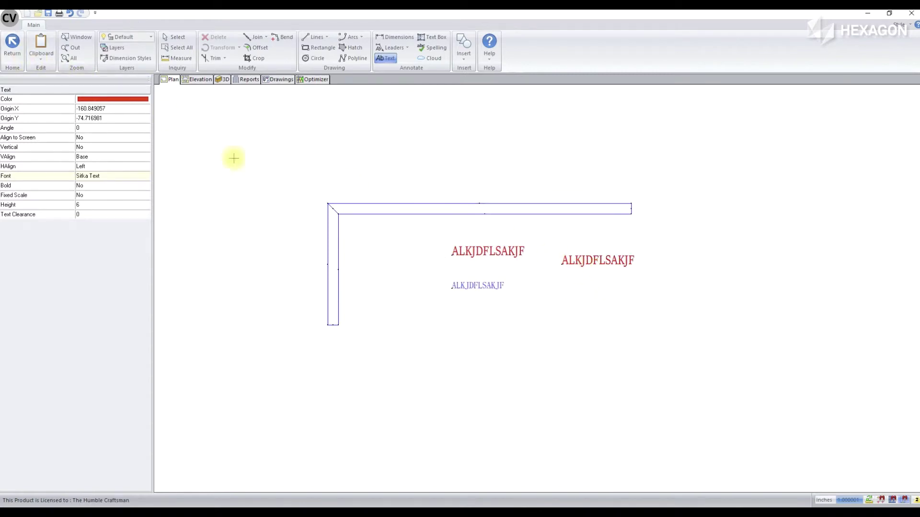
left_click(11, 45)
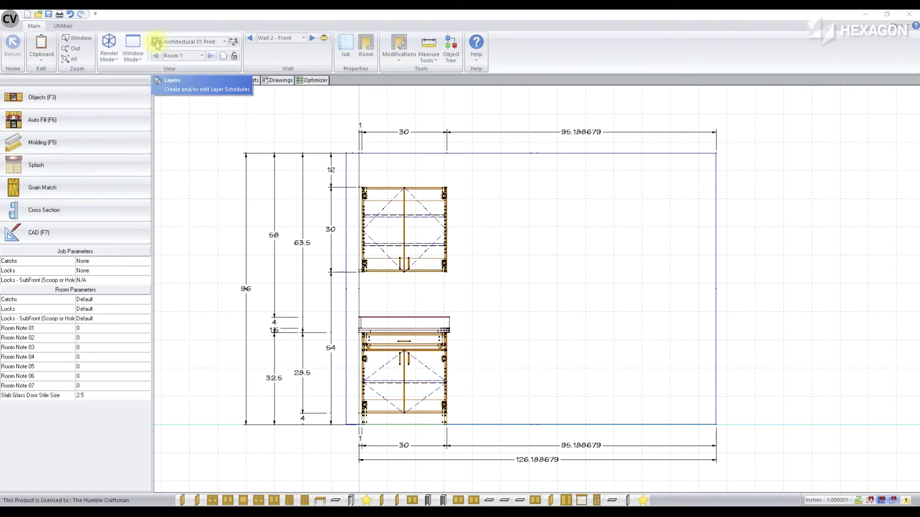
left_click(224, 42)
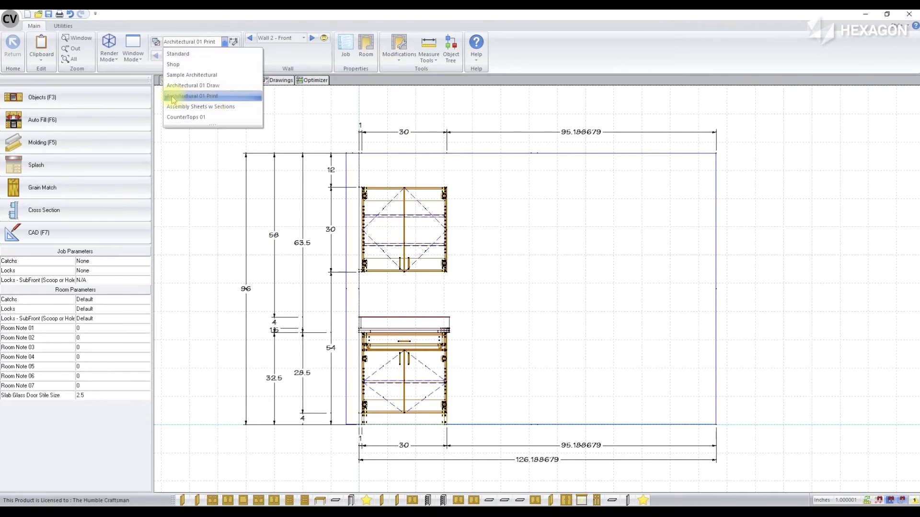
left_click(214, 100)
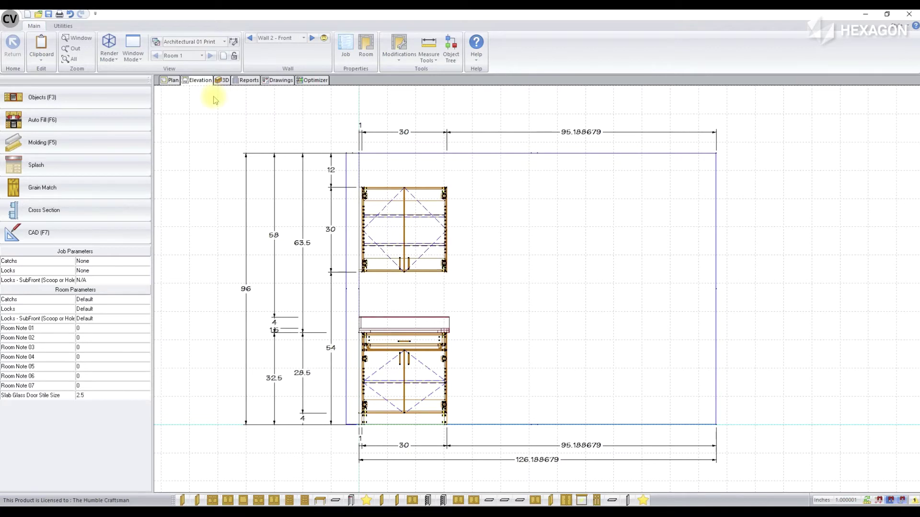
Open the Dimension Styles dialog and close it again.
left_click(232, 42)
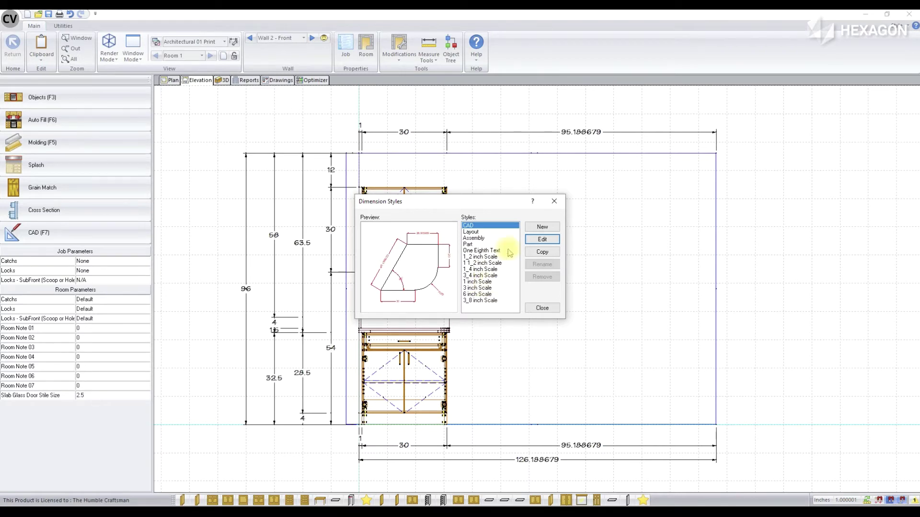
left_click(554, 201)
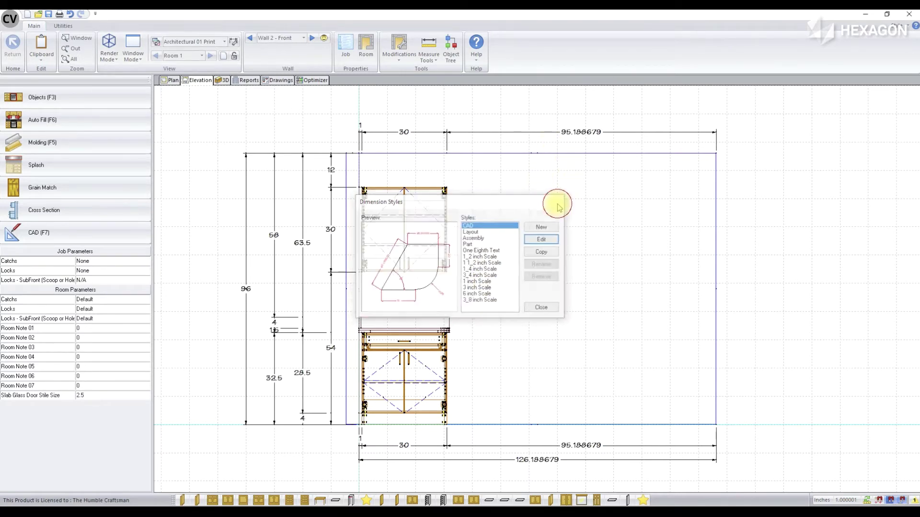
Edit the Architectural 01 Print layer schedule and open its Dimensions layer settings.
left_click(156, 43)
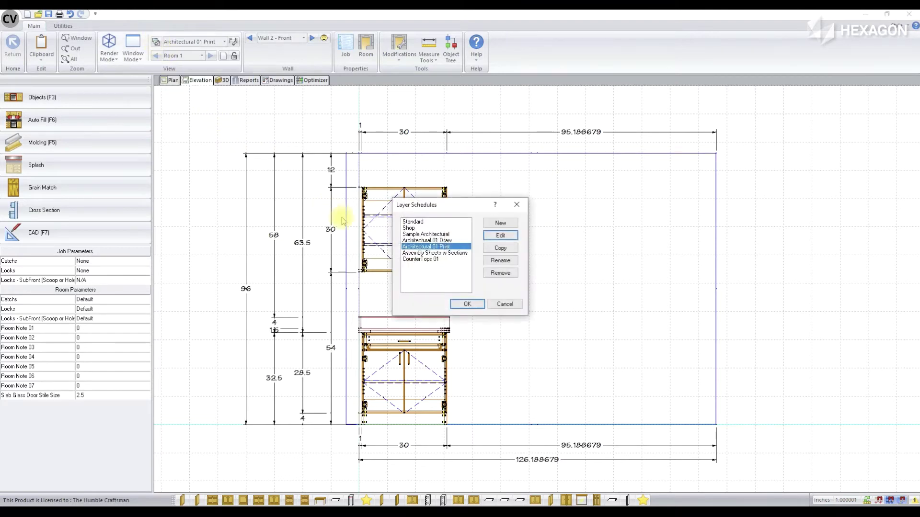
left_click(501, 238)
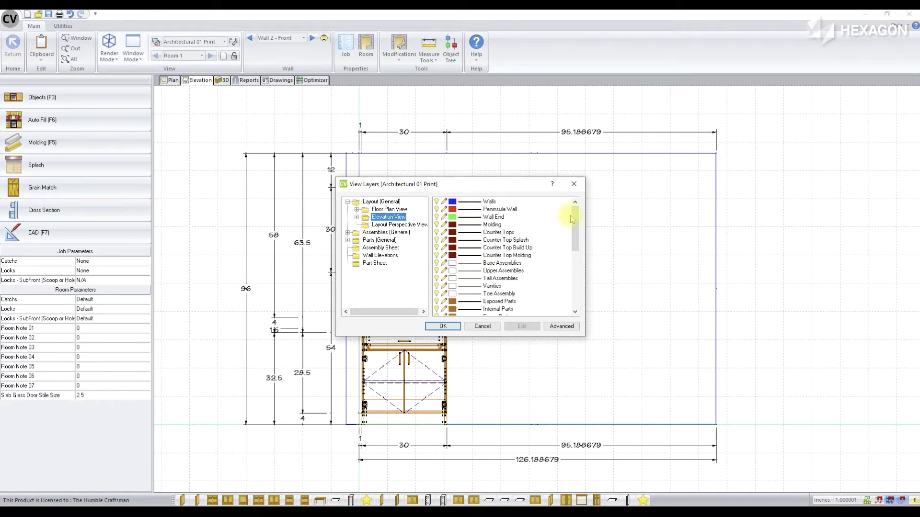
left_click_drag(573, 220, 574, 283)
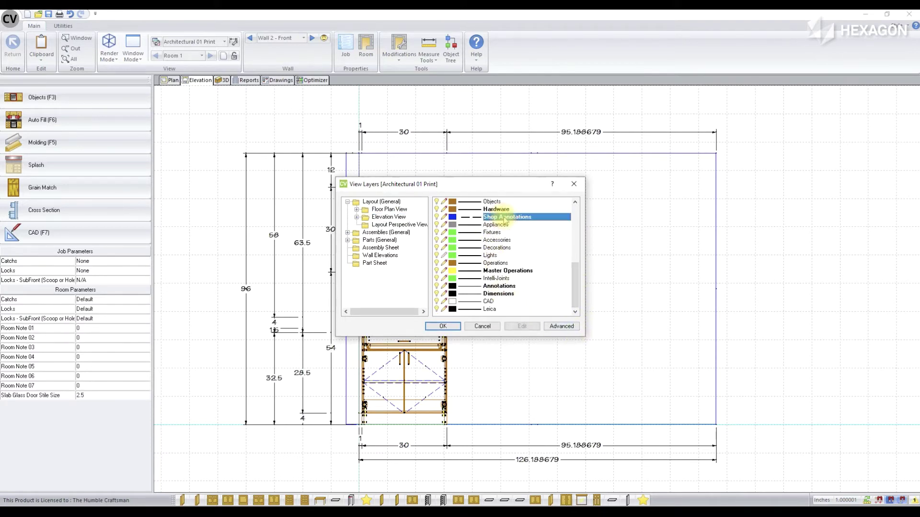
left_click(501, 288)
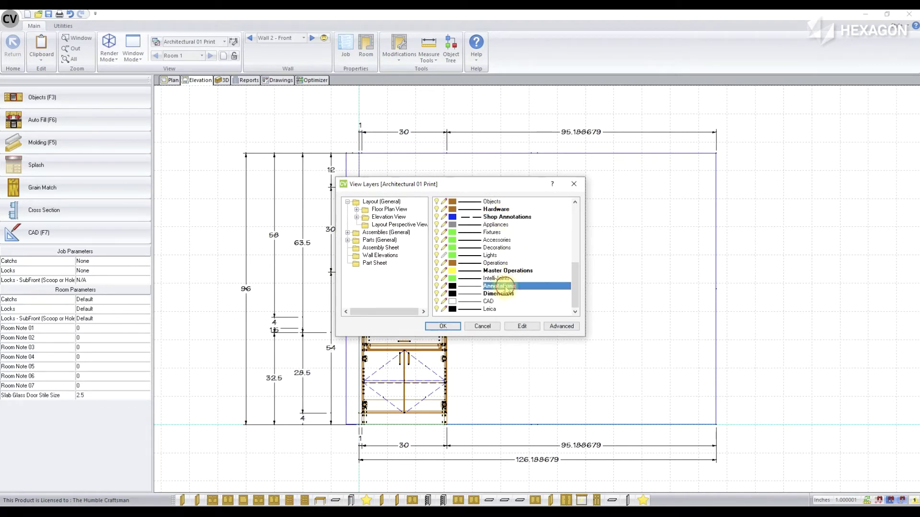
left_click(503, 295)
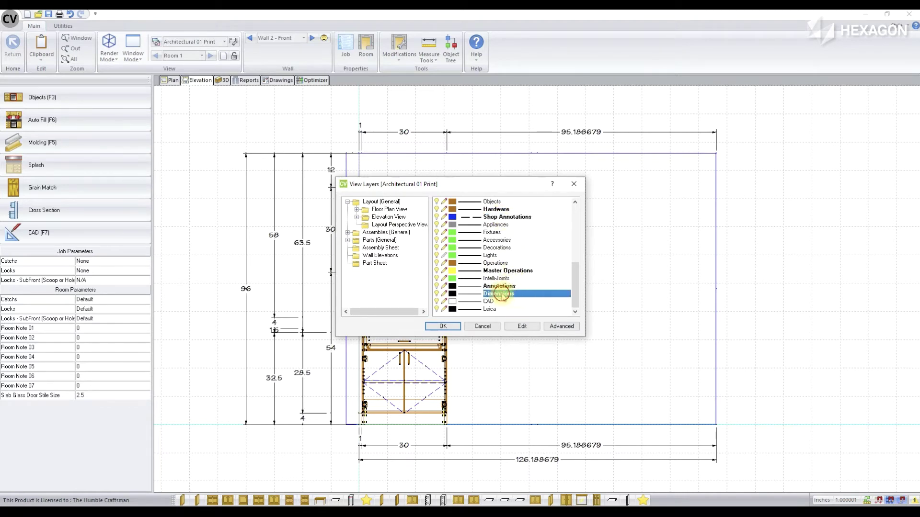
left_click(522, 328)
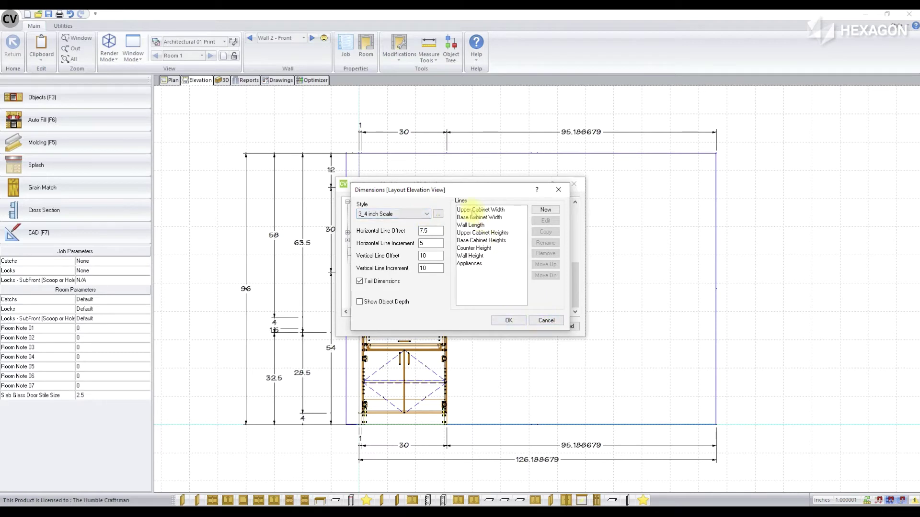
Review the Upper Cabinet Width and Wall Length dimension lines, then cancel Dimensions and View Layers.
left_click(471, 209)
left_click(471, 225)
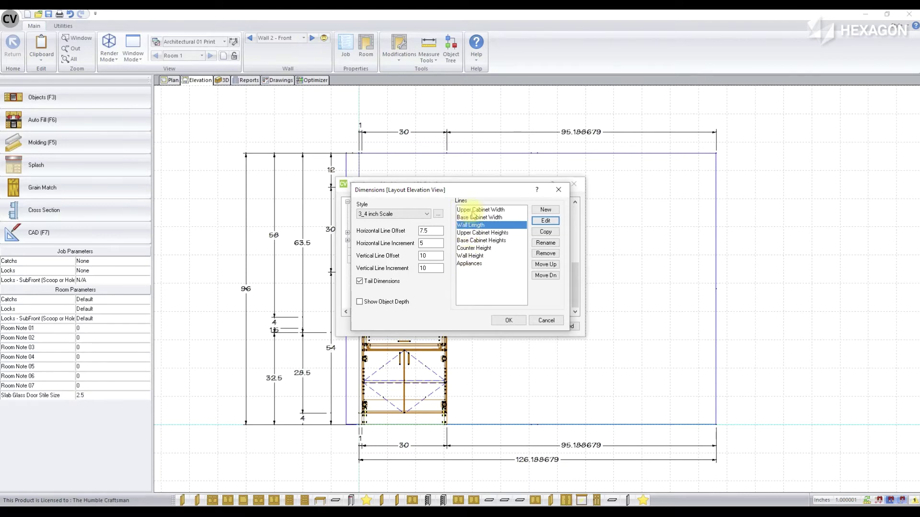
left_click(548, 322)
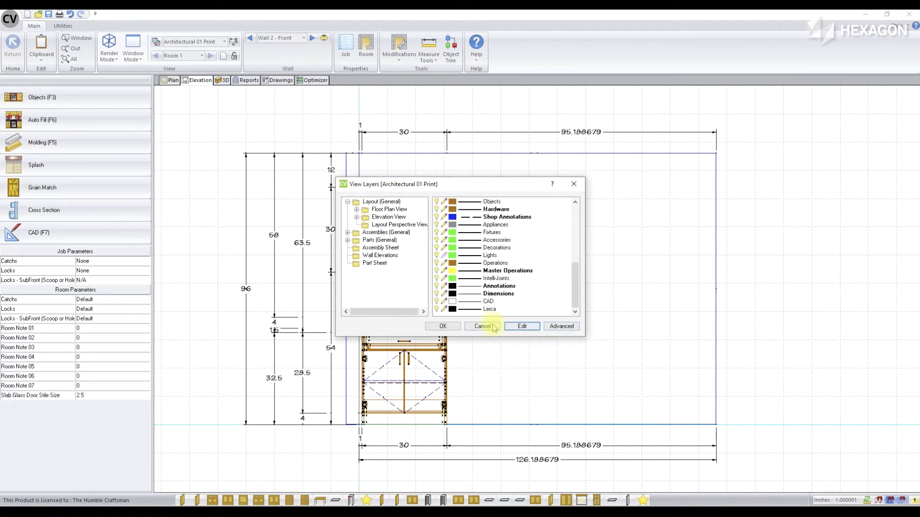
left_click(522, 326)
left_click(513, 306)
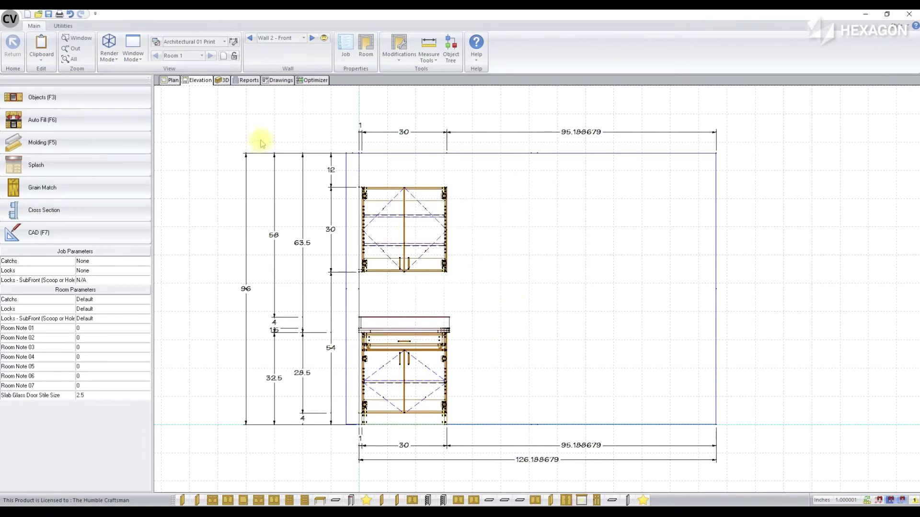
Preview the smaller-scale, 1/4 inch, 1 inch and 6 inch Scale dimension styles.
left_click(234, 43)
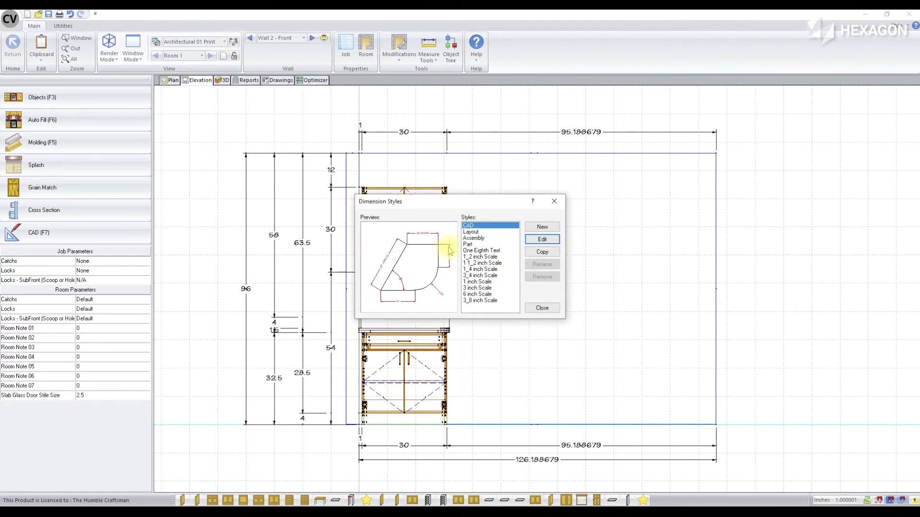
left_click(480, 256)
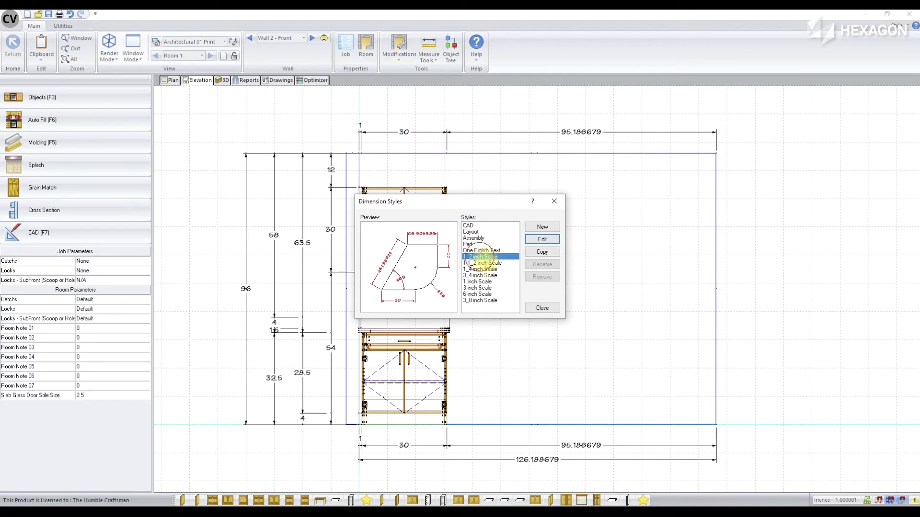
left_click(482, 263)
left_click(482, 275)
left_click(481, 287)
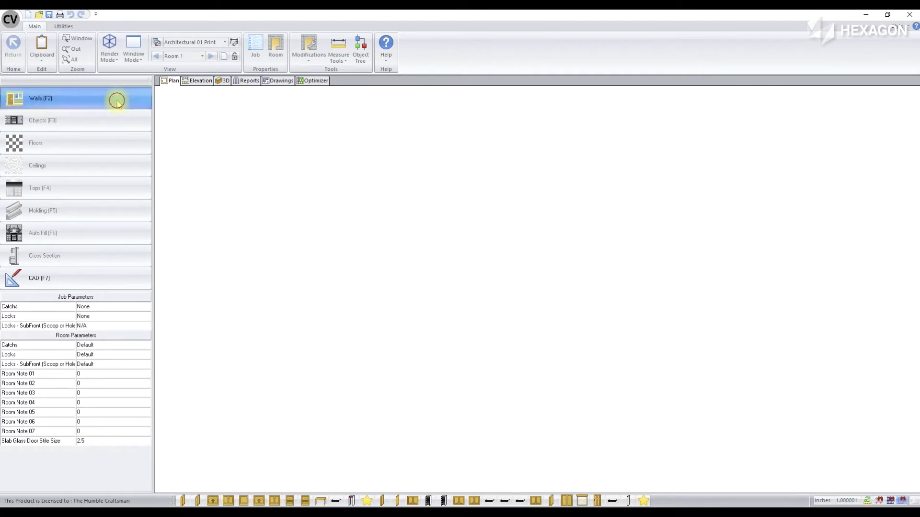
Draw a vertical 2000-long wall and a horizontal wall as a chained line.
key("F7")
left_click(247, 377)
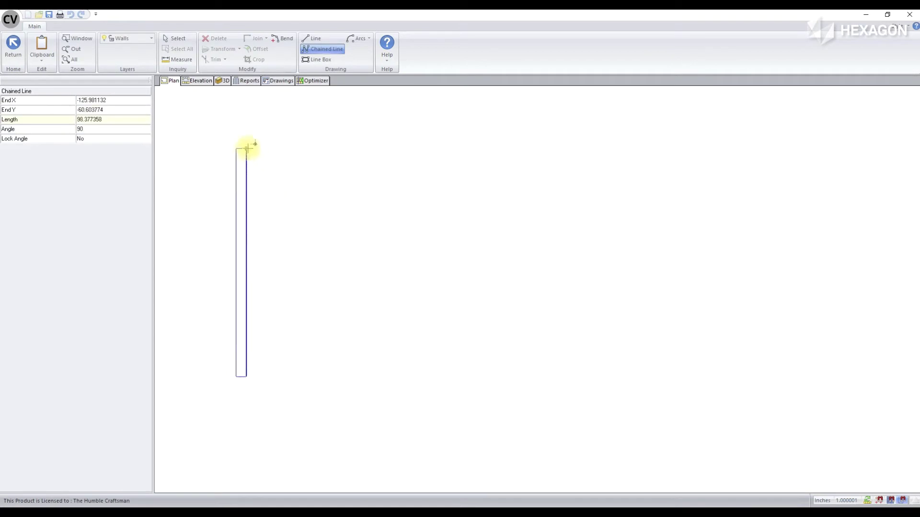
type("2000")
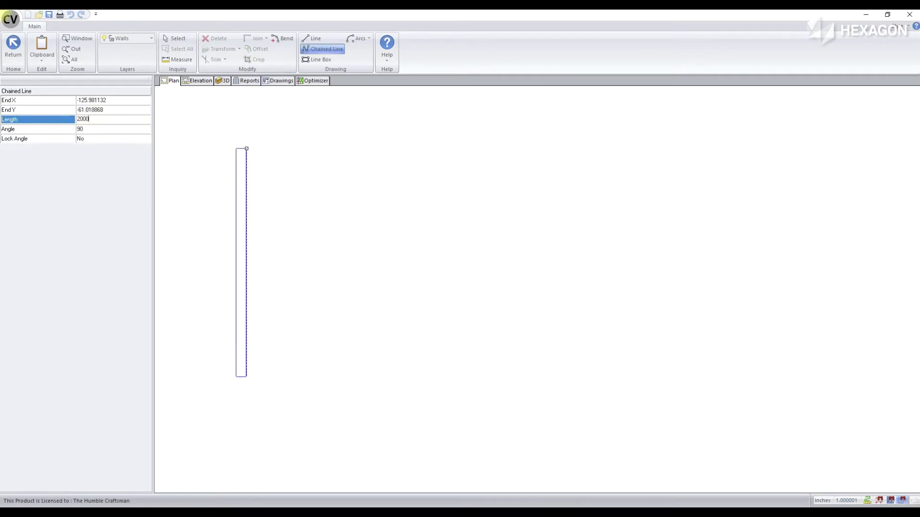
key("Return")
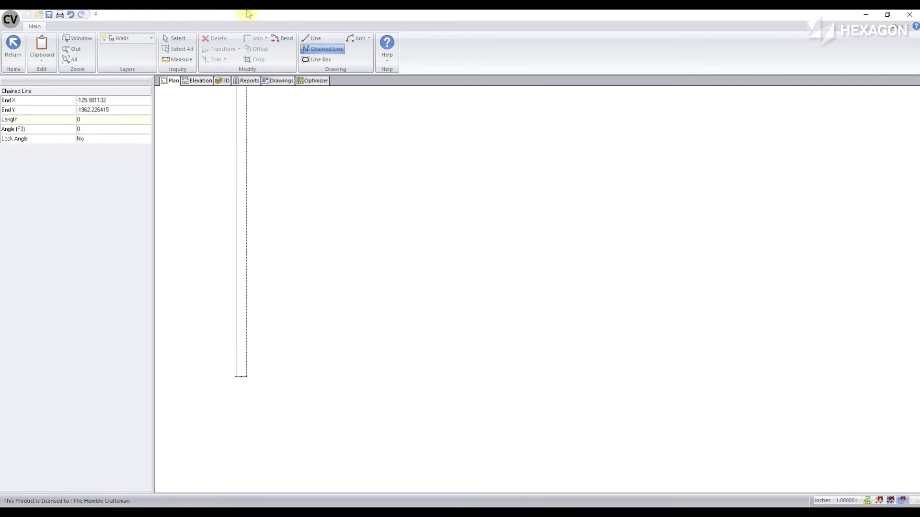
scroll(273, 290, "down", 3)
type("2000")
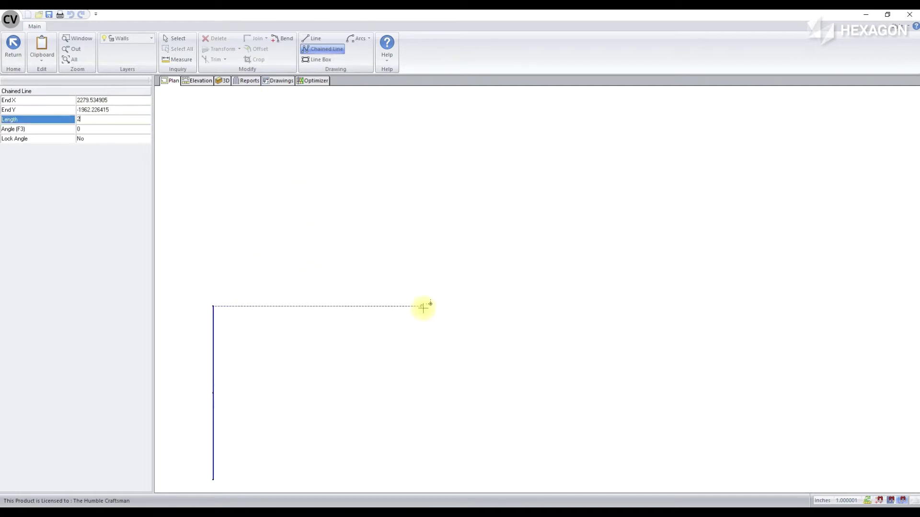
key("Return")
key("Escape")
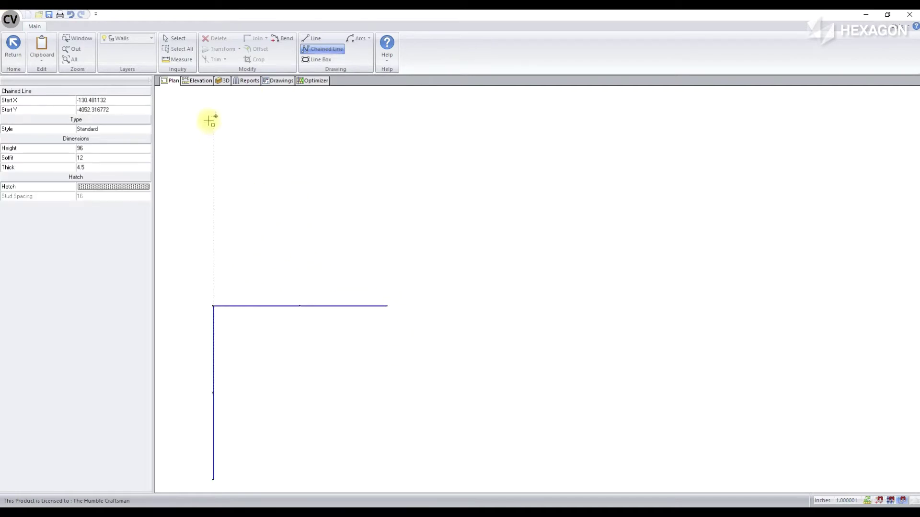
Centre the room using Modifications > Center Room.
left_click(13, 46)
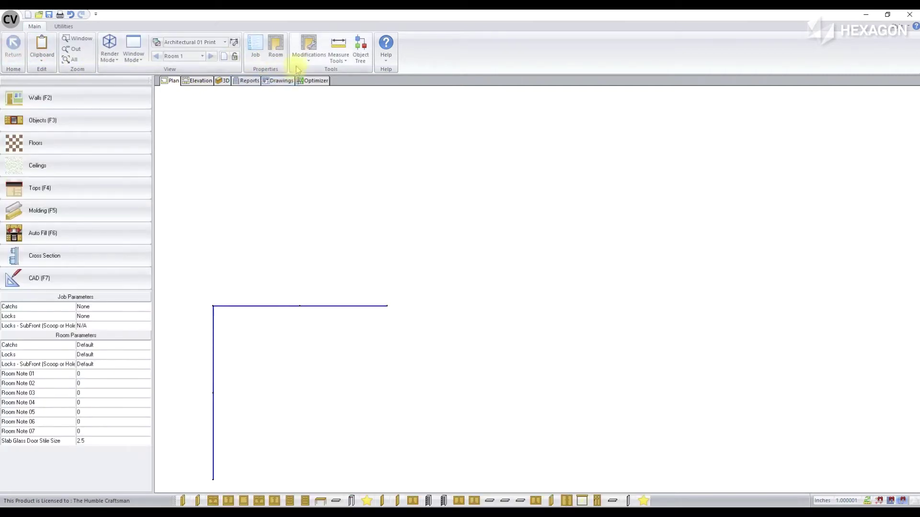
left_click(308, 56)
left_click(322, 147)
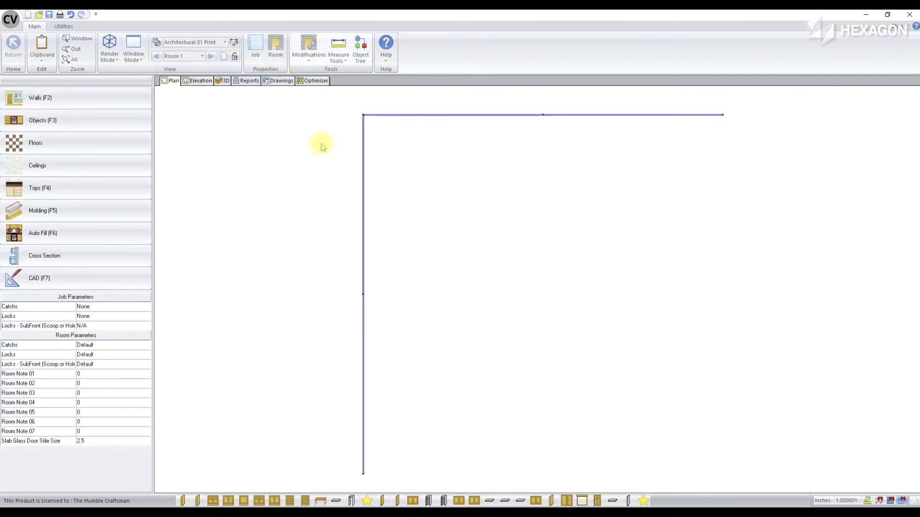
Insert the WSU Plan symbol from Temporary Symbols beside the walls.
left_click(77, 281)
left_click(464, 57)
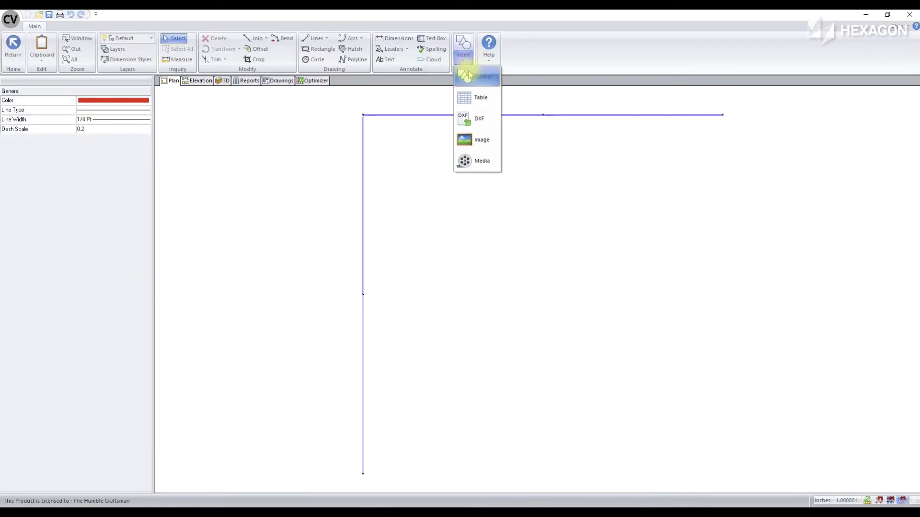
left_click(468, 73)
left_click(144, 122)
left_click(66, 143)
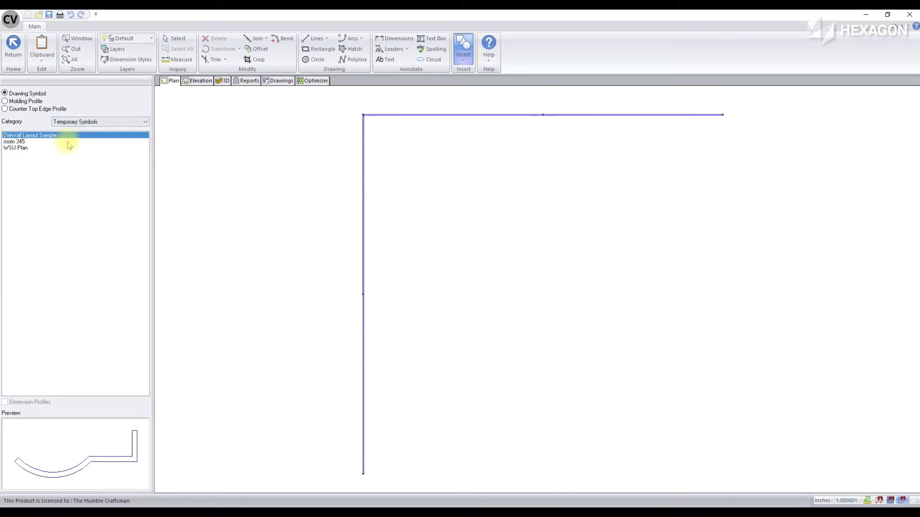
left_click(16, 149)
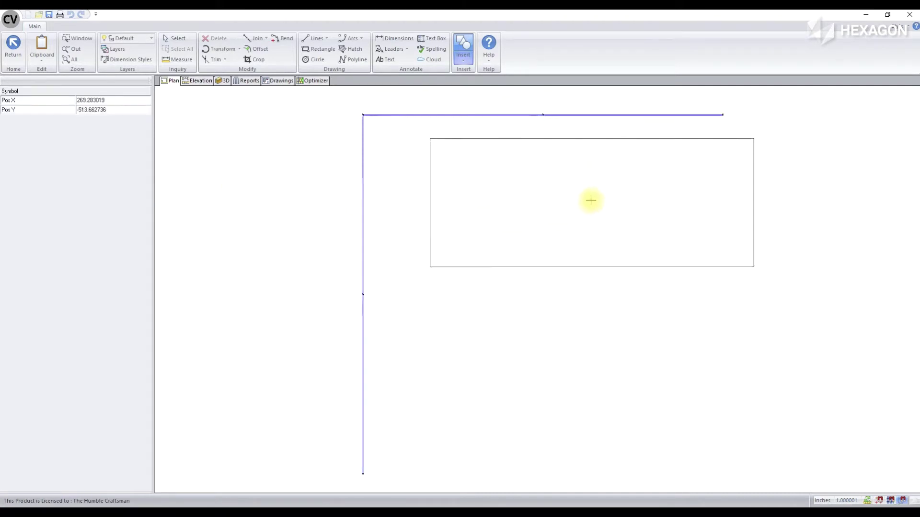
left_click(532, 186)
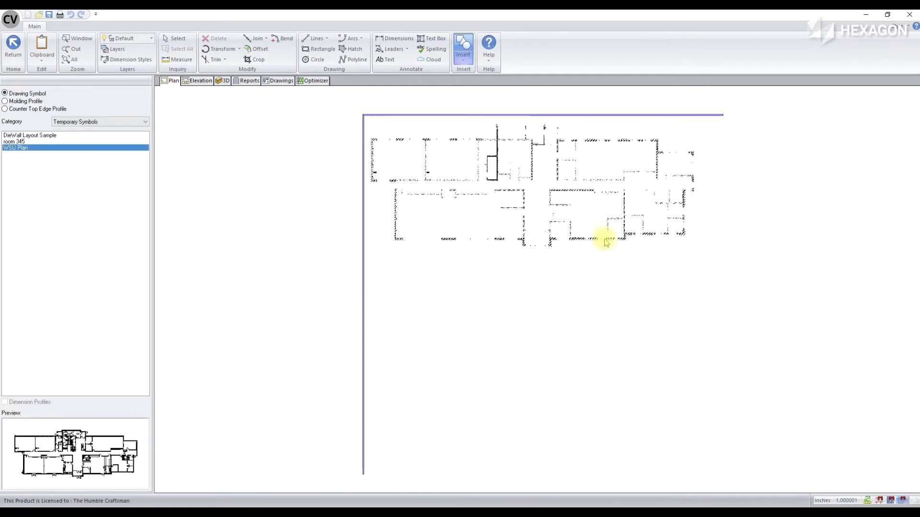
Send the plan view to Drawings and bring up the drawing sheets.
right_click(350, 104)
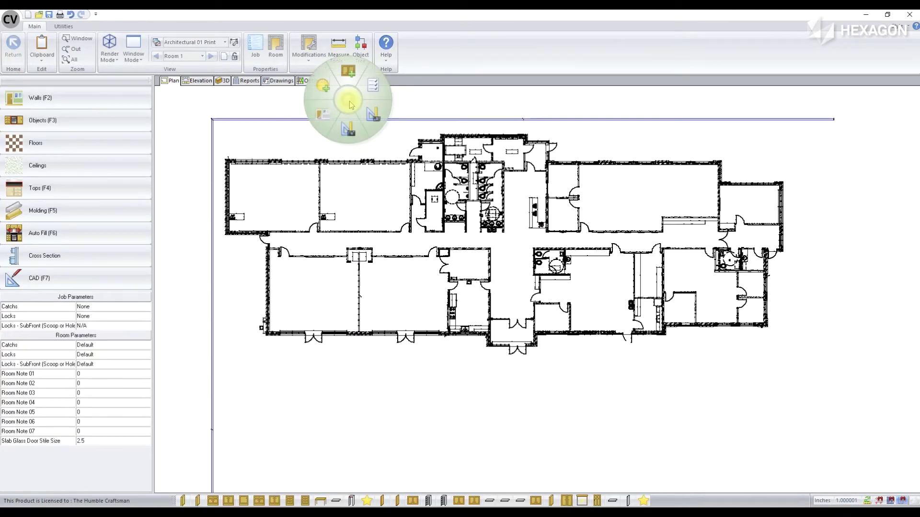
left_click(353, 137)
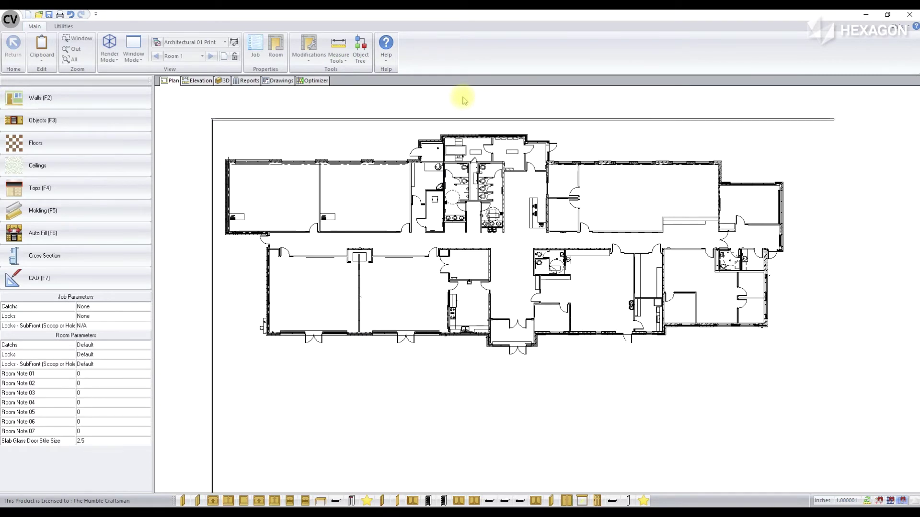
left_click(278, 80)
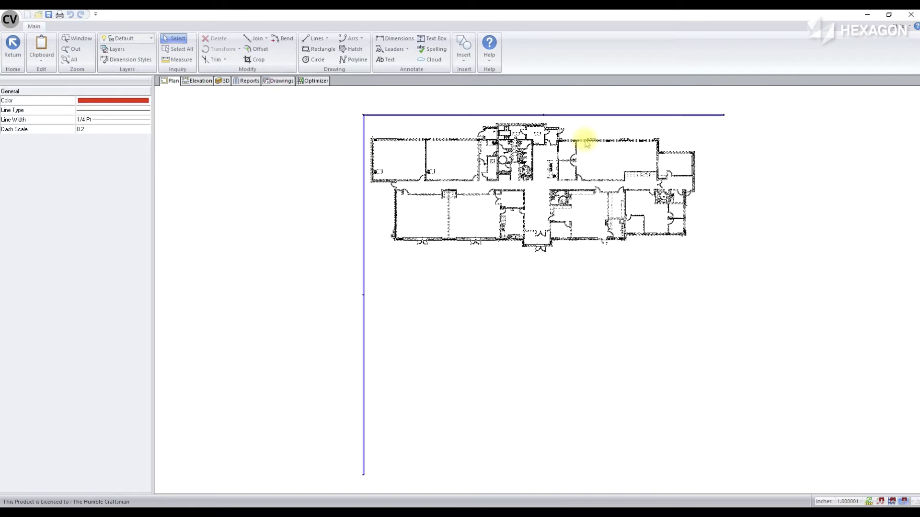
Ungroup the floor plan and move its right-side section below the main plan.
right_click(585, 141)
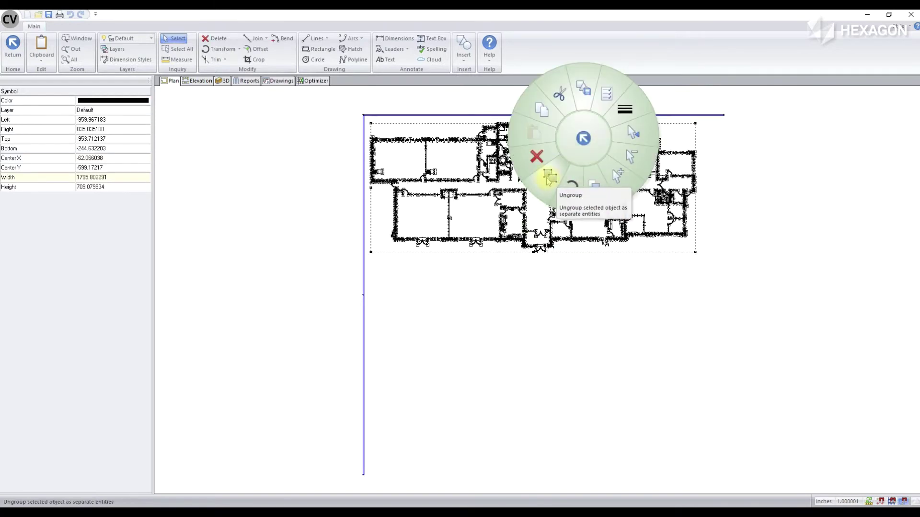
left_click(550, 177)
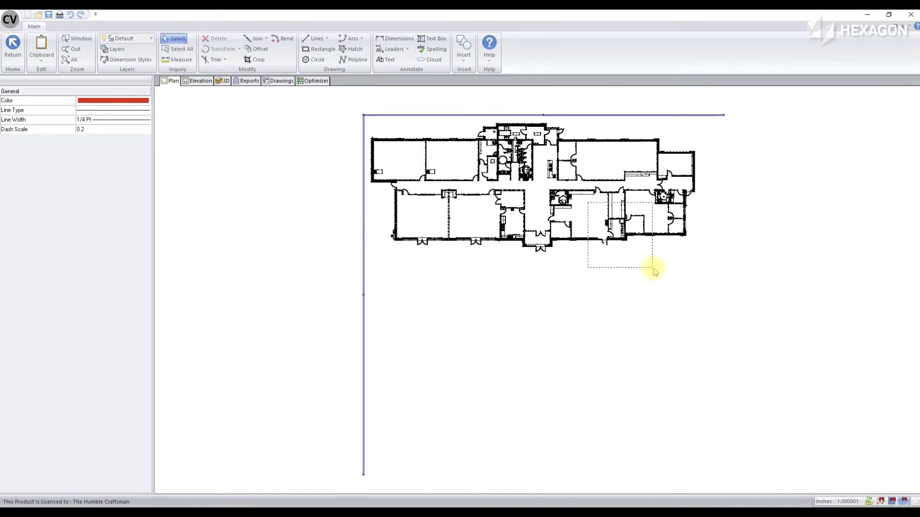
left_click_drag(587, 205, 653, 266)
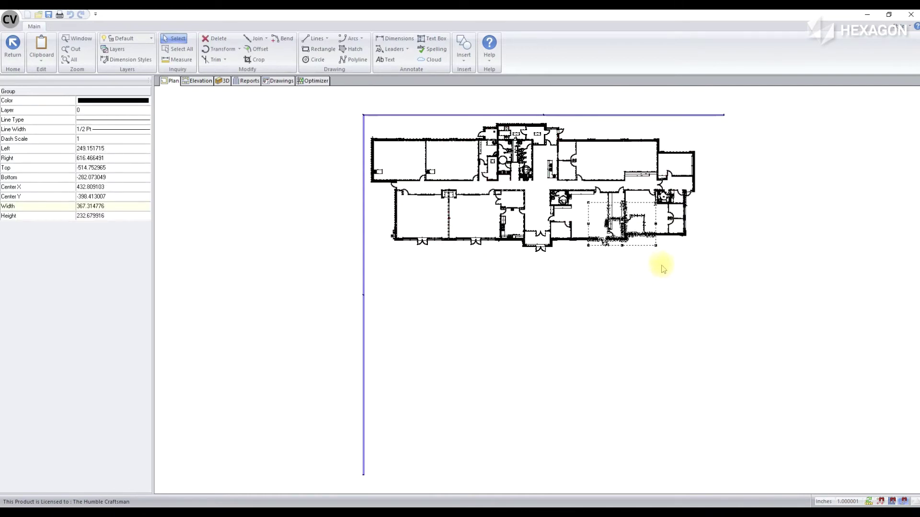
left_click(568, 320)
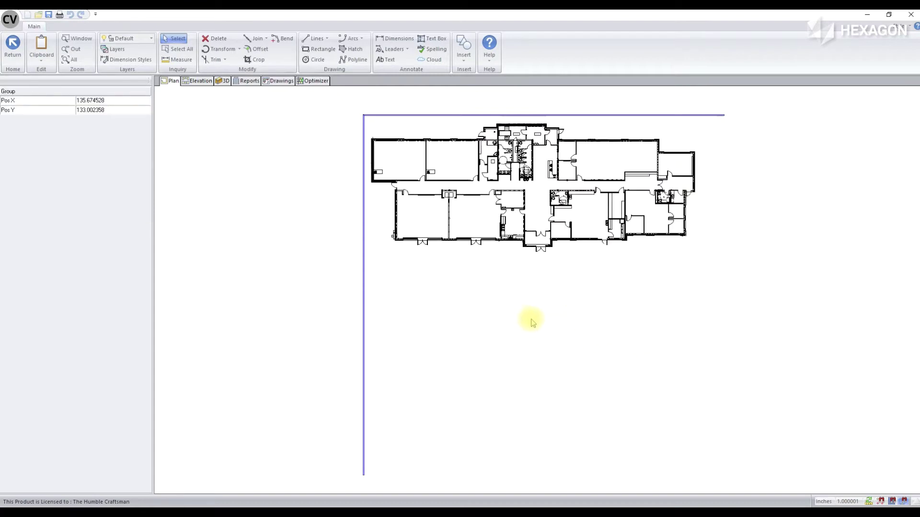
left_click(587, 319)
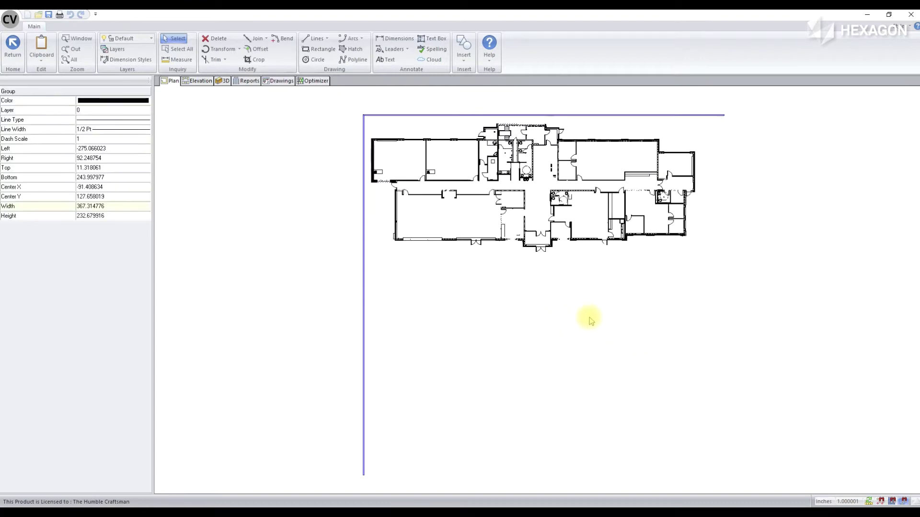
left_click(596, 320)
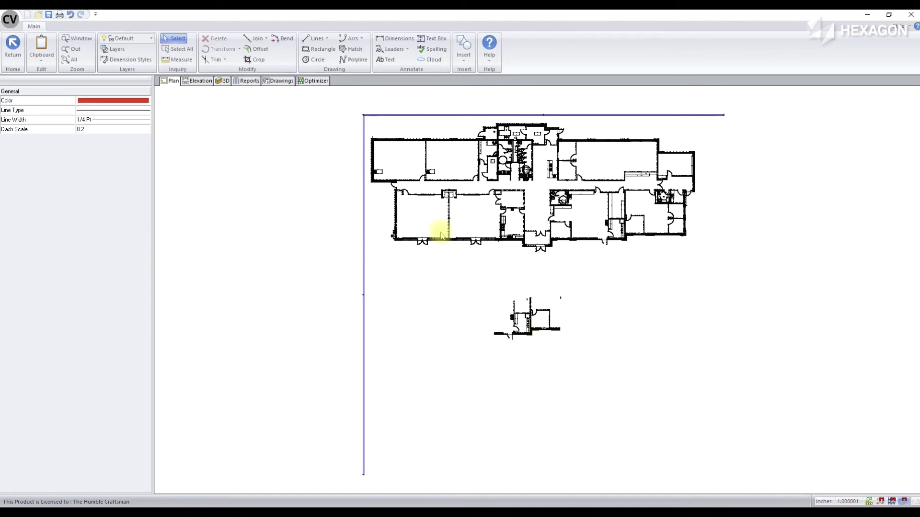
Zoom in on the moved section, then switch to the blank drawing sheet.
left_click(72, 40)
left_click_drag(508, 306, 559, 347)
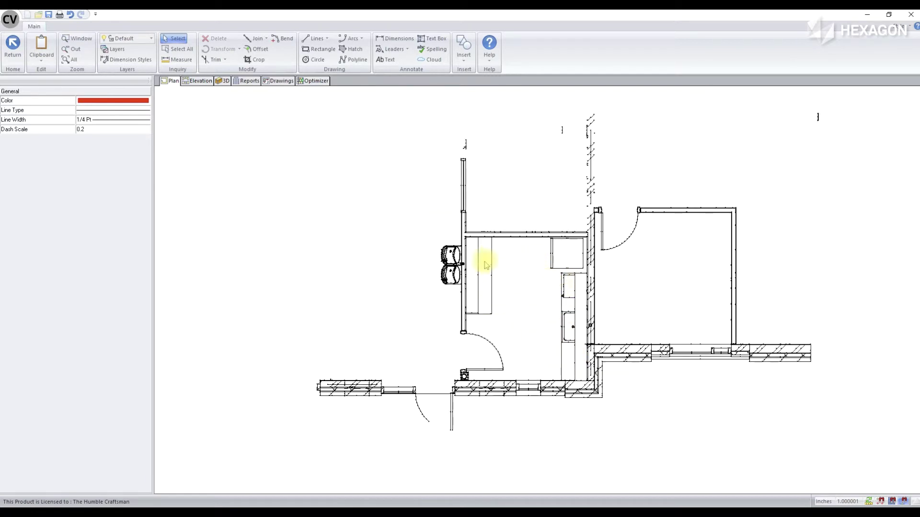
key("F6")
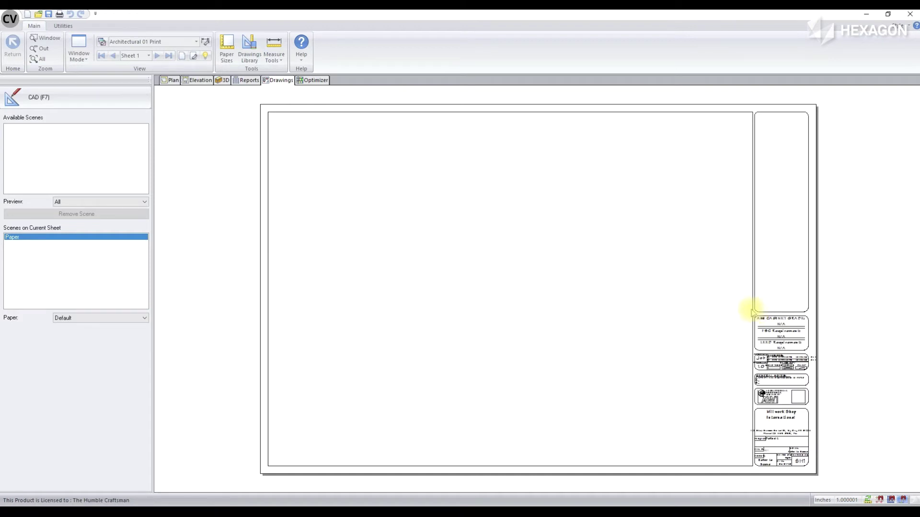
Create and place an empty scene named PL1 Title Block, then enter CAD for it.
right_click(376, 184)
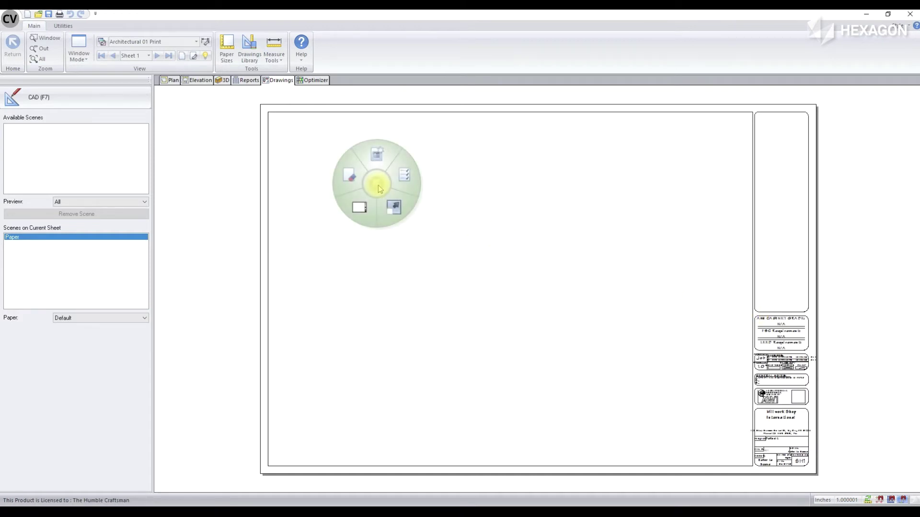
left_click(383, 154)
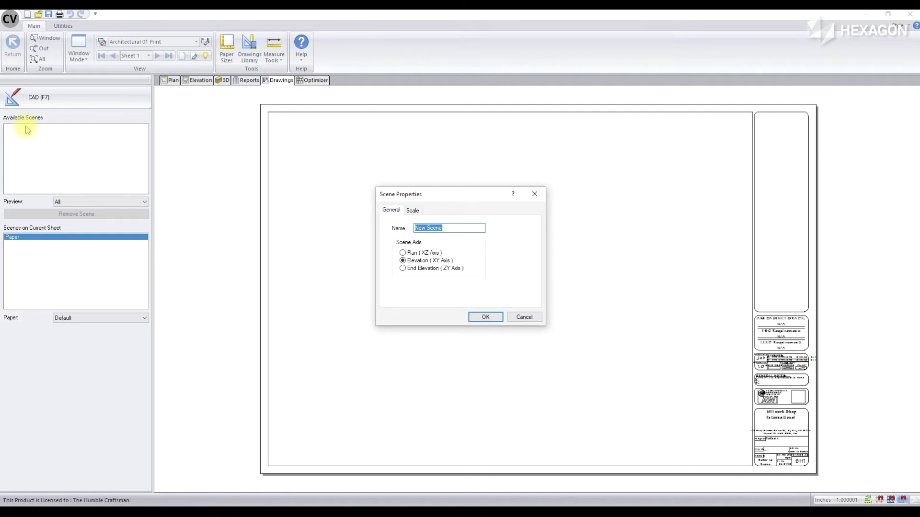
type("PL1t")
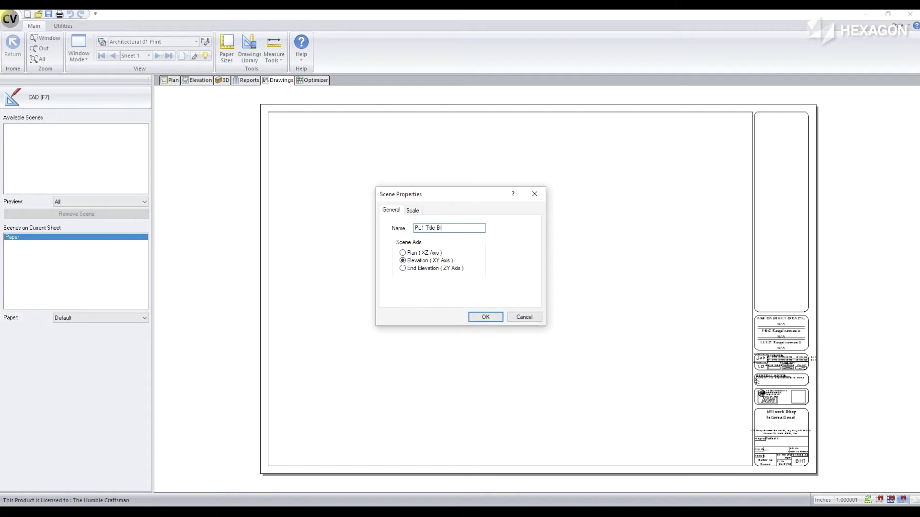
key("Return")
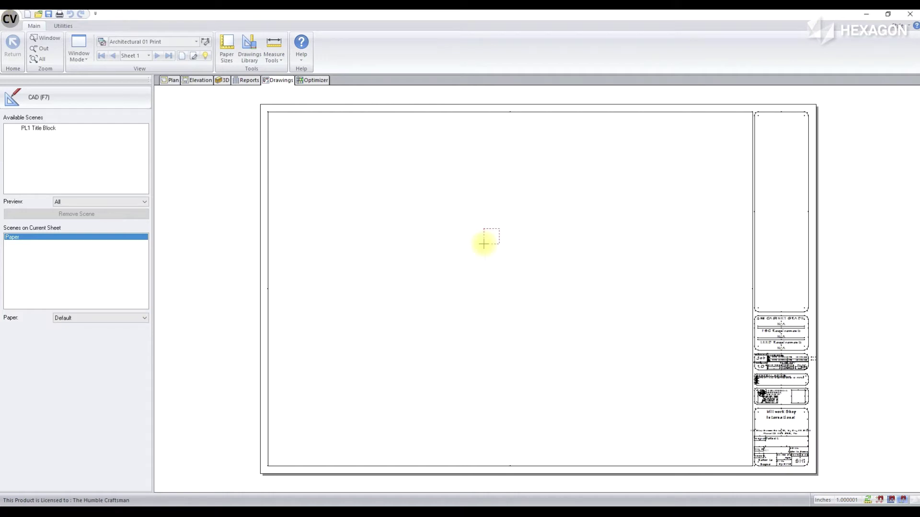
left_click(415, 210)
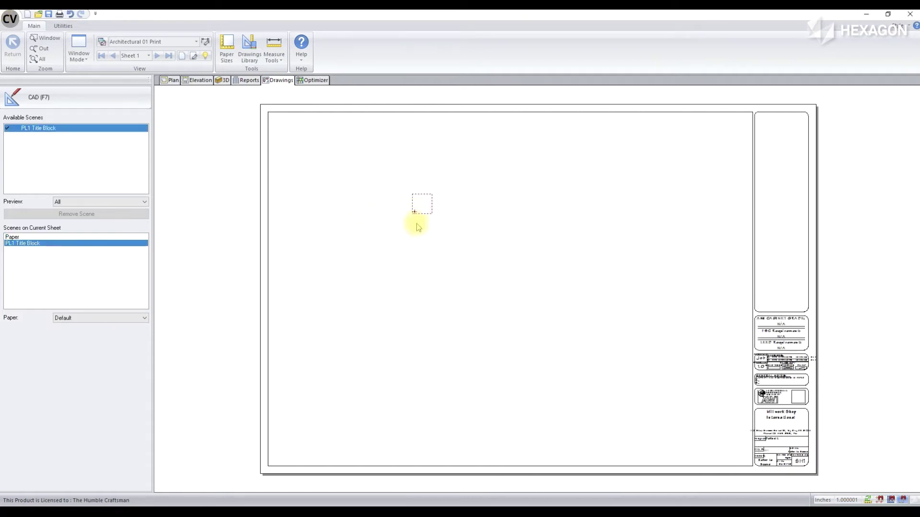
left_click(524, 241)
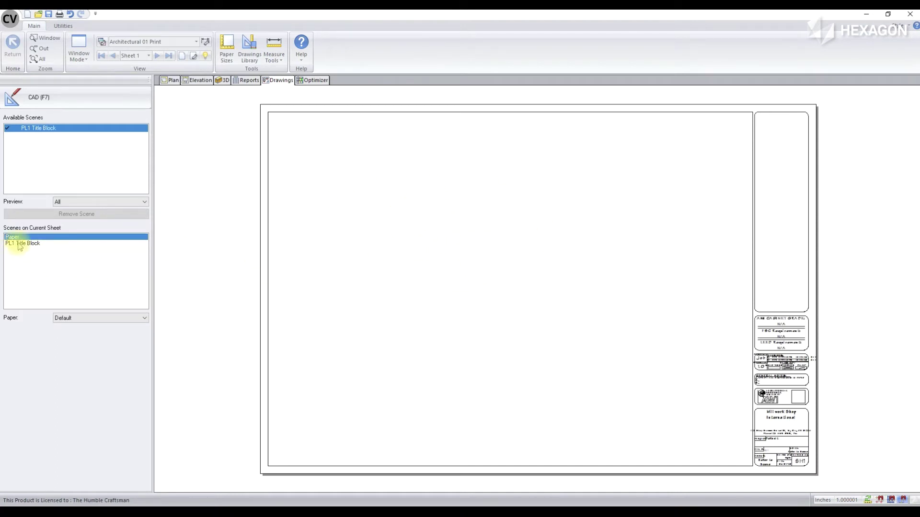
left_click(20, 244)
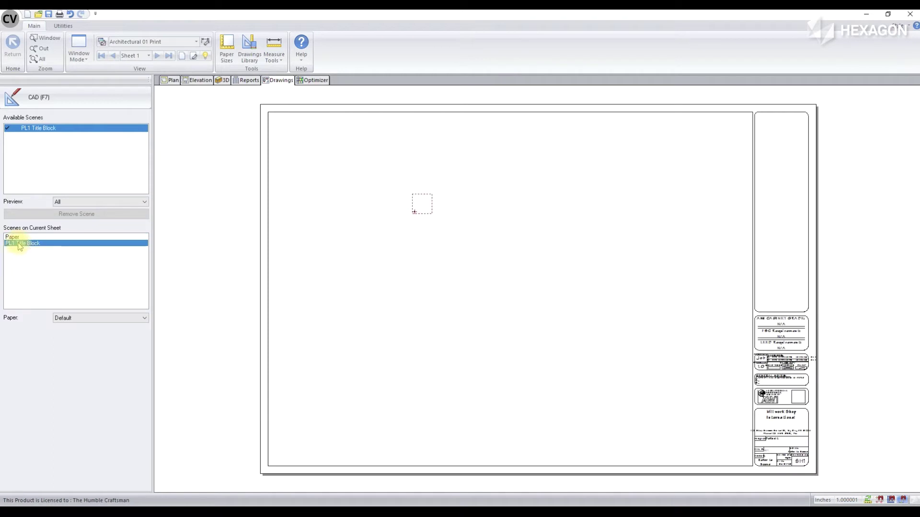
left_click(93, 106)
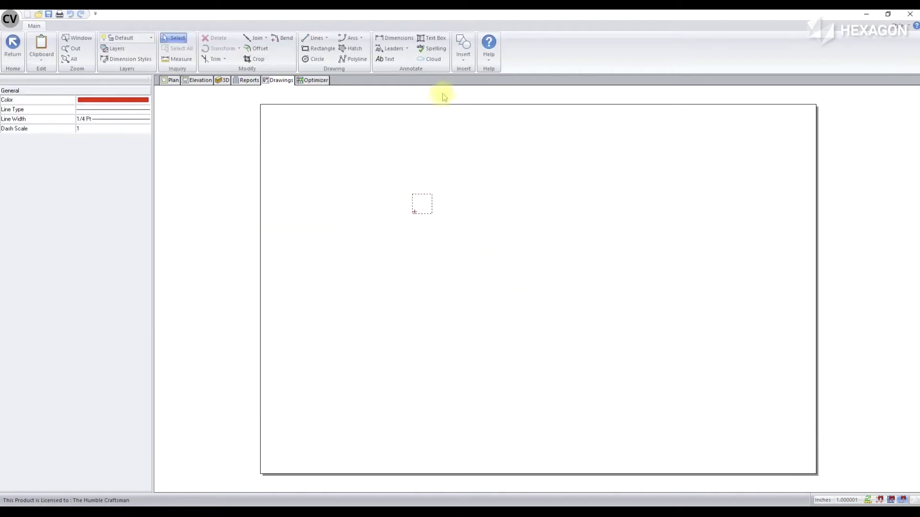
Set the PL1 Title Block scene's user scale to 1:1.
left_click(13, 43)
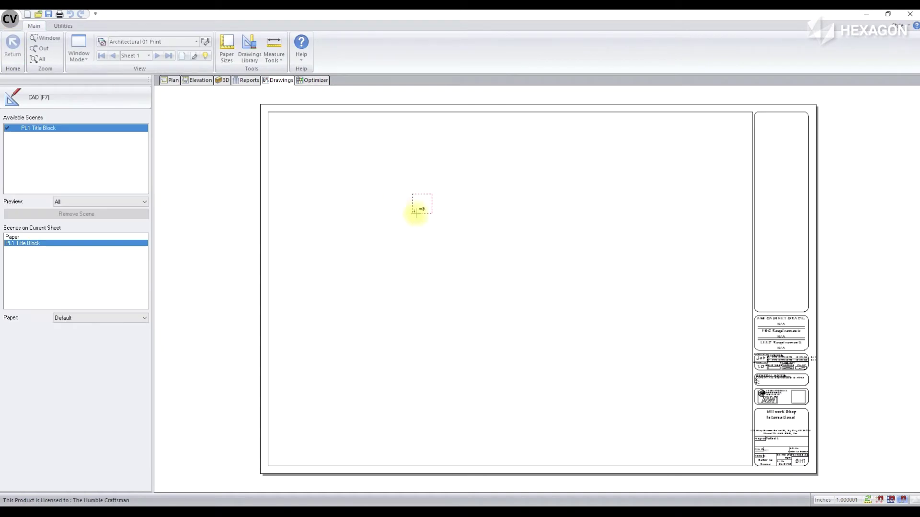
left_click(421, 208)
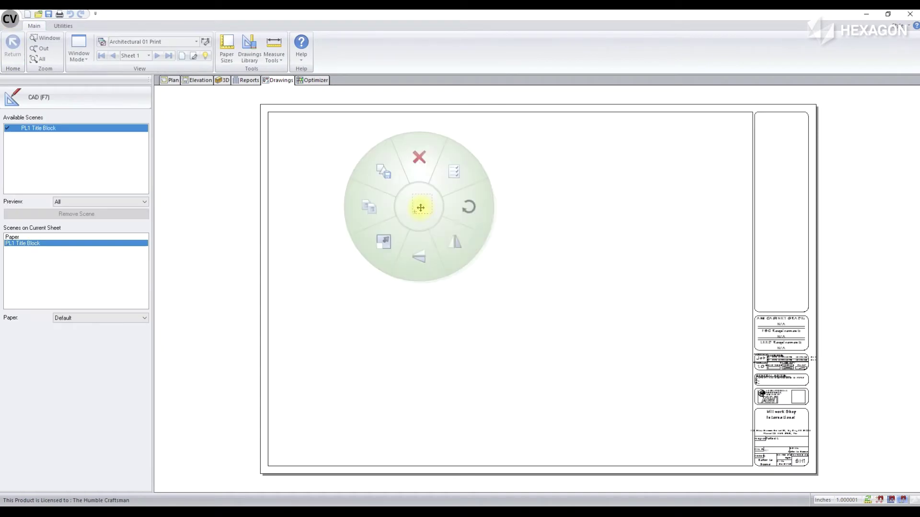
left_click(385, 237)
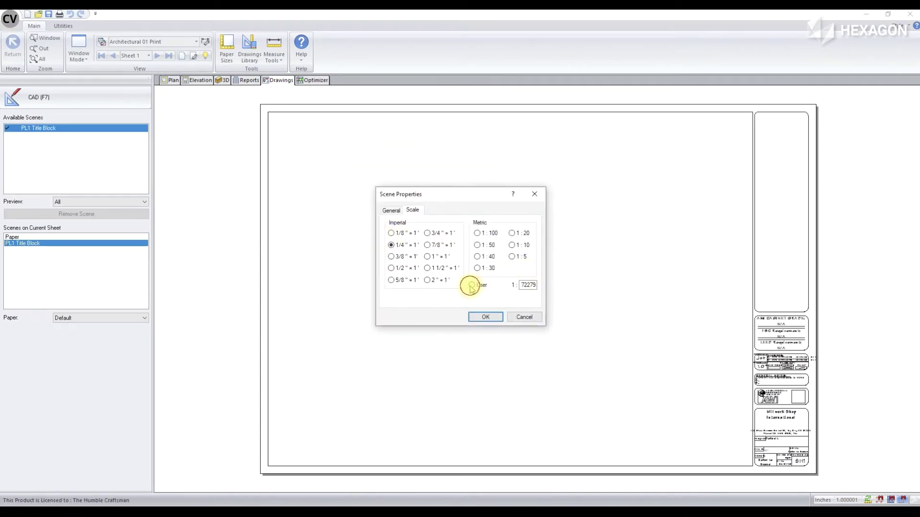
type("1")
left_click(487, 317)
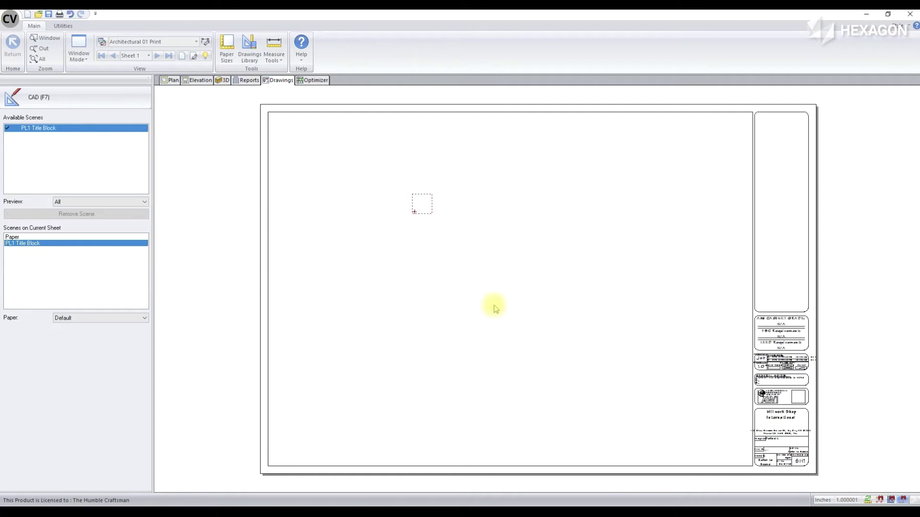
Insert the 24x36 Legend symbol from Legends for Title Blocks into the scene.
left_click(116, 102)
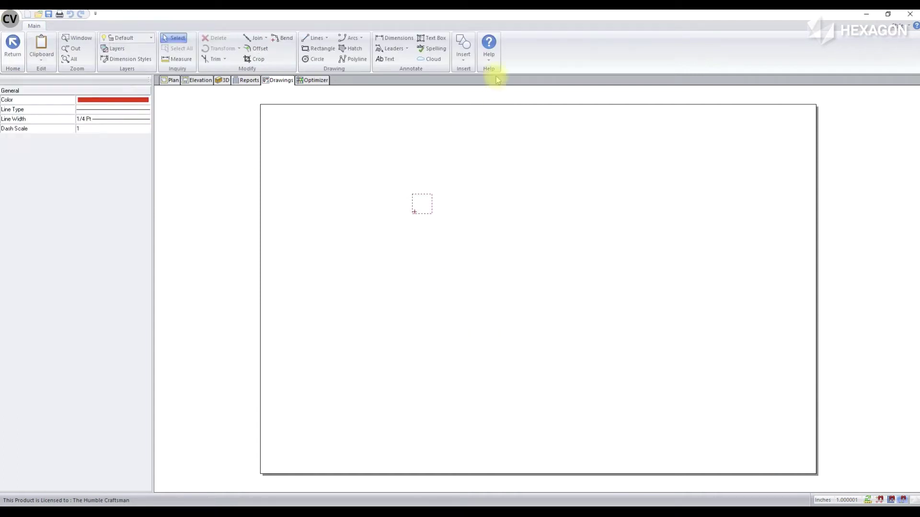
left_click(463, 54)
left_click(465, 76)
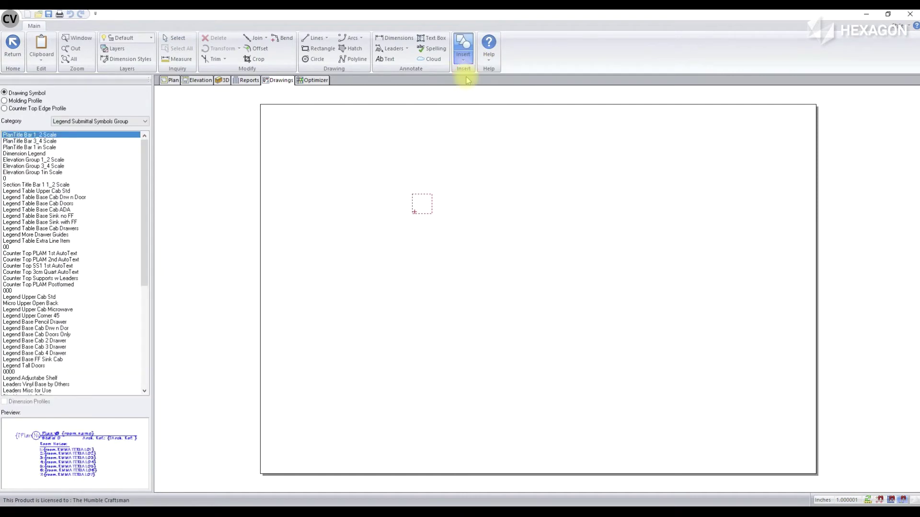
left_click(134, 122)
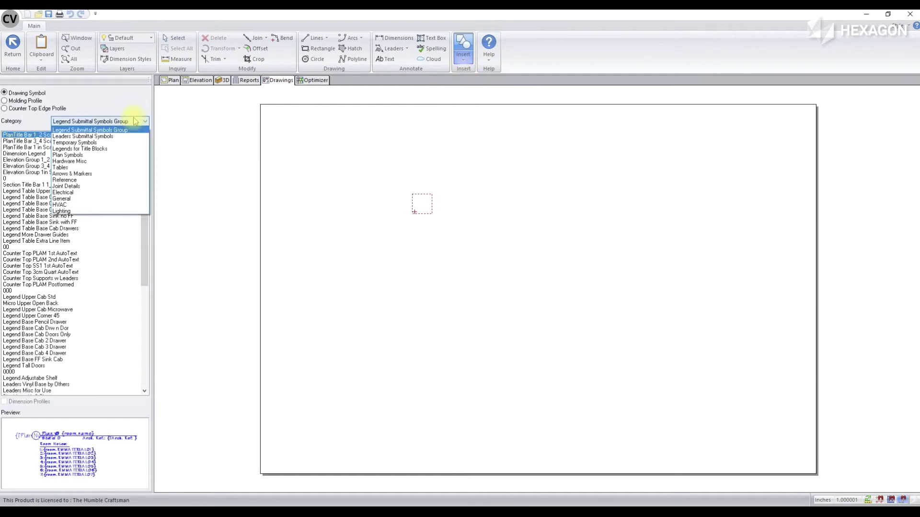
left_click(90, 147)
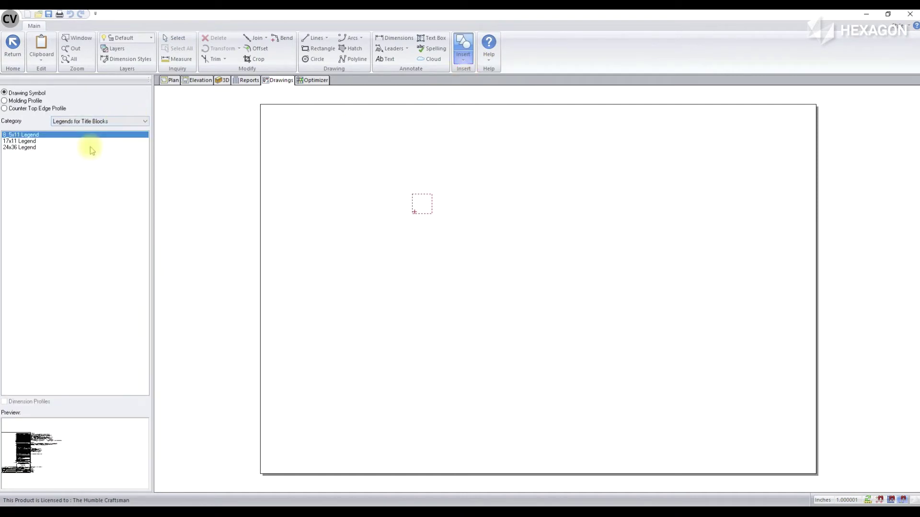
left_click(13, 148)
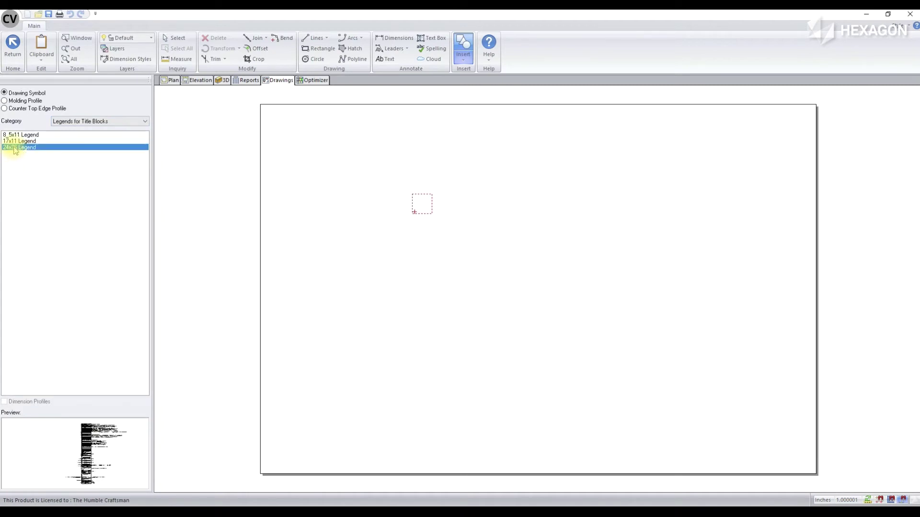
left_click(547, 282)
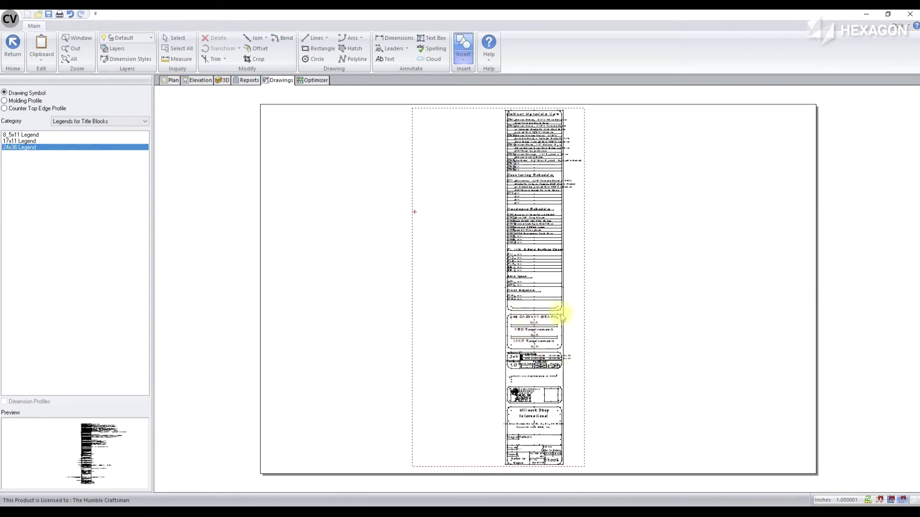
Delete the legend's lower title block and tall rectangle, then reposition the schedule.
left_click(175, 37)
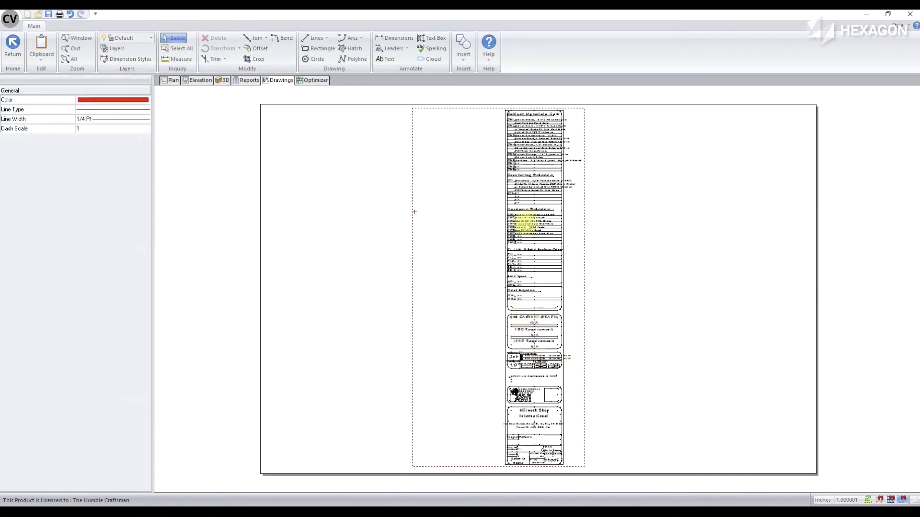
right_click(530, 242)
left_click(483, 263)
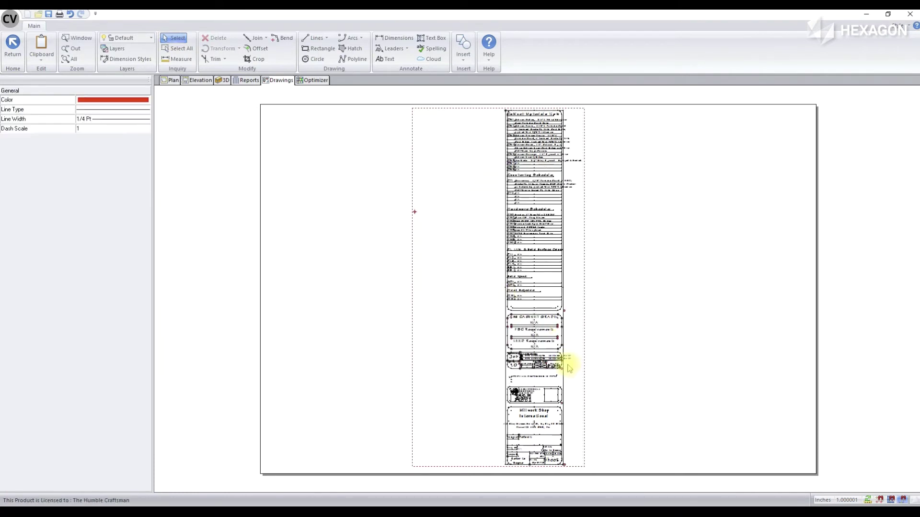
left_click_drag(498, 312, 616, 475)
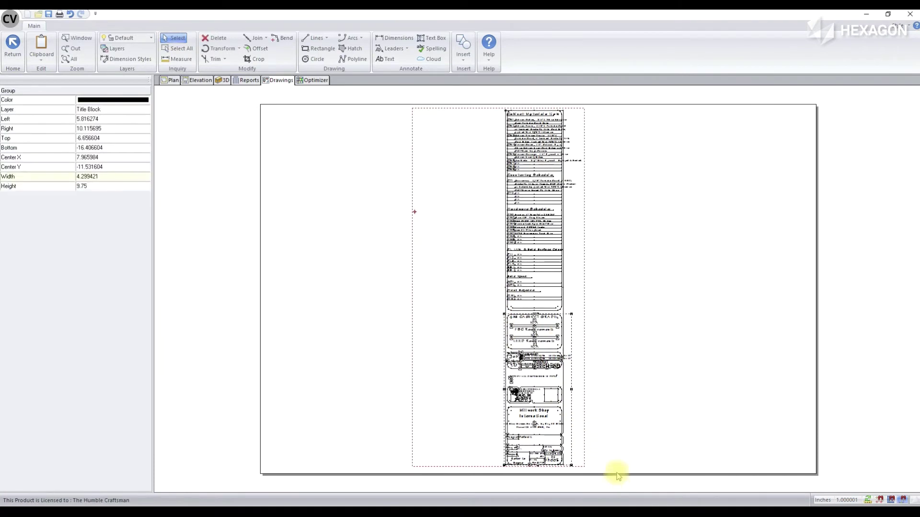
key("Delete")
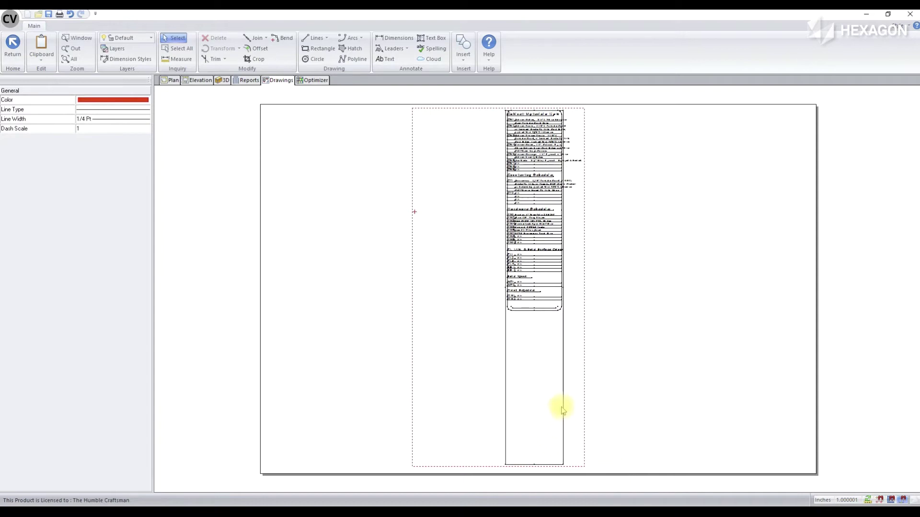
left_click(562, 411)
key("Delete")
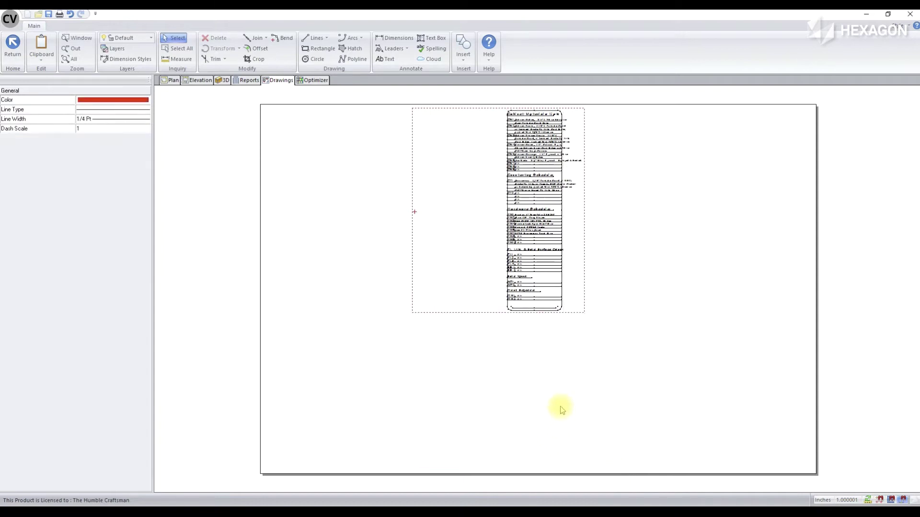
mouse_move(487, 95)
left_mouse_down()
mouse_move(581, 253)
mouse_move(416, 334)
mouse_move(445, 344)
left_mouse_up()
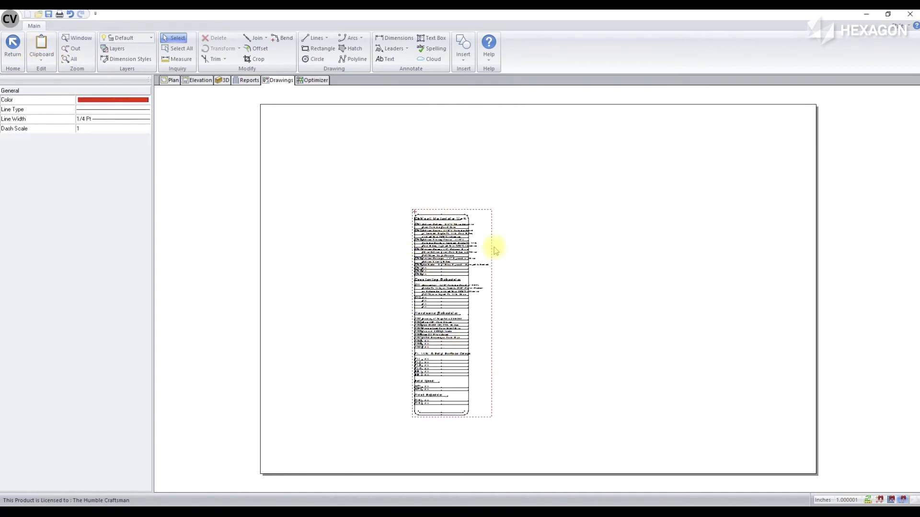
Leave CAD and drag the PL1 Title Block scene into the upper-right title-block panel.
left_click(12, 45)
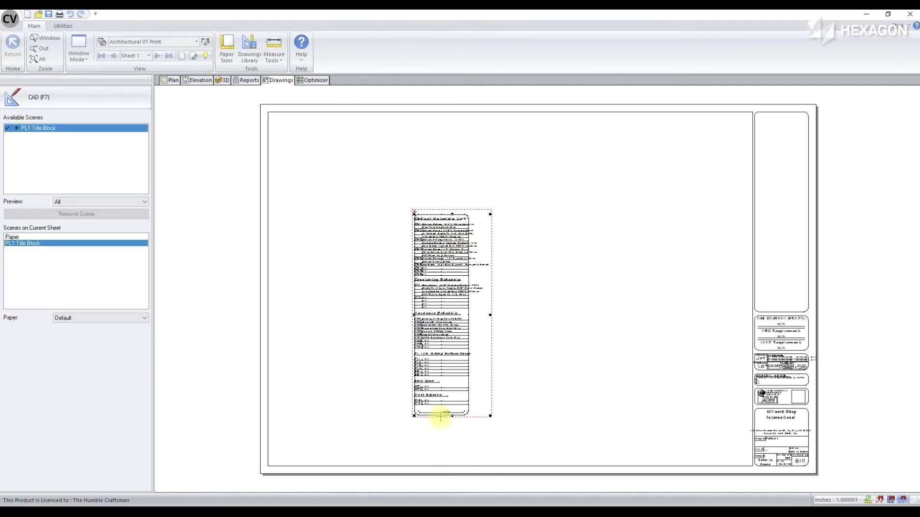
left_click_drag(440, 417, 782, 310)
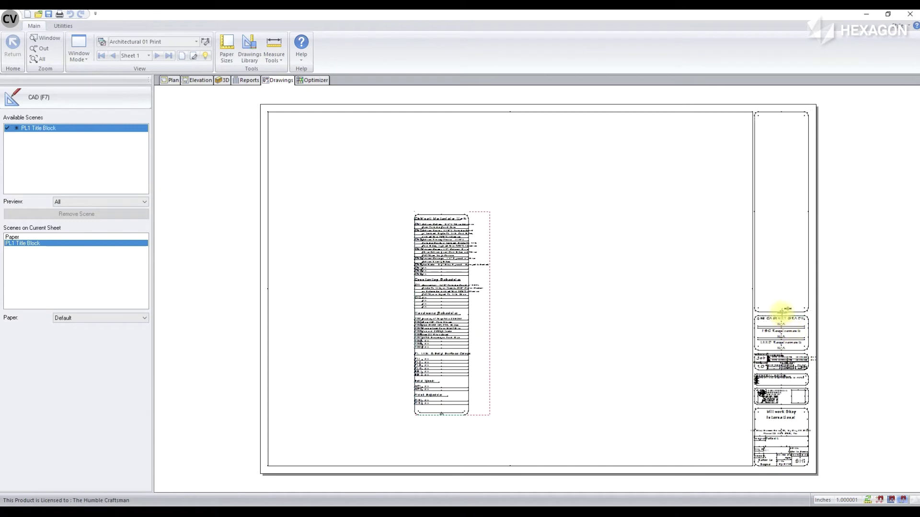
left_click(865, 165)
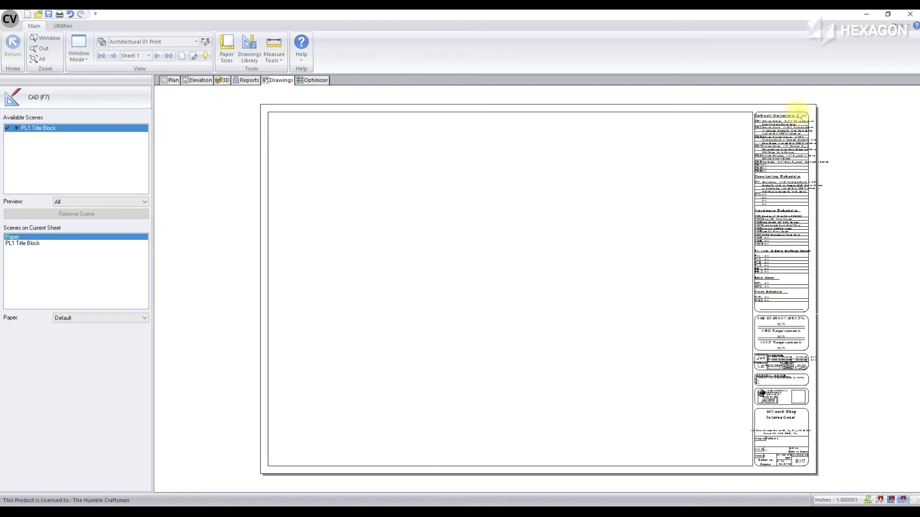
Add the PL1 Title Block scene to Sheet 3 at full 1:1 scale.
left_click(181, 55)
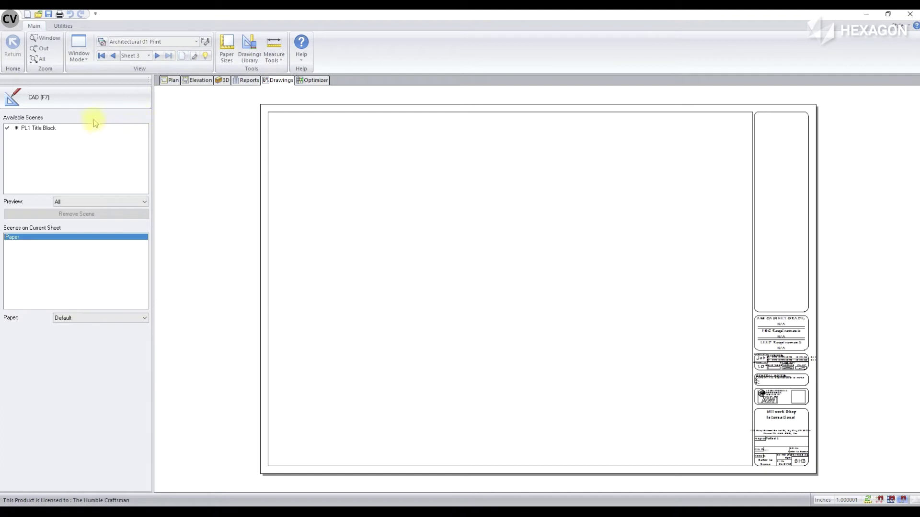
left_click_drag(9, 130, 516, 316)
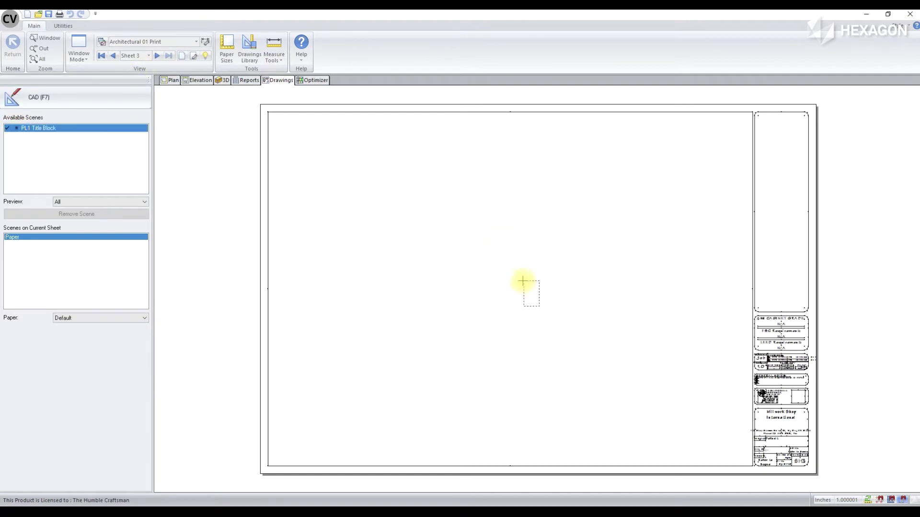
right_click(517, 317)
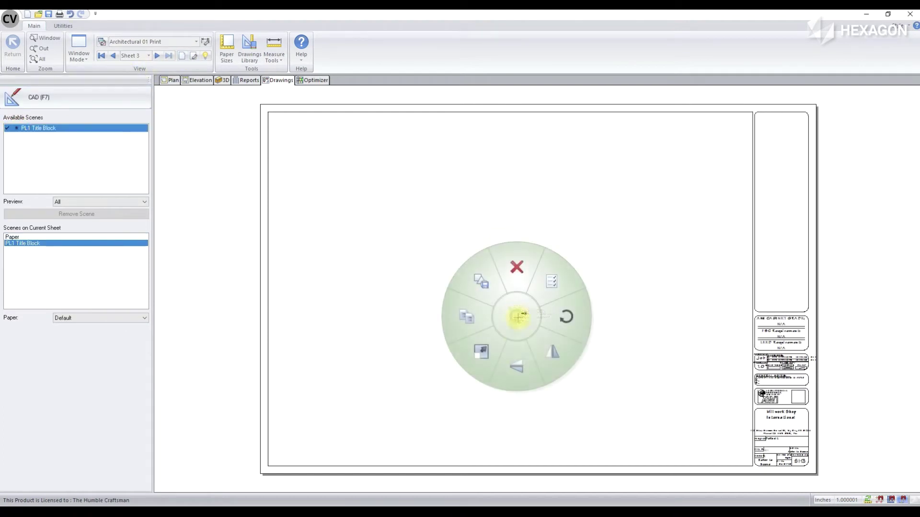
left_click(487, 355)
double_click(526, 285)
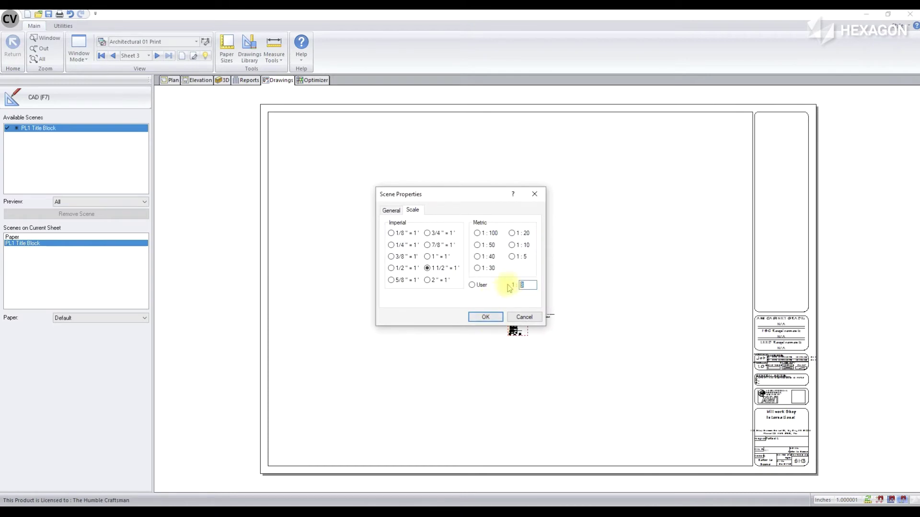
type("1")
key("Return")
scroll(546, 345, "down", 2)
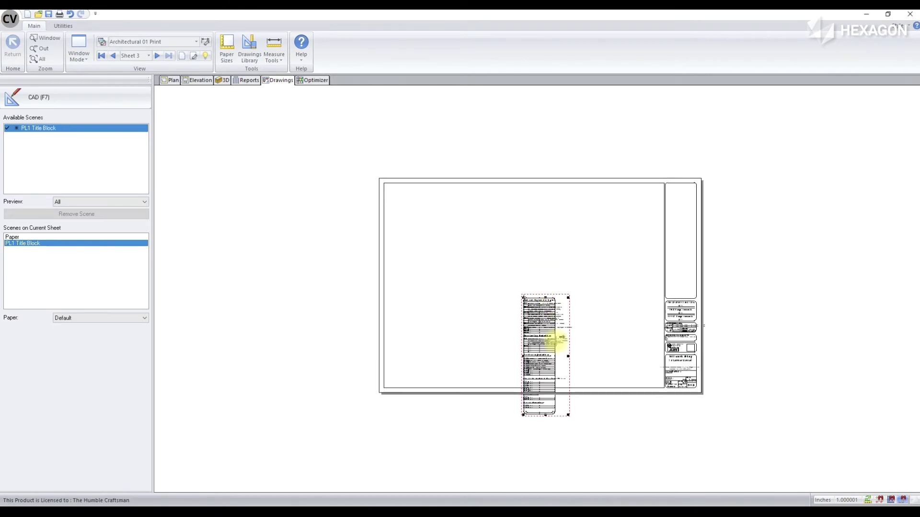
scroll(538, 432, "up", 4)
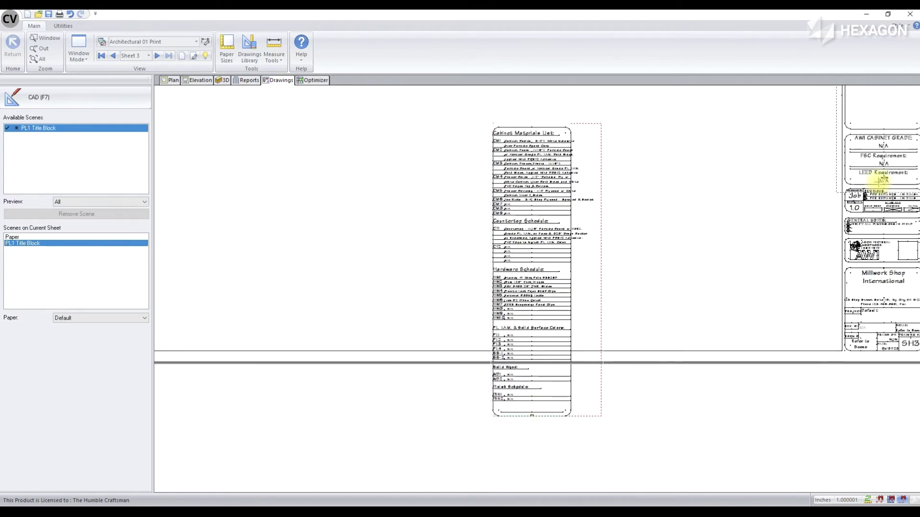
scroll(605, 415, "down", 2)
scroll(605, 414, "down", 1)
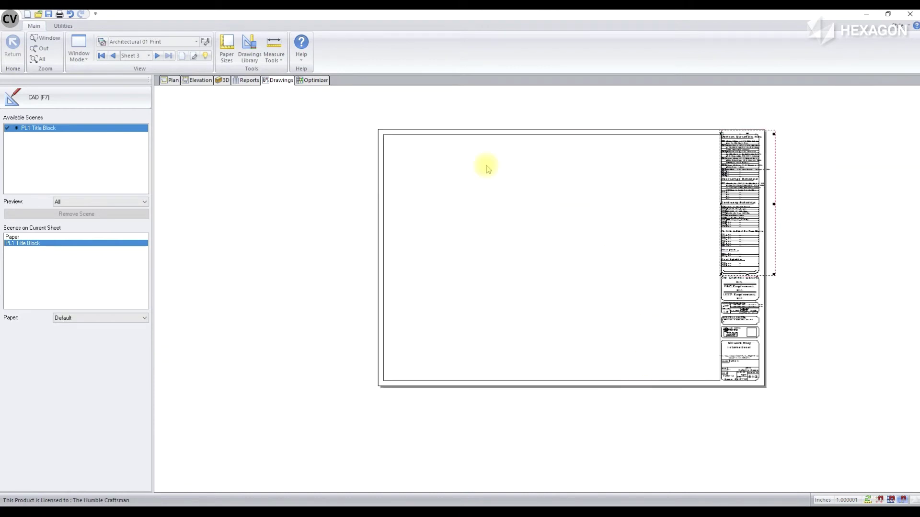
Set Sheet 2's scale, then place the schedule along its right edge.
left_click(113, 56)
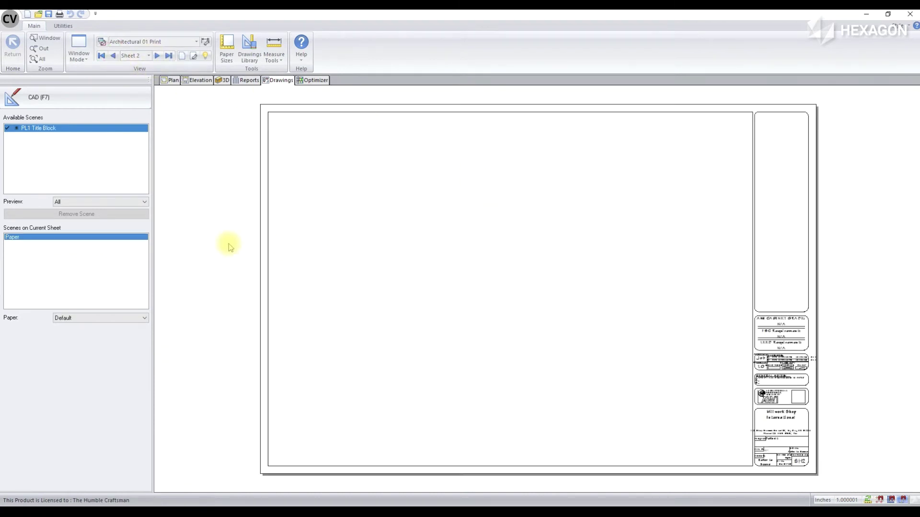
right_click(217, 245)
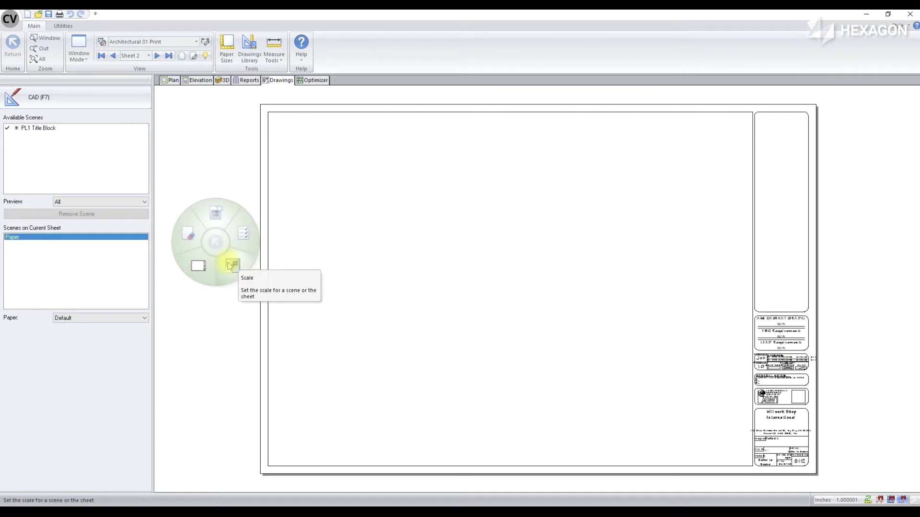
left_click(232, 265)
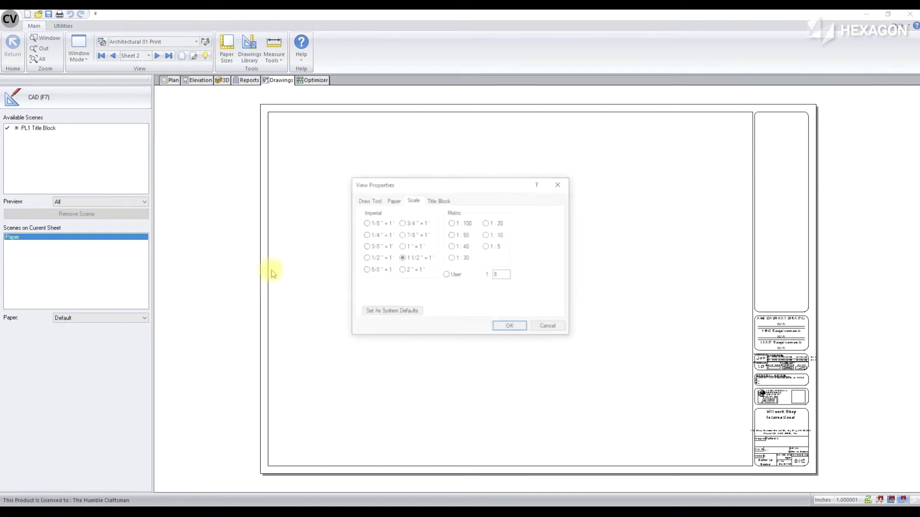
type("1")
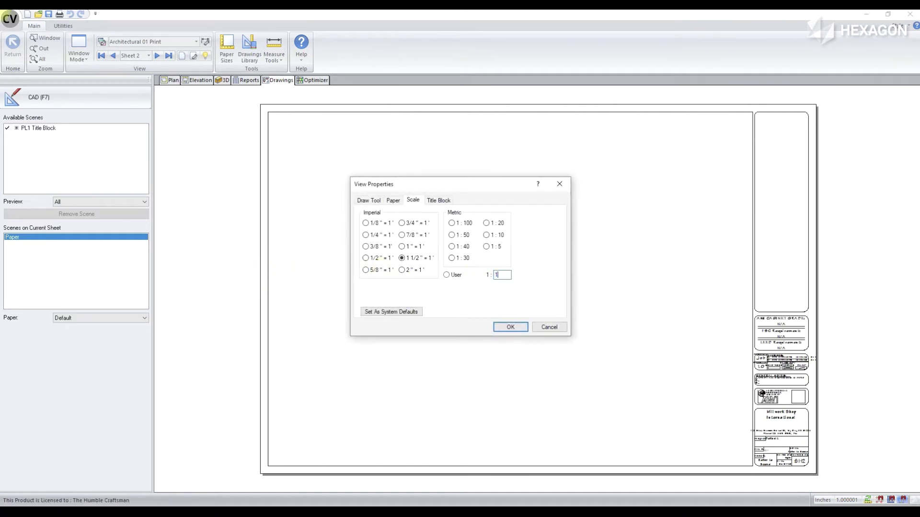
left_click(503, 326)
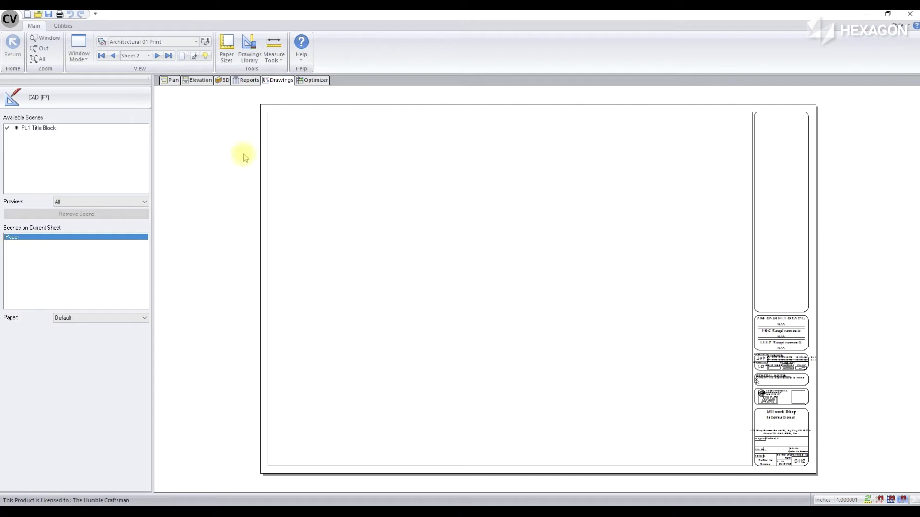
left_click_drag(21, 130, 460, 161)
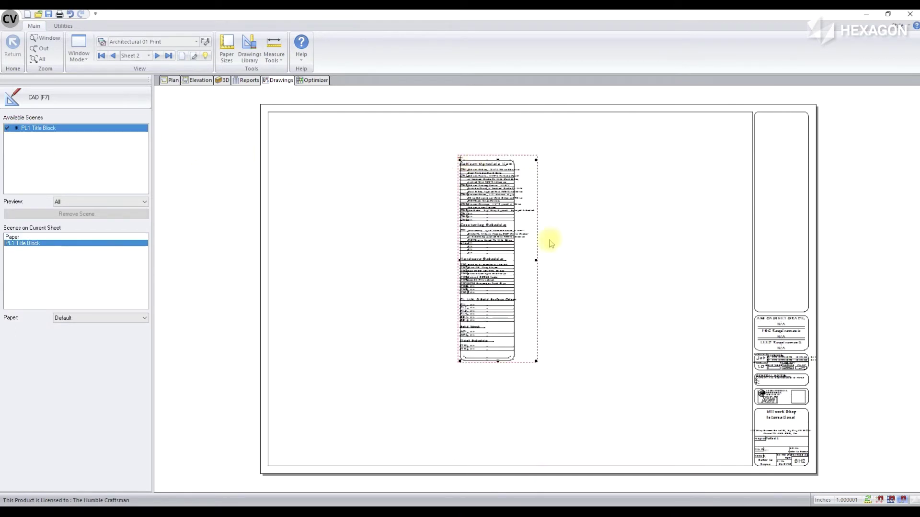
left_click_drag(487, 359, 779, 310)
left_click(843, 214)
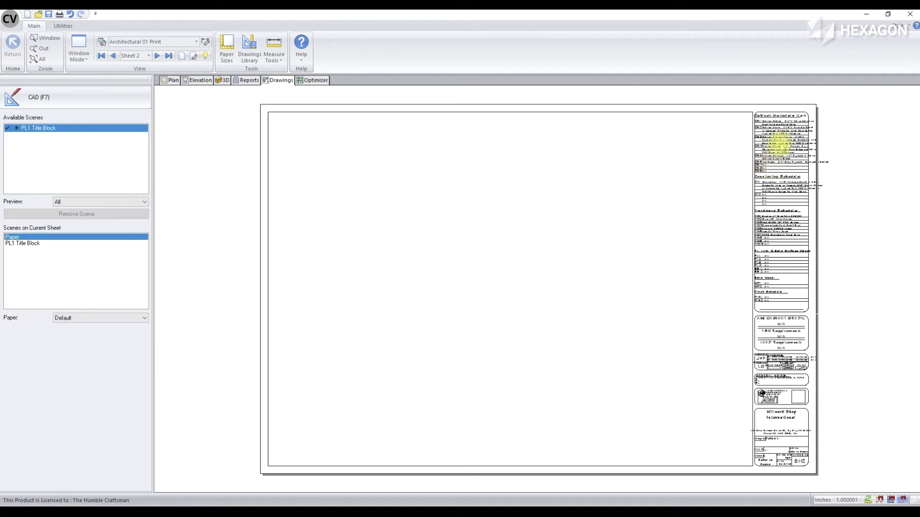
Draw three circles over the schedule scene in CAD, then switch to another sheet.
left_click(779, 161)
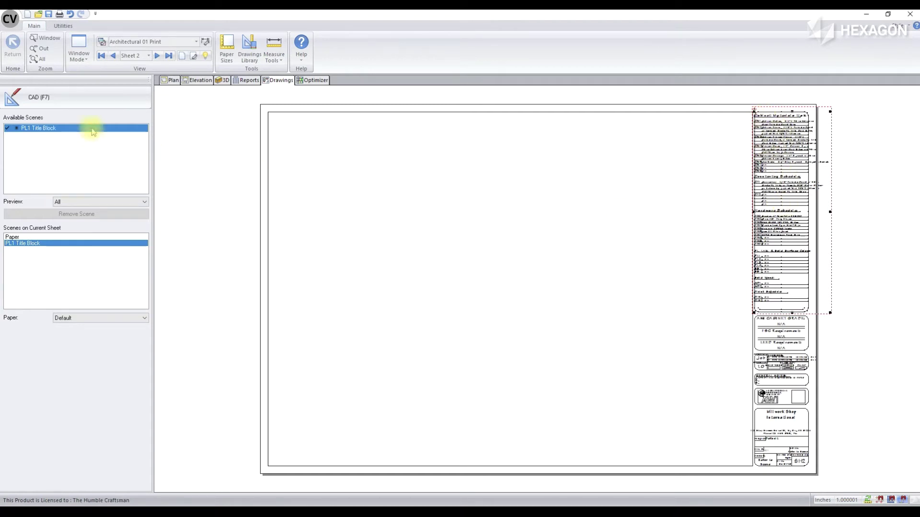
left_click(87, 96)
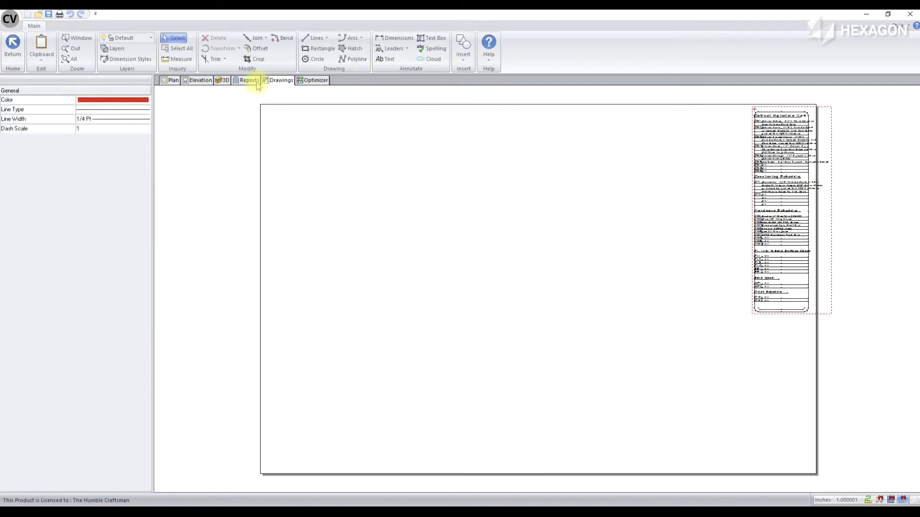
left_click(313, 60)
left_click(771, 216)
left_click(769, 232)
left_click(760, 185)
left_click(768, 206)
left_click(765, 249)
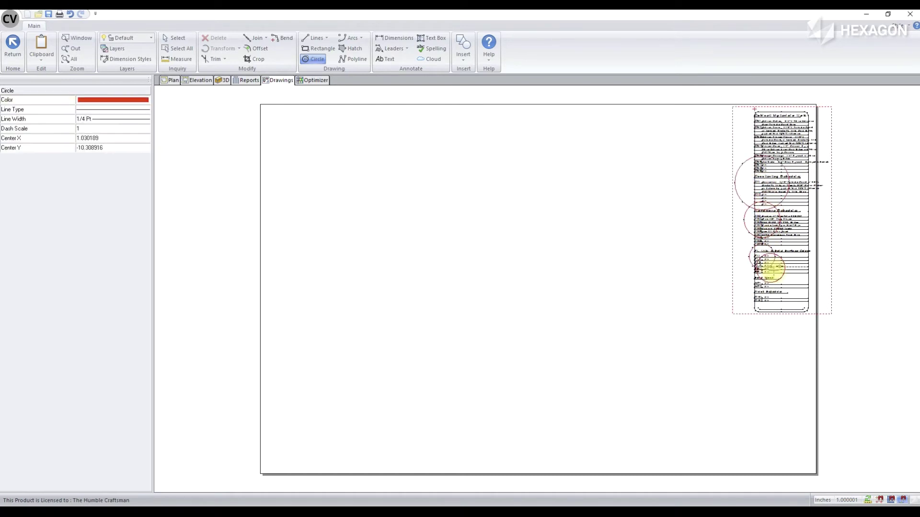
left_click(13, 46)
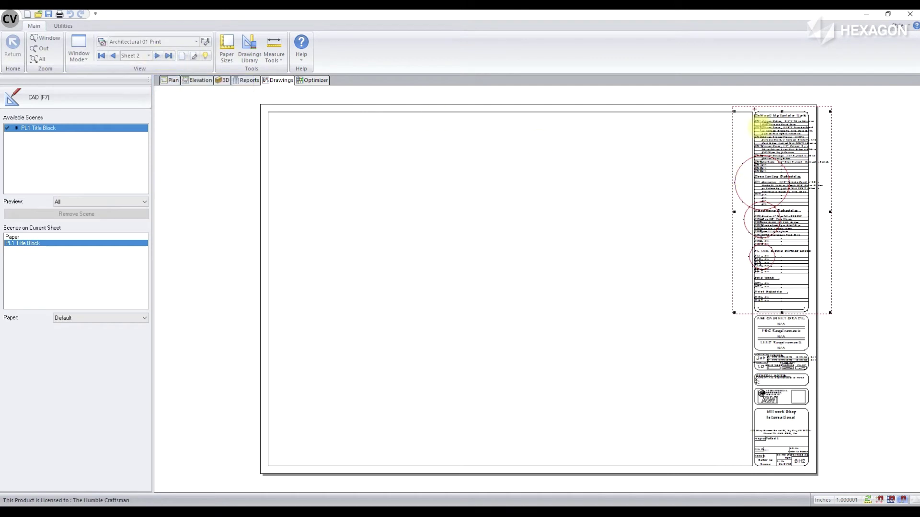
left_click(161, 57)
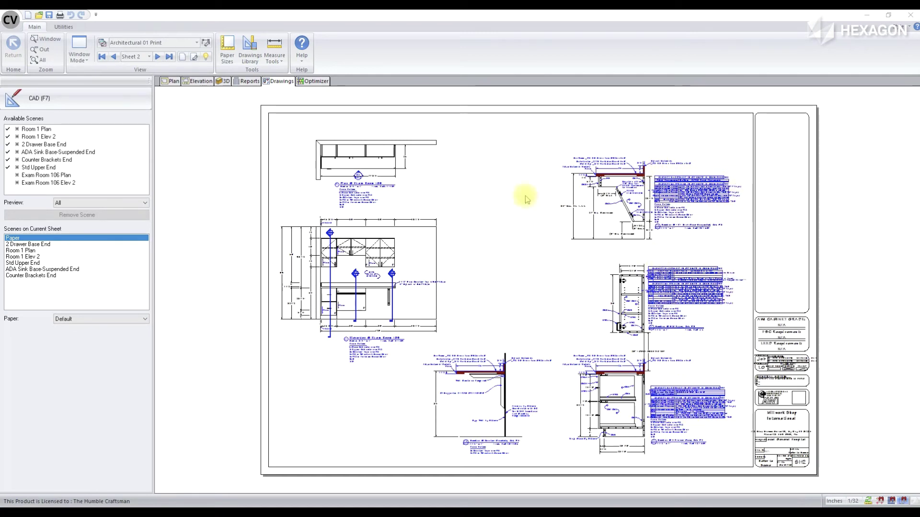
Select and then deselect the Std Upper End scene, then switch to the Elevation view.
left_click(680, 293)
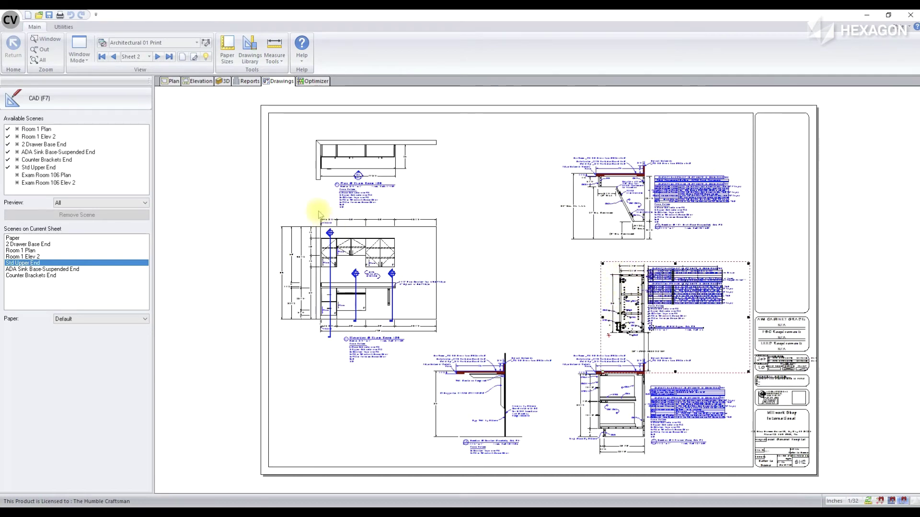
left_click(226, 203)
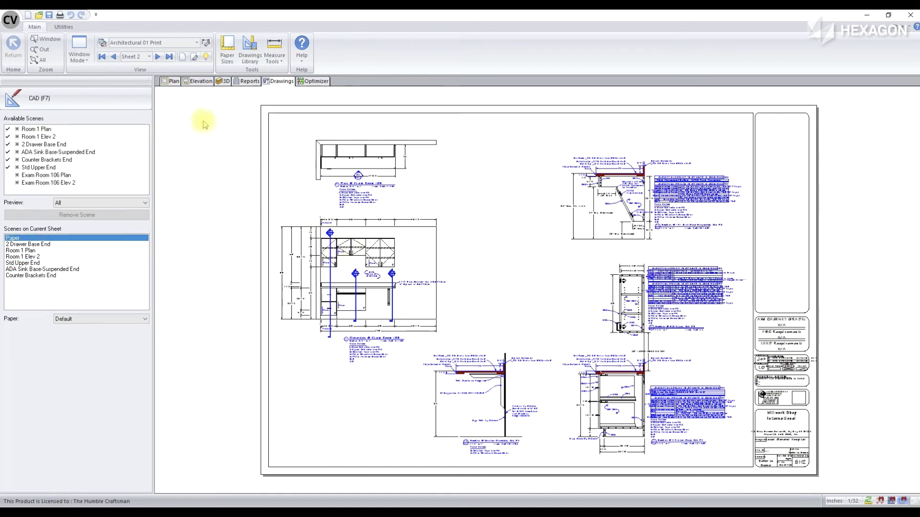
left_click(190, 80)
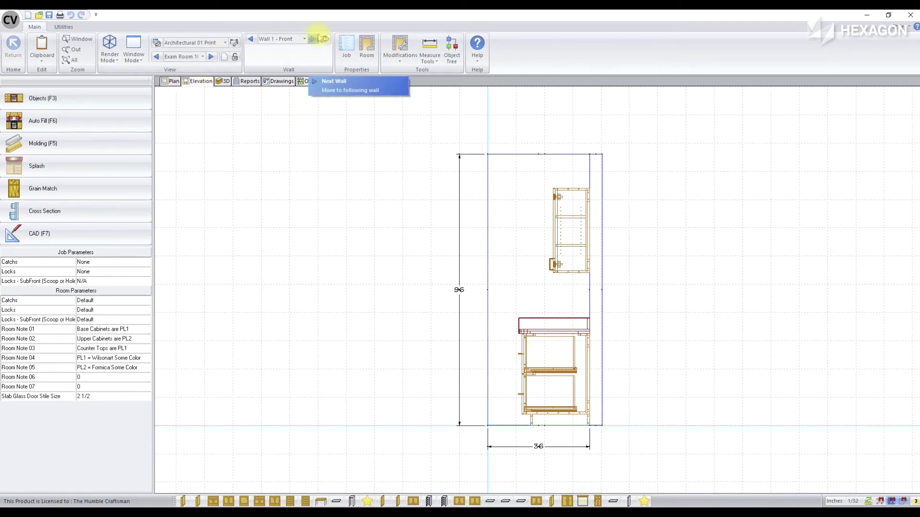
Open the Wall 2 two-drawer base cabinet's end view with the section cut at 12 19/32.
left_click(314, 39)
left_click(402, 358)
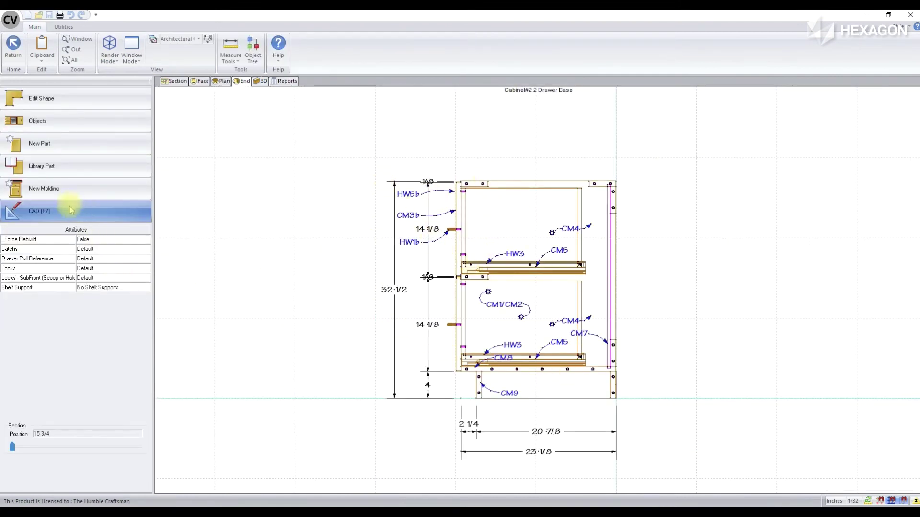
left_click_drag(15, 448, 38, 447)
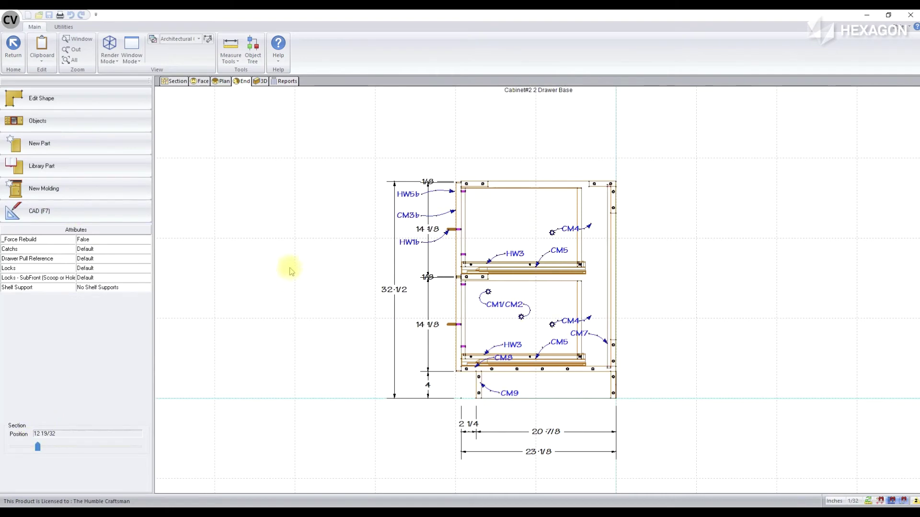
Send the section view to drawings as a live scene and return to the wall elevation.
right_click(291, 240)
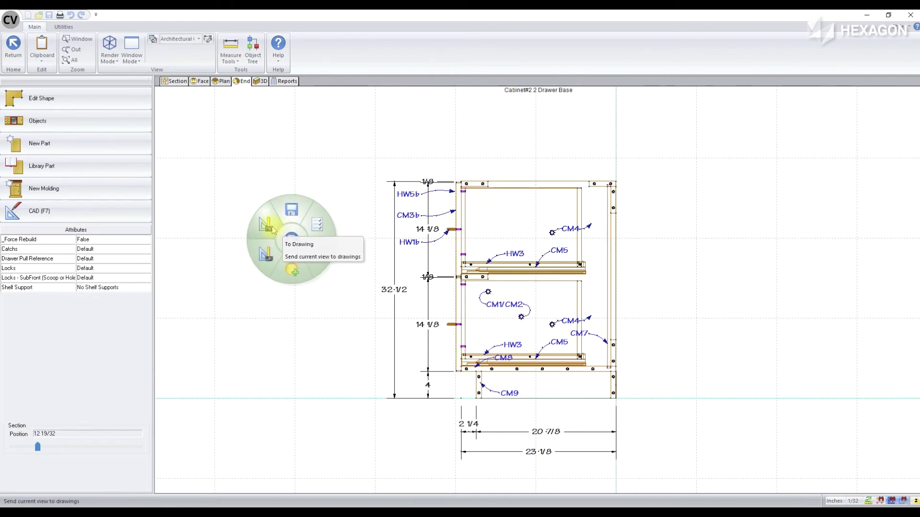
left_click(266, 252)
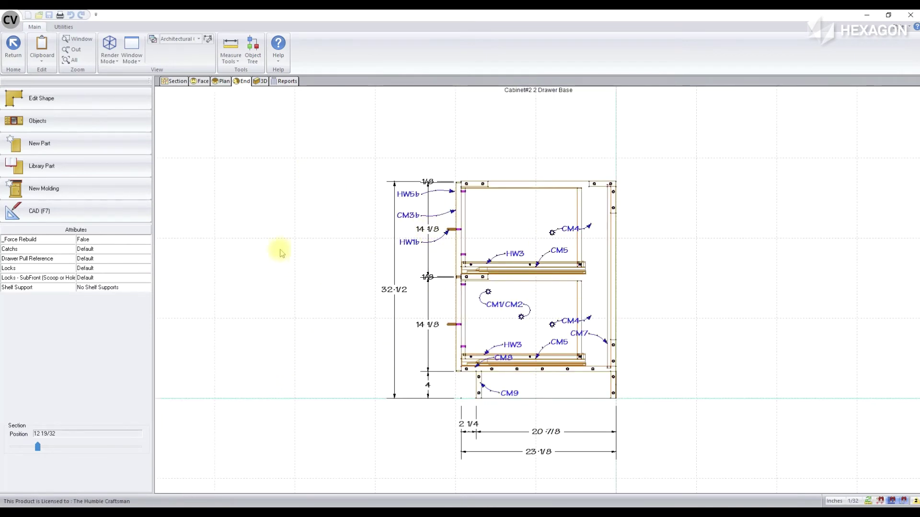
right_click(312, 180)
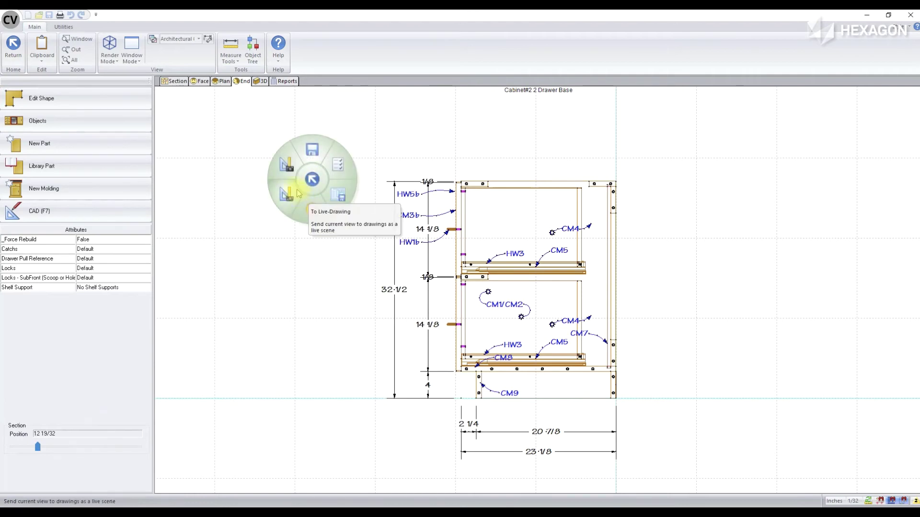
left_click(286, 169)
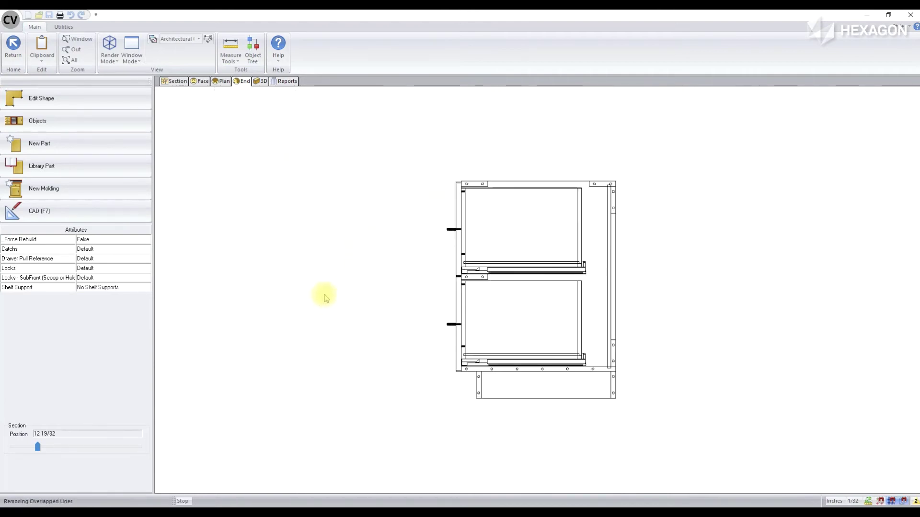
left_click(13, 43)
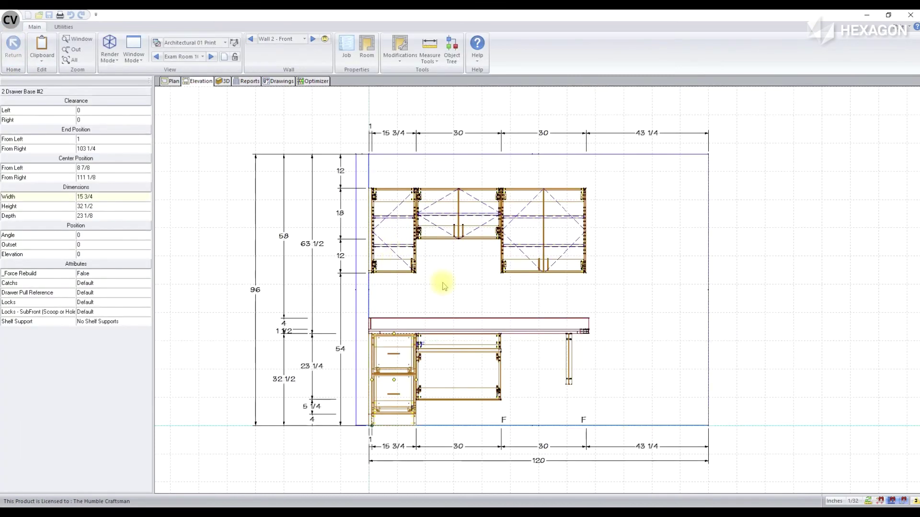
left_click(300, 163)
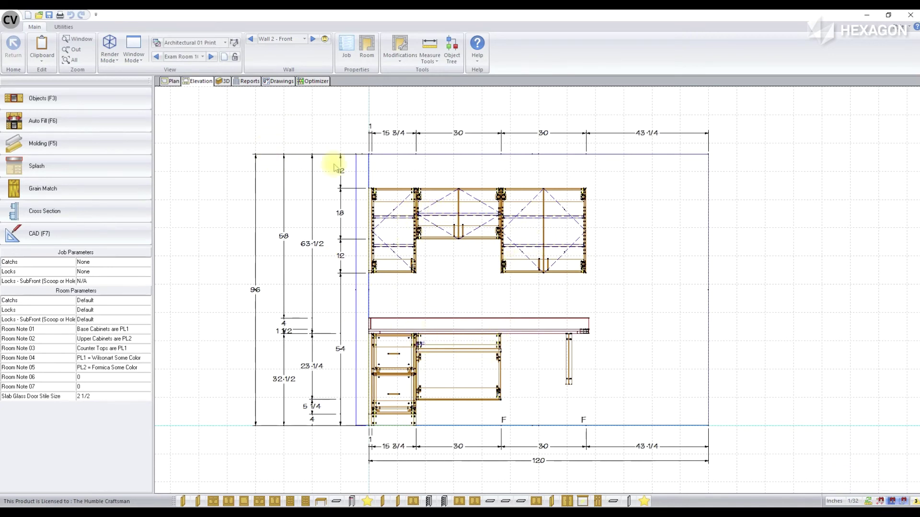
Go to Sheet 3 and review its scale properties without changing them.
left_click(281, 80)
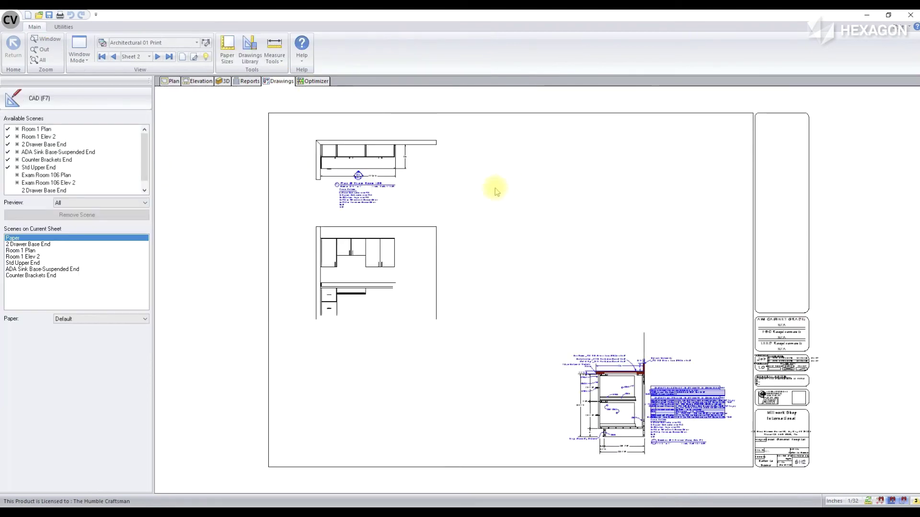
left_click(157, 57)
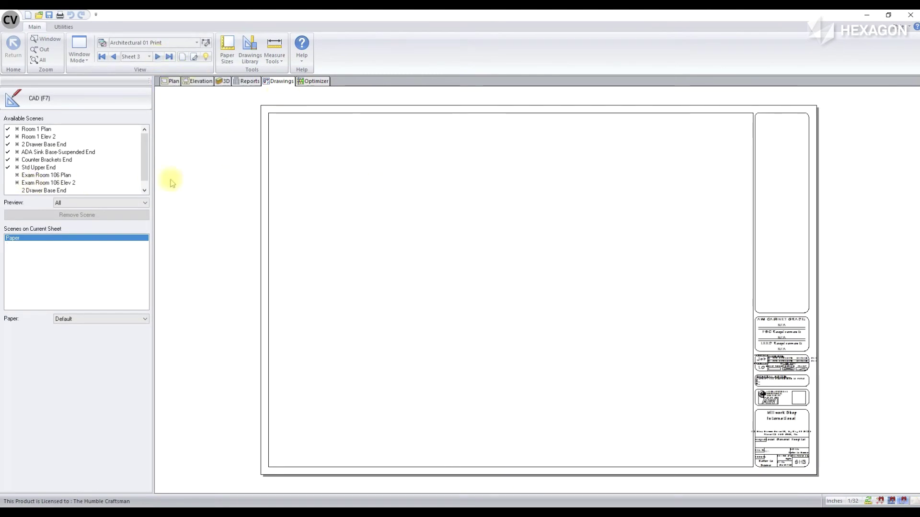
right_click(293, 206)
left_click(305, 225)
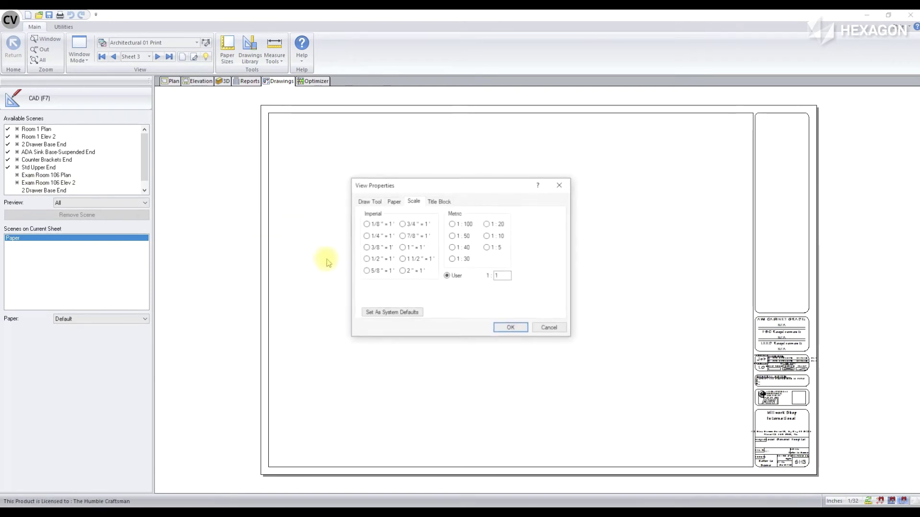
left_click(512, 328)
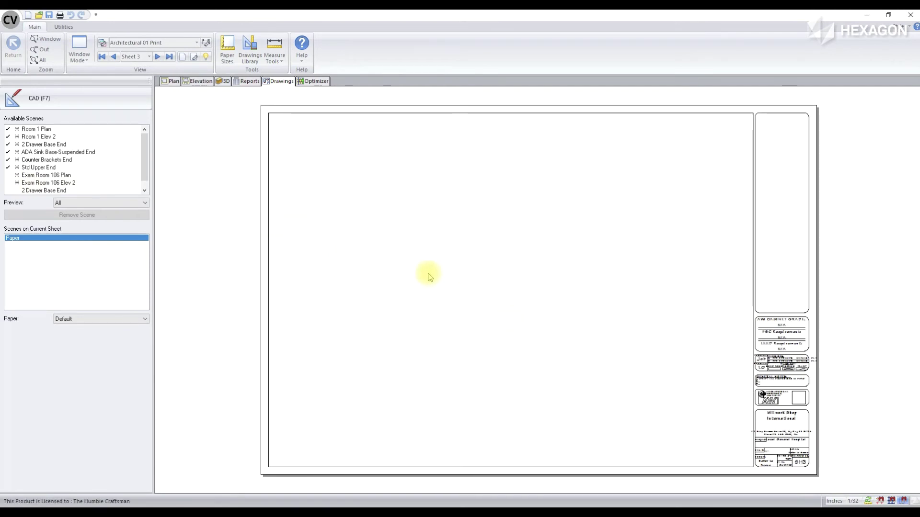
scroll(73, 190, "down", 1)
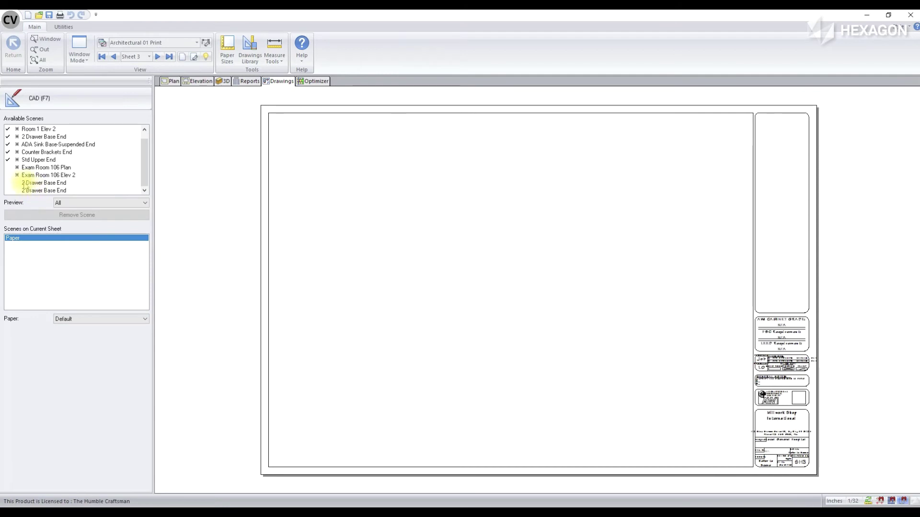
Place two 2 Drawer Base End sections on the sheet, moving the upper one up and right.
left_click_drag(21, 185, 323, 207)
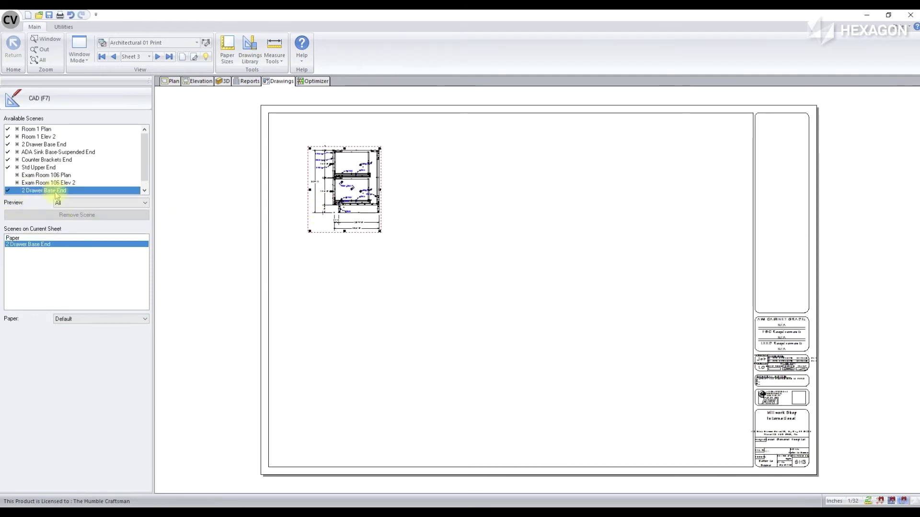
left_click_drag(68, 193, 333, 311)
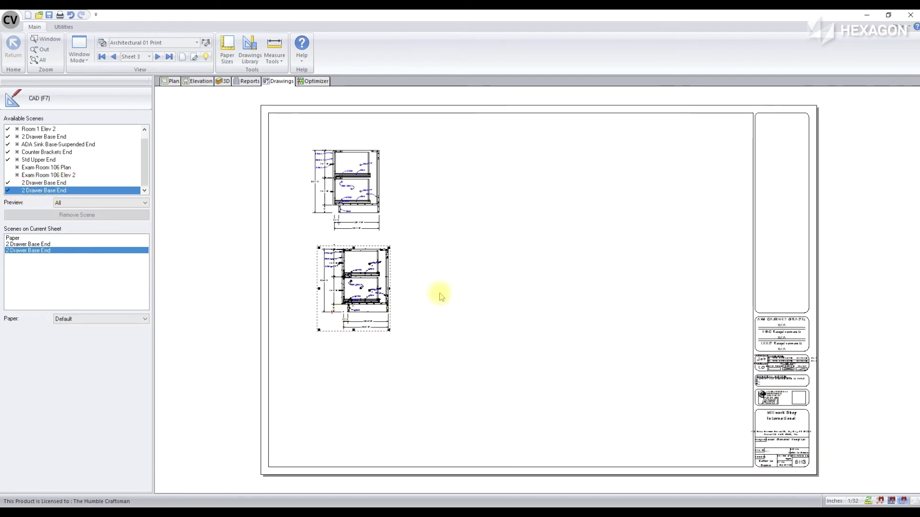
left_click(339, 174)
scroll(318, 143, "up", 2)
scroll(320, 149, "up", 1)
scroll(320, 151, "up", 1)
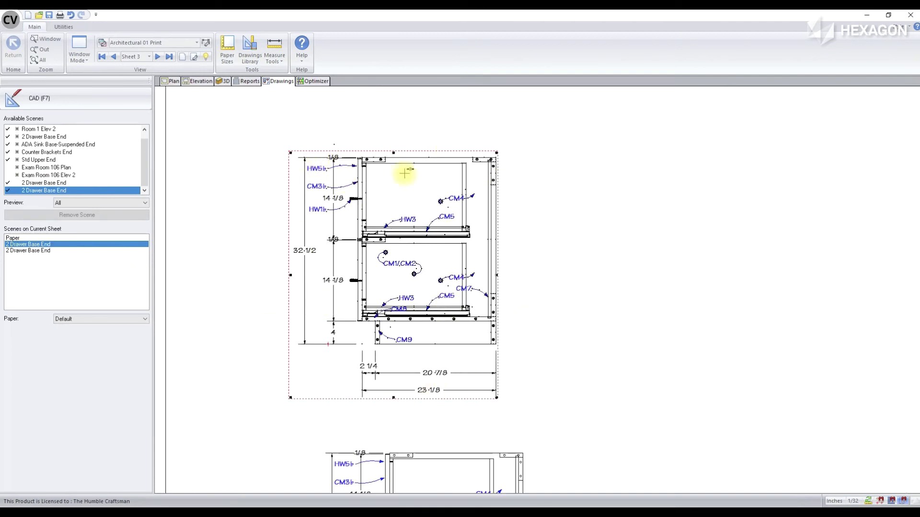
scroll(369, 297, "down", 1)
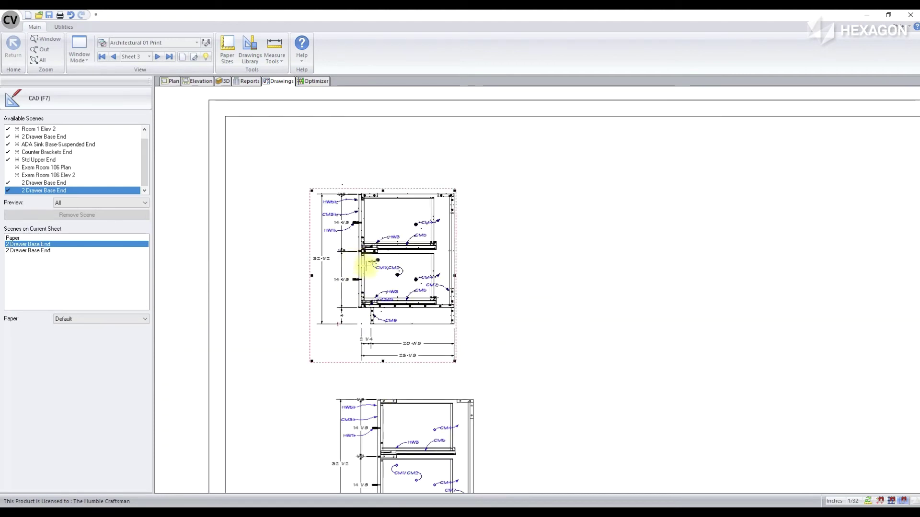
left_click_drag(371, 272, 384, 231)
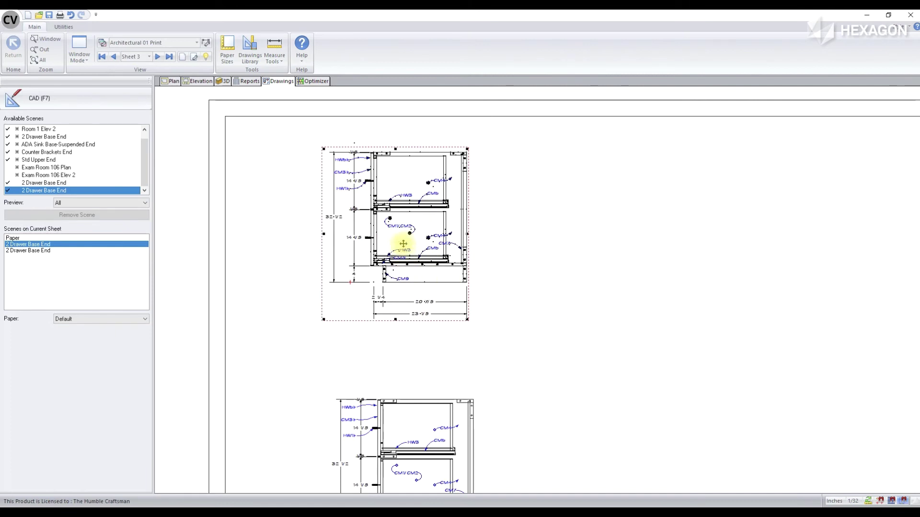
scroll(409, 228, "down", 1)
left_click(484, 311)
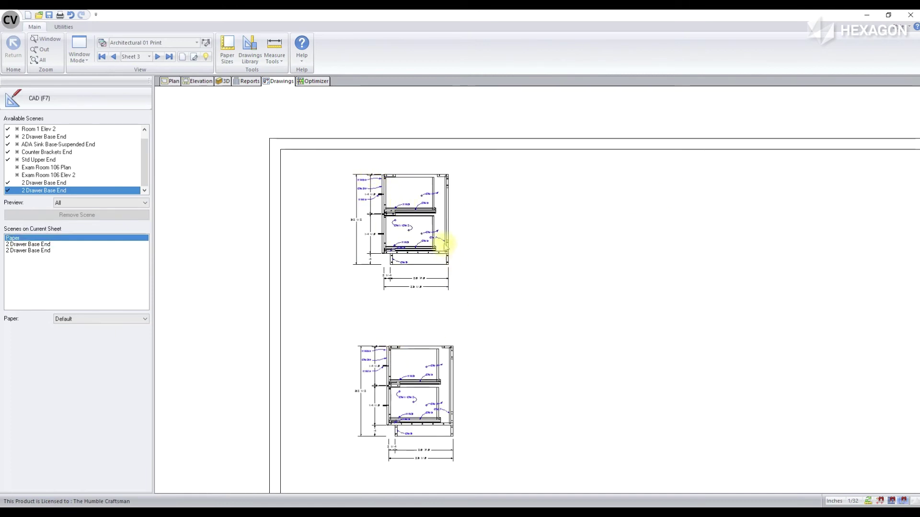
scroll(431, 248, "up", 1)
left_click(406, 404)
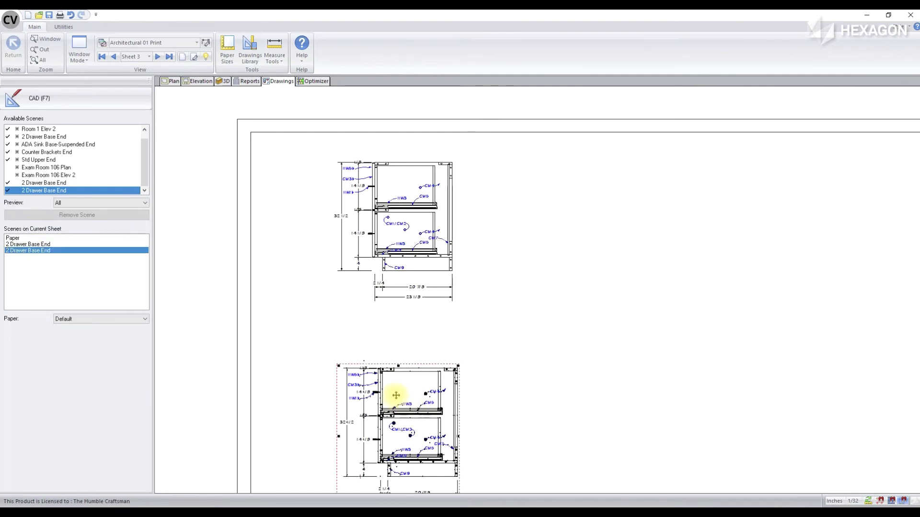
scroll(396, 395, "down", 1)
scroll(379, 482, "up", 2)
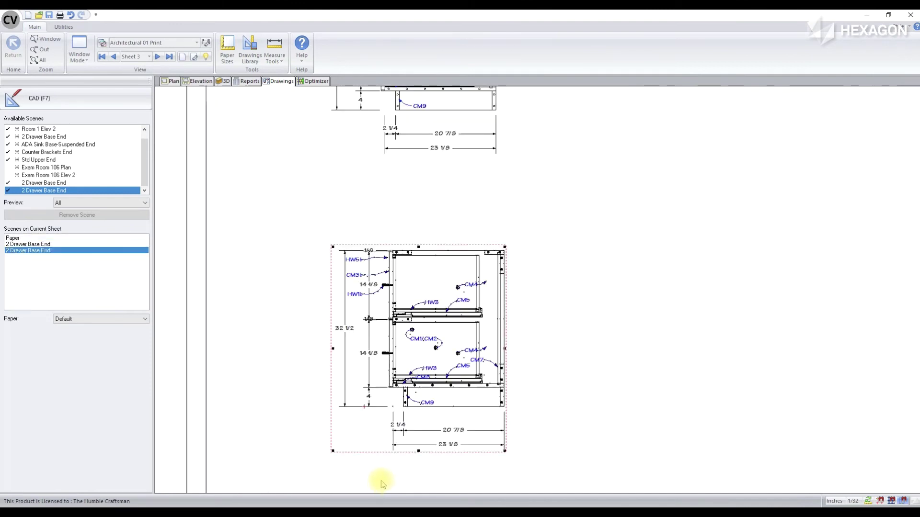
Delete all of the lower scene's existing cabinet drawing in CAD.
left_click(68, 98)
key("ctrl+a")
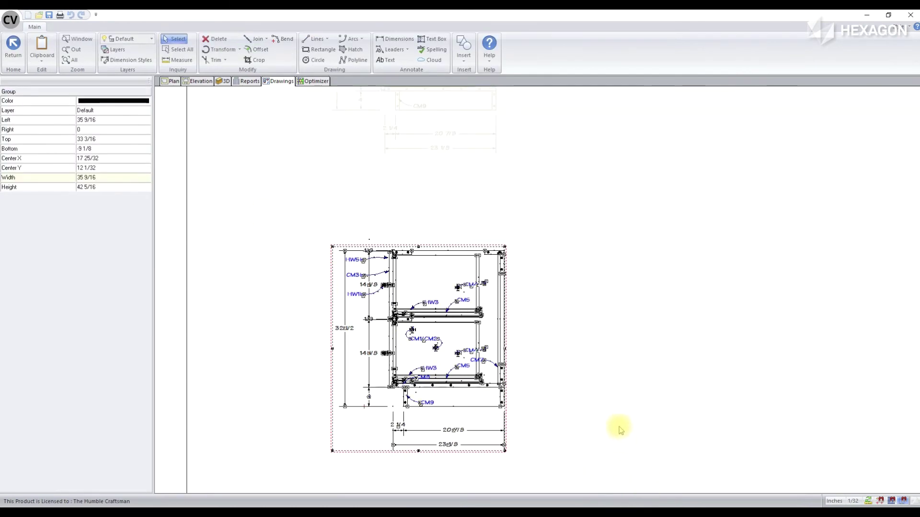
key("Delete")
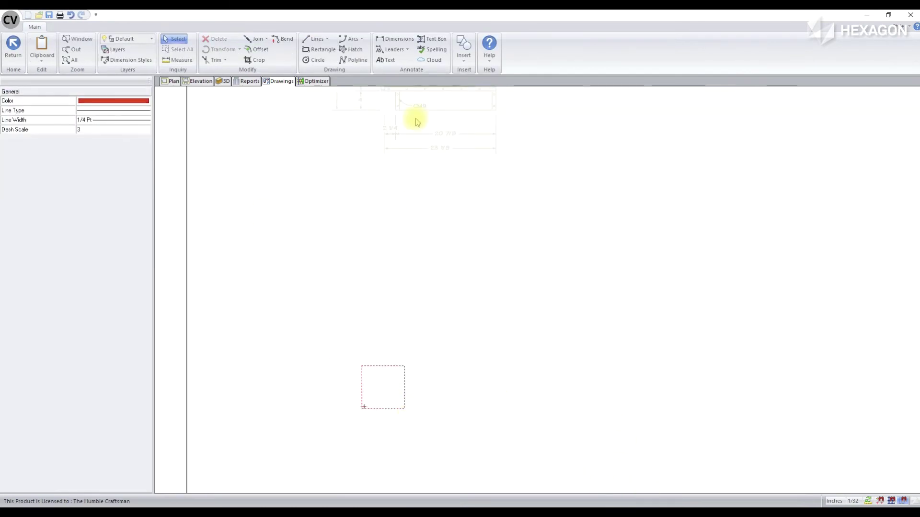
Insert the Legend Table Base Cab Drw n Door symbol into the scene and return to the sheet.
left_click(464, 50)
left_click(468, 77)
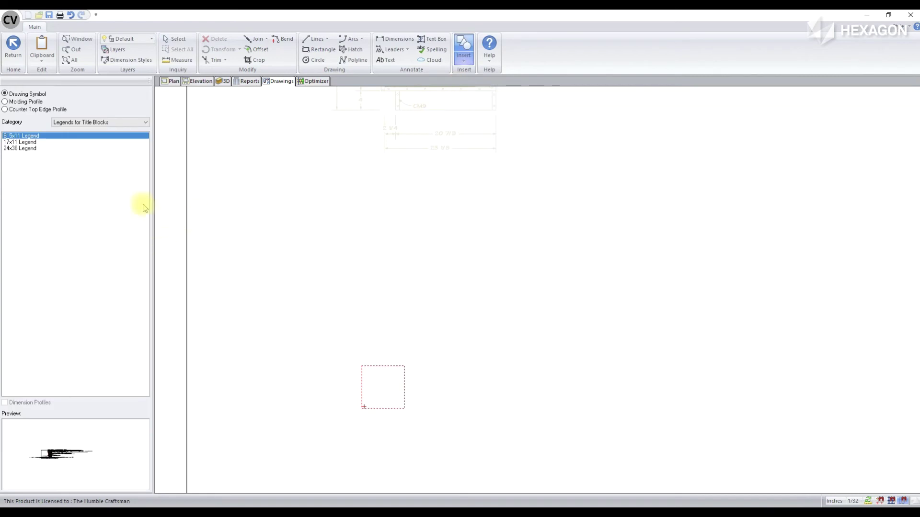
left_click(115, 123)
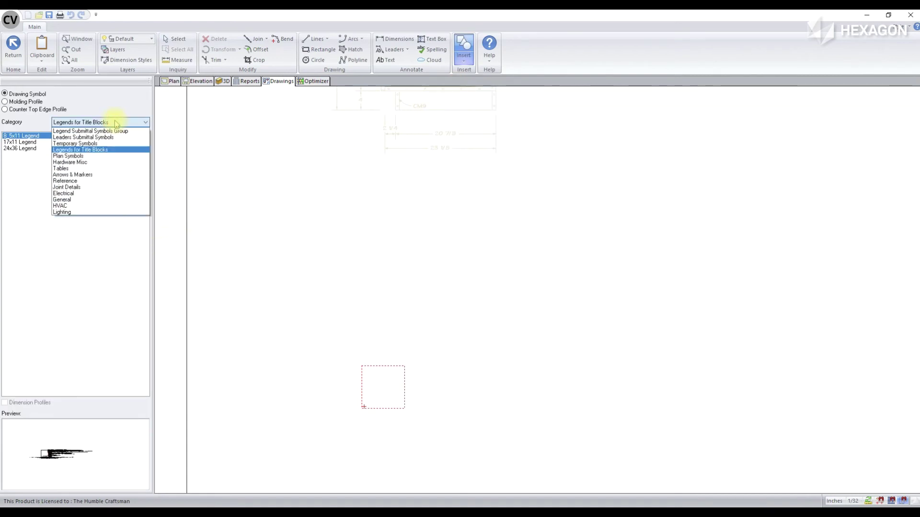
left_click(92, 131)
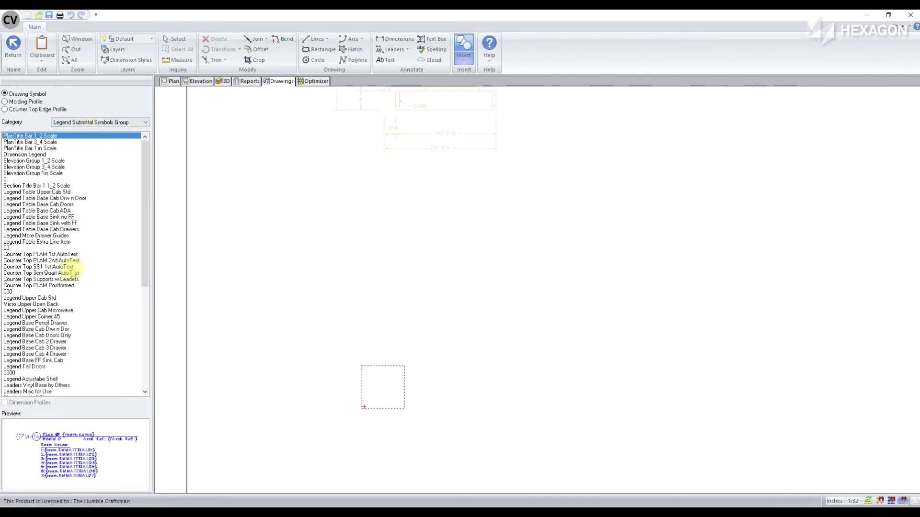
left_click(42, 198)
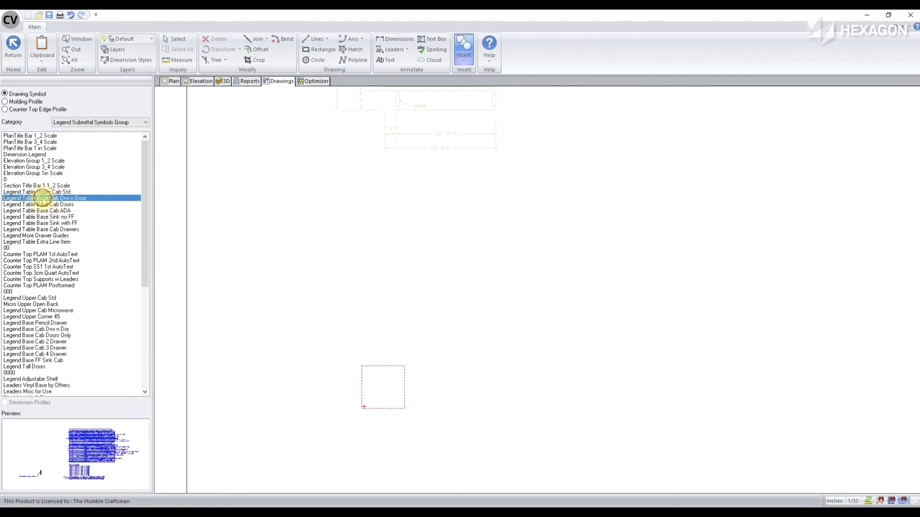
left_click(400, 347)
double_click(466, 247)
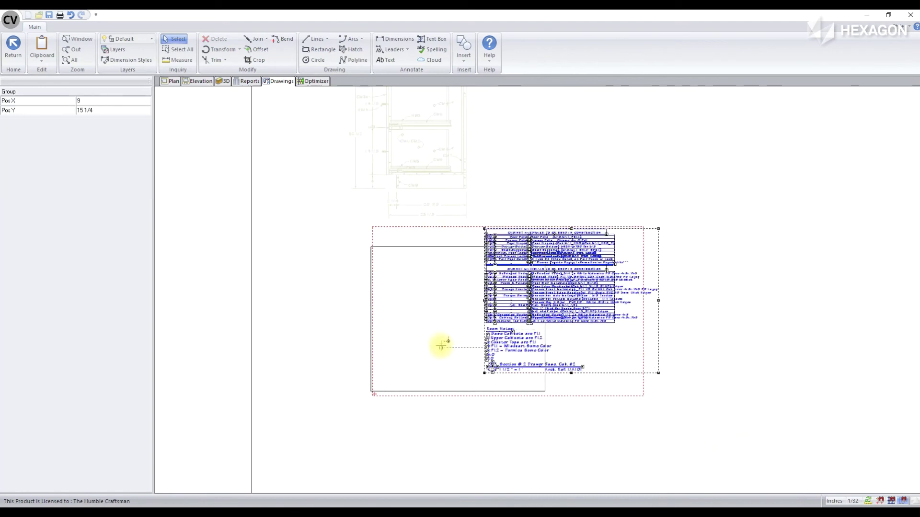
left_click(443, 345)
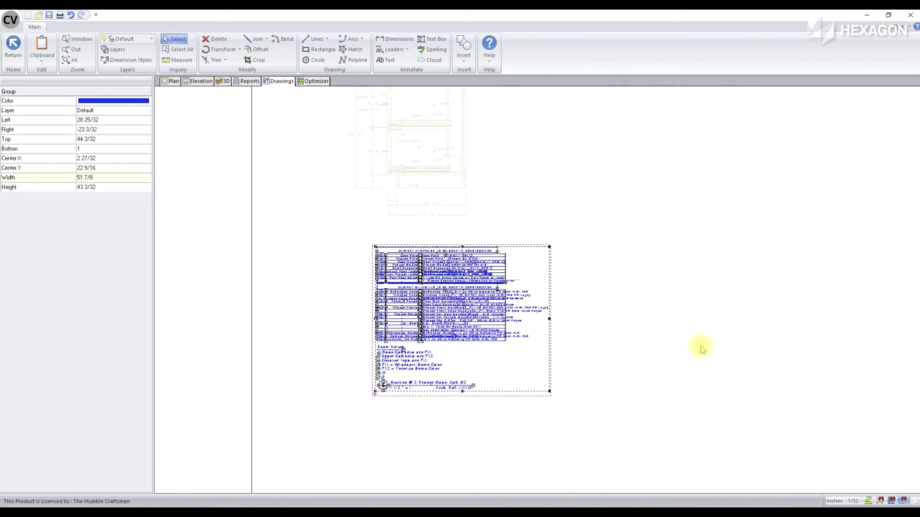
left_click(8, 48)
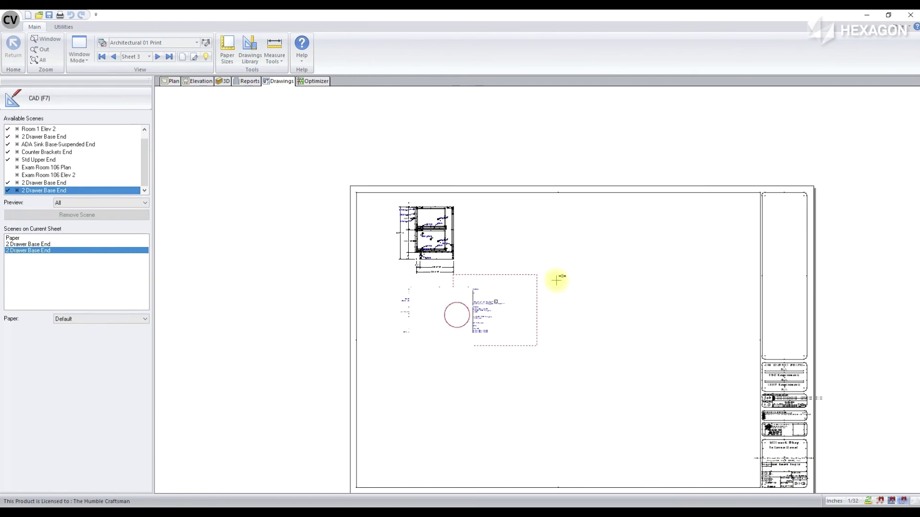
Move the legend scene to the upper right and the cabinet section below it, then check the table.
left_click(708, 222)
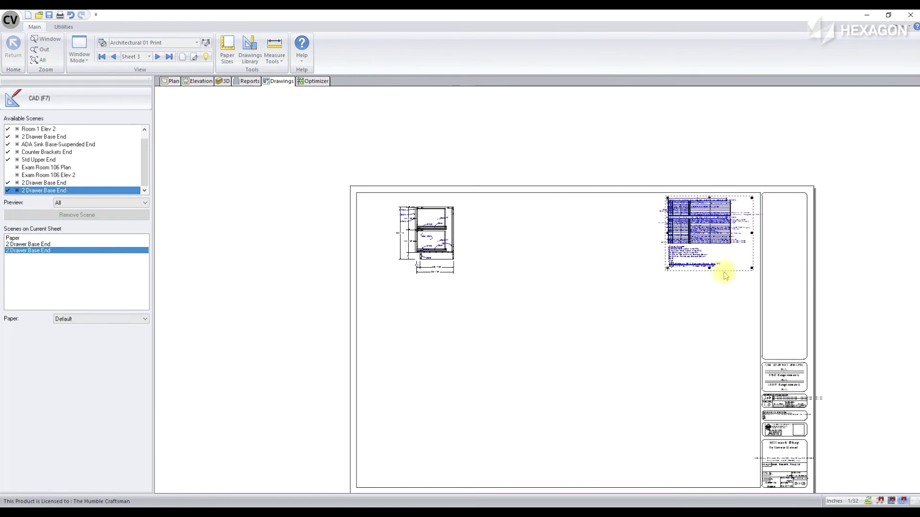
scroll(725, 285, "up", 2)
left_click(642, 195)
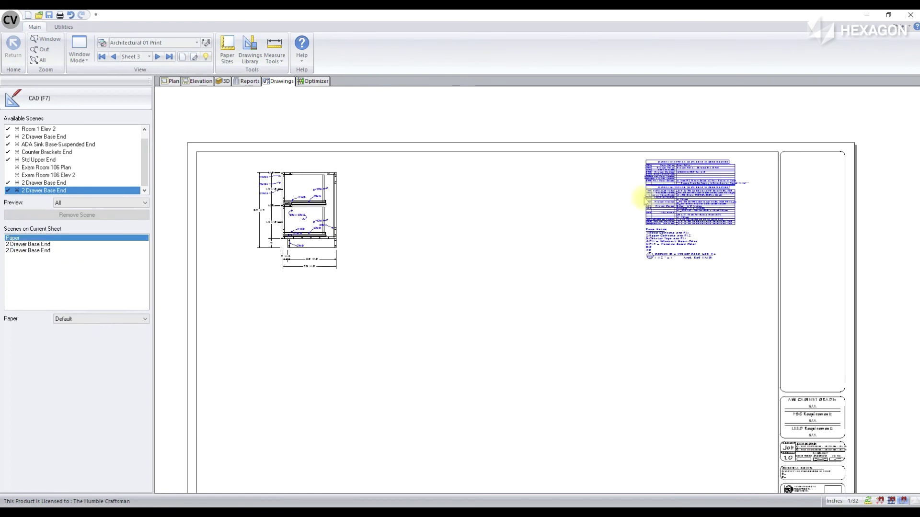
left_click(312, 206)
left_click_drag(313, 206, 718, 372)
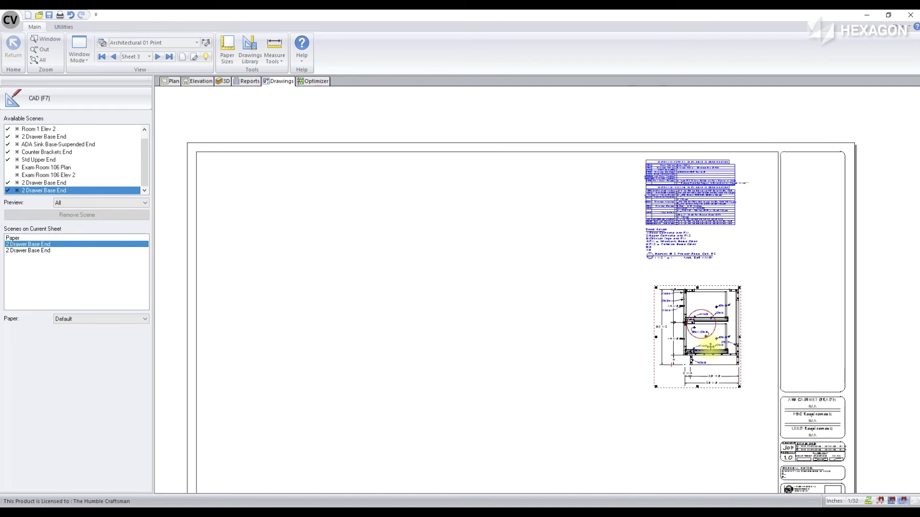
scroll(530, 236, "up", 1)
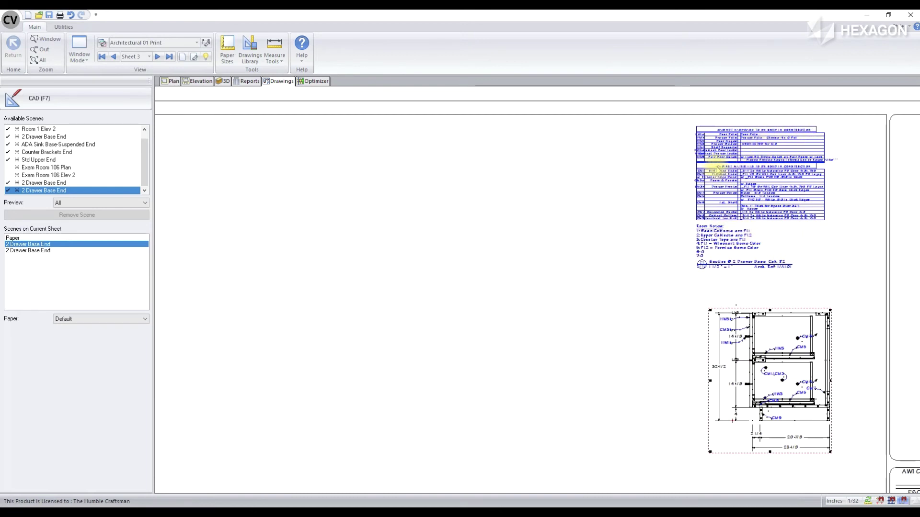
left_click(722, 148)
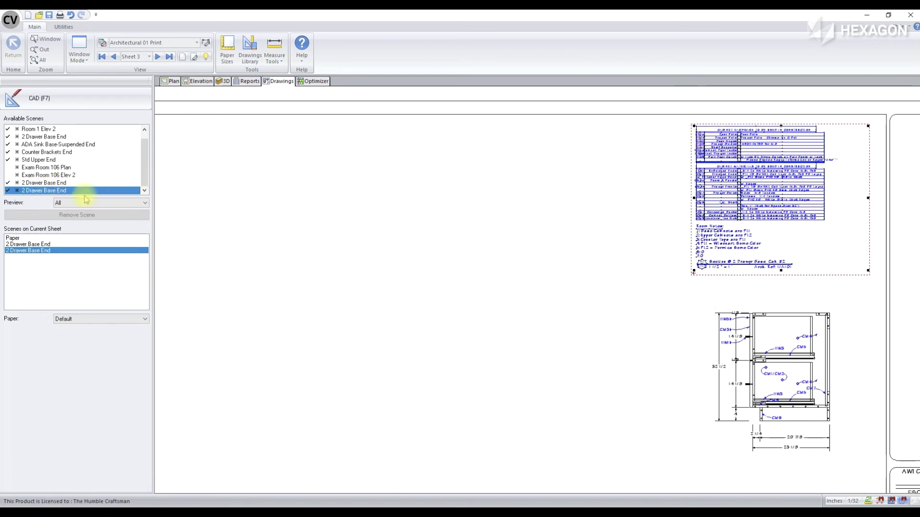
scroll(245, 179, "down", 1)
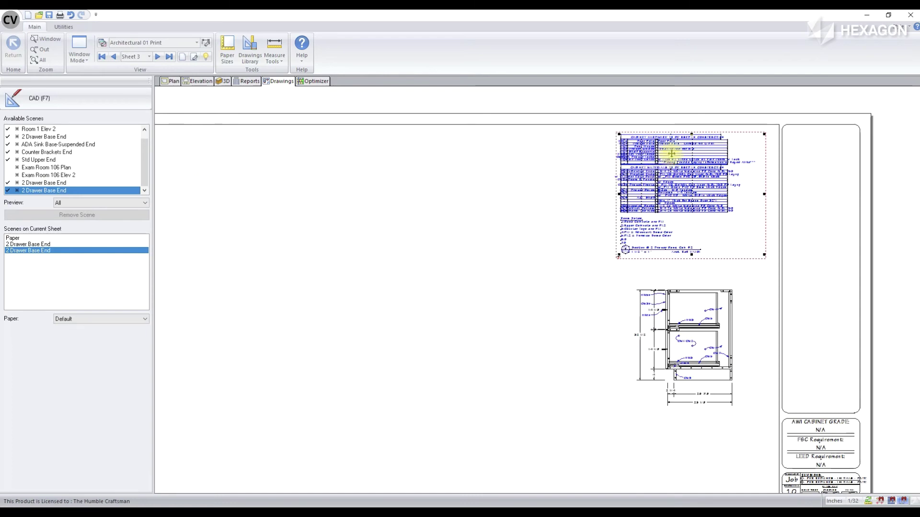
scroll(678, 148, "up", 2)
scroll(687, 148, "up", 1)
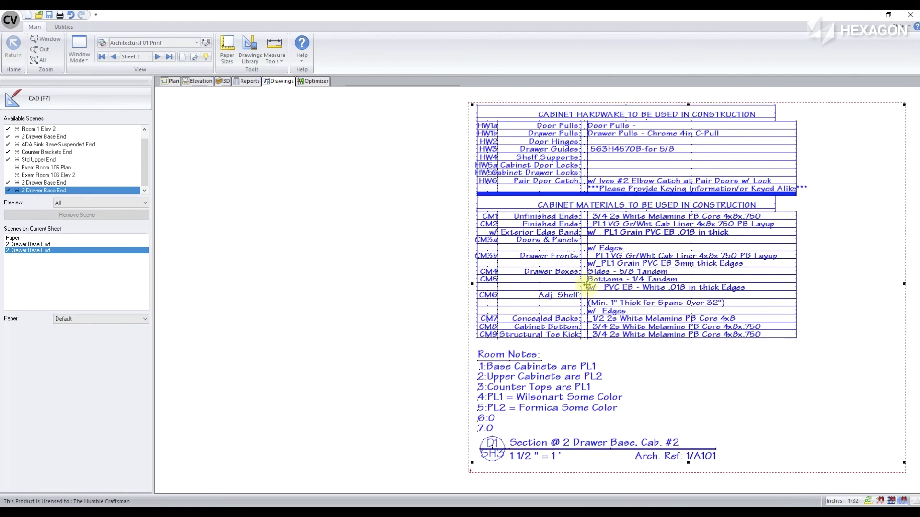
left_click(13, 238)
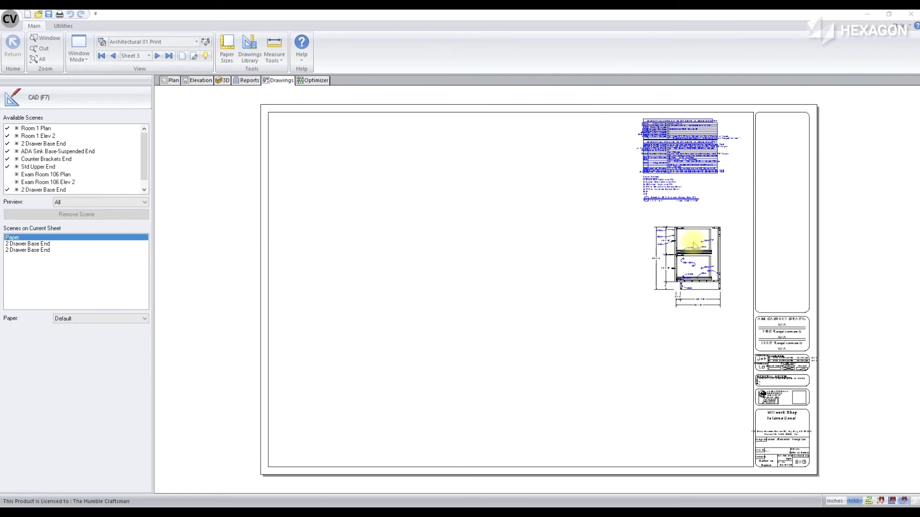
Move the cabinet section to the sheet's left and zoom in on its top-right corner.
left_click(693, 241)
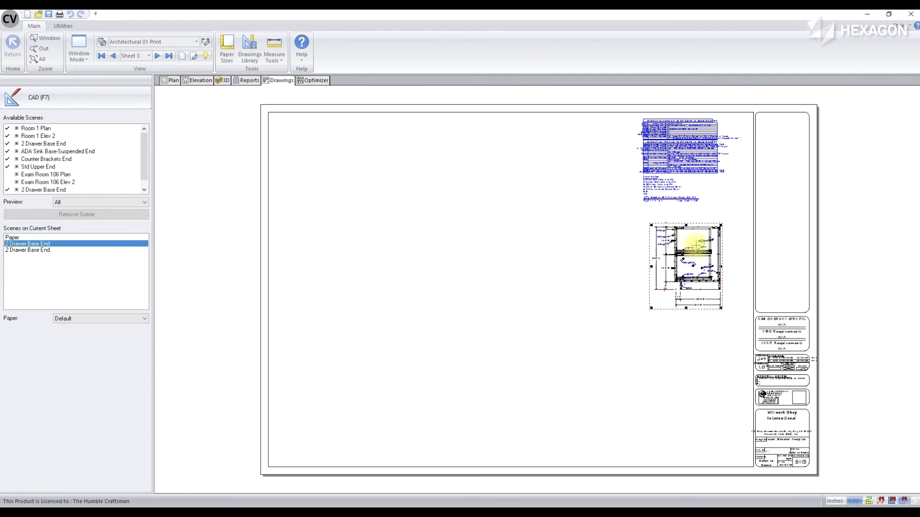
left_click_drag(693, 242, 399, 244)
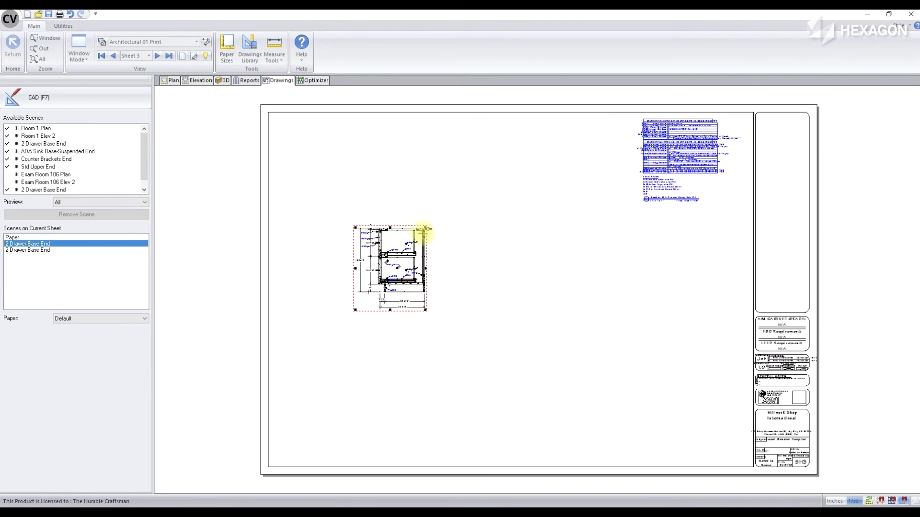
left_click(49, 38)
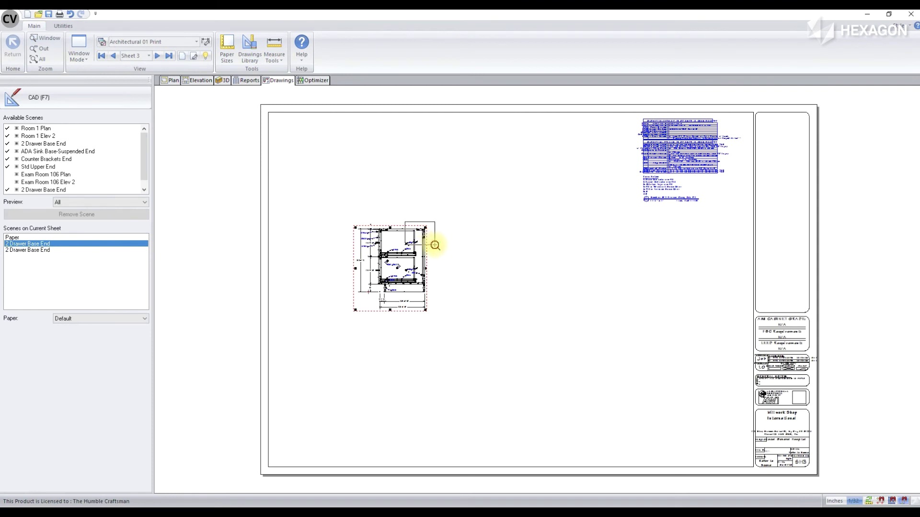
left_click_drag(419, 233, 434, 244)
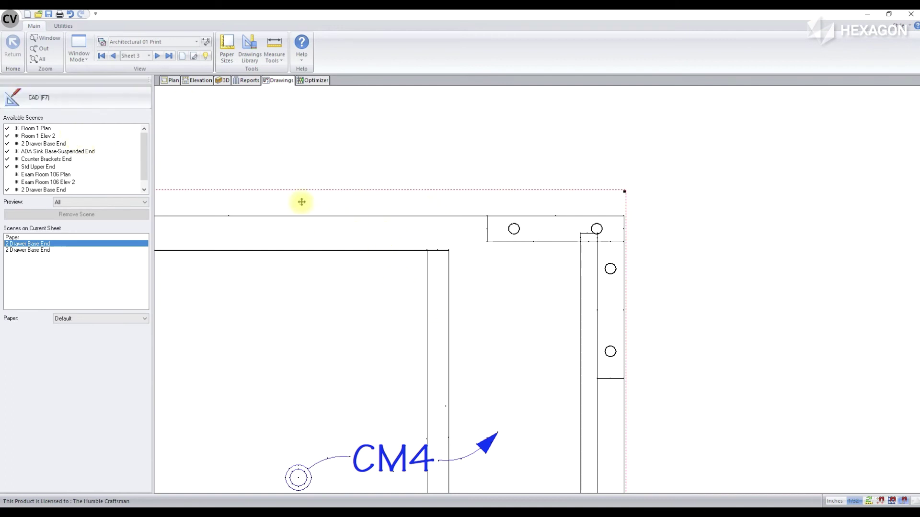
Draw a radius-5 circle centred on the section's top-right corner.
left_click(65, 95)
left_click(316, 59)
left_click(624, 216)
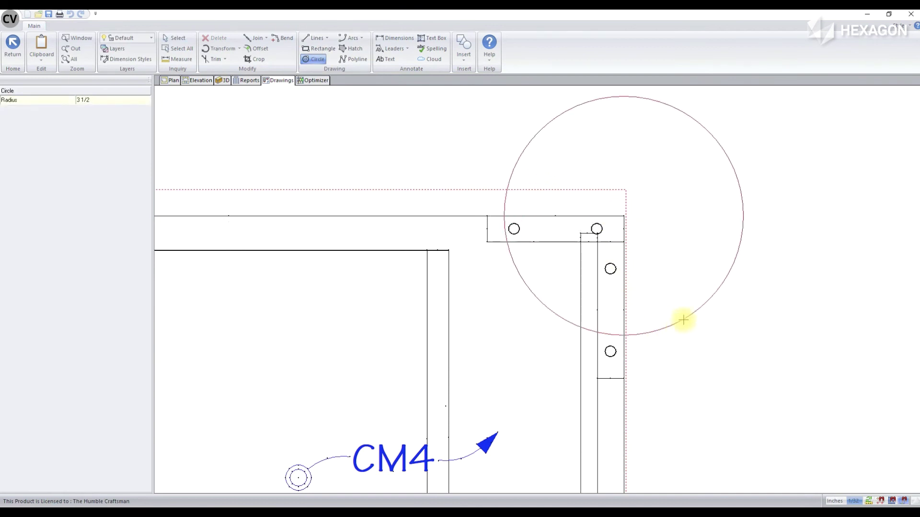
type("5")
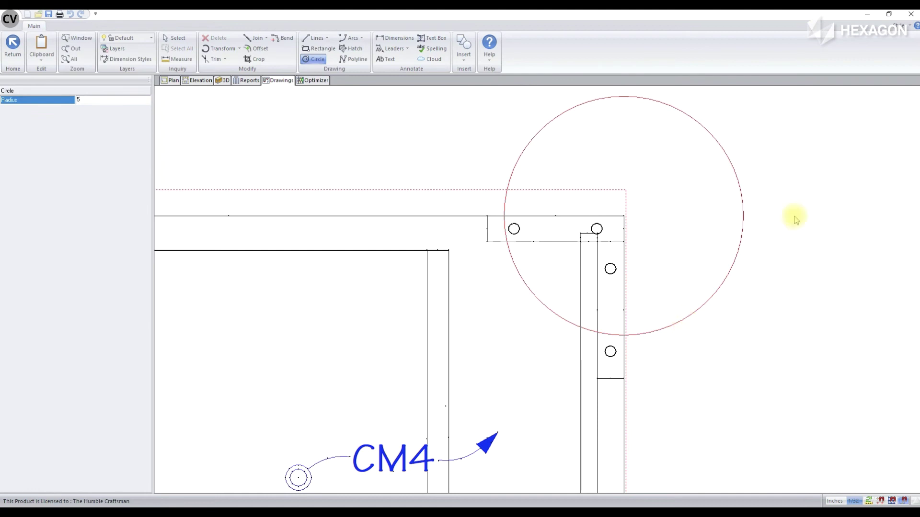
key("Return")
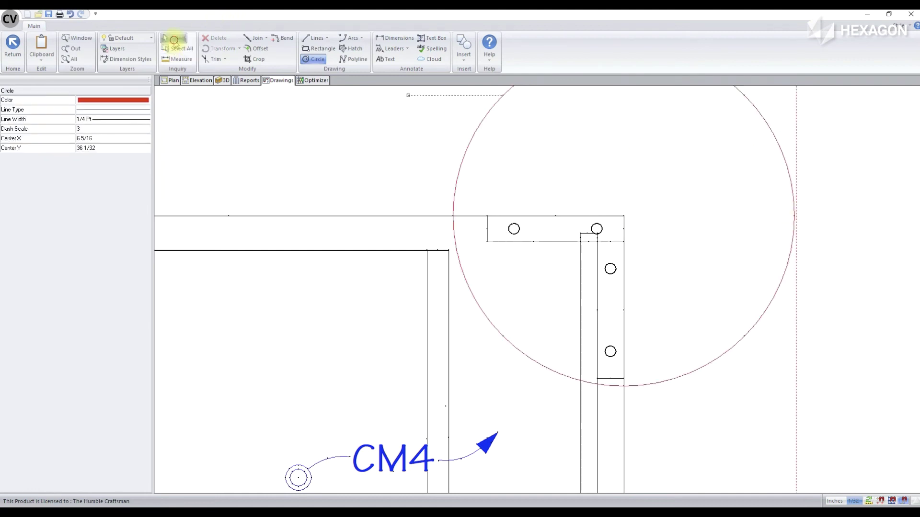
Make the new circle black with a dashed line type.
left_click(176, 38)
left_click(464, 170)
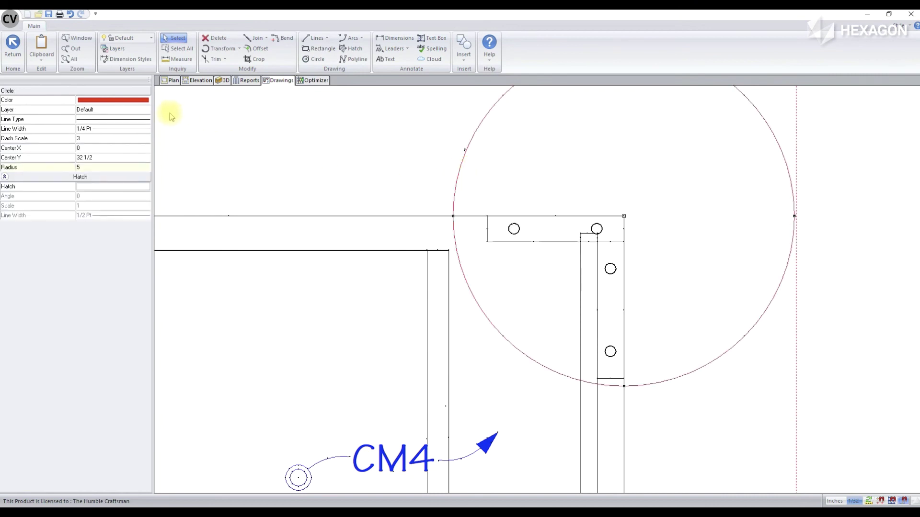
left_click(146, 101)
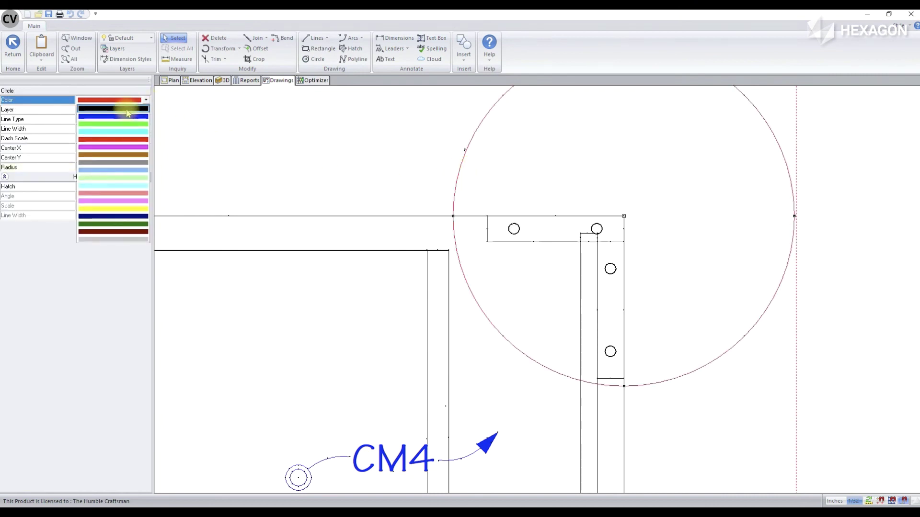
left_click(126, 108)
left_click(125, 121)
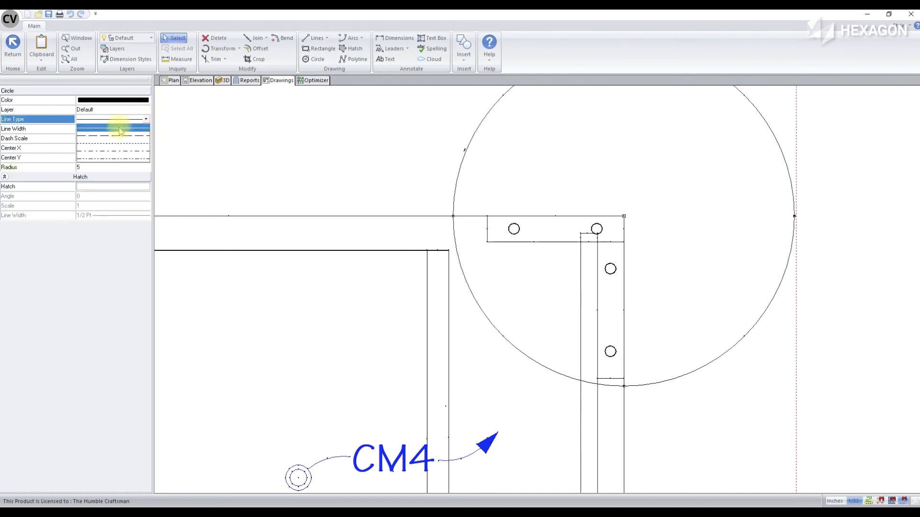
left_click(121, 128)
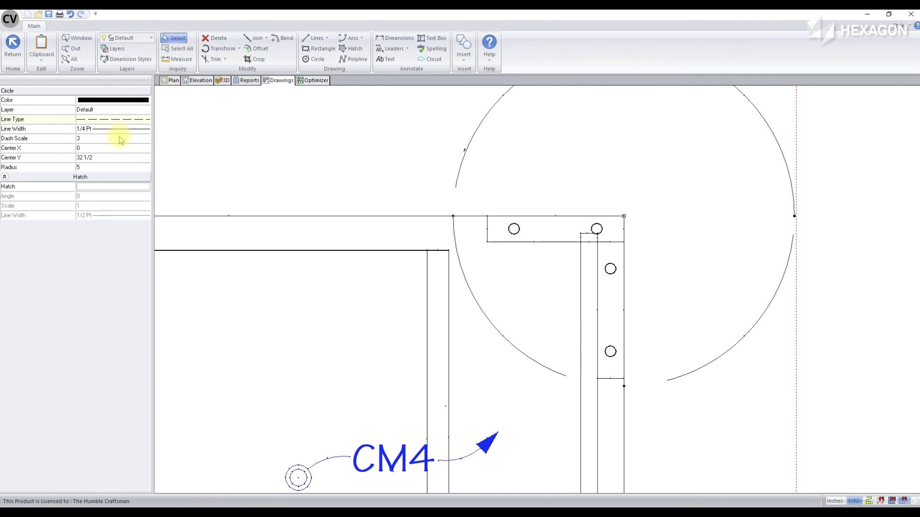
scroll(500, 238, "down", 2)
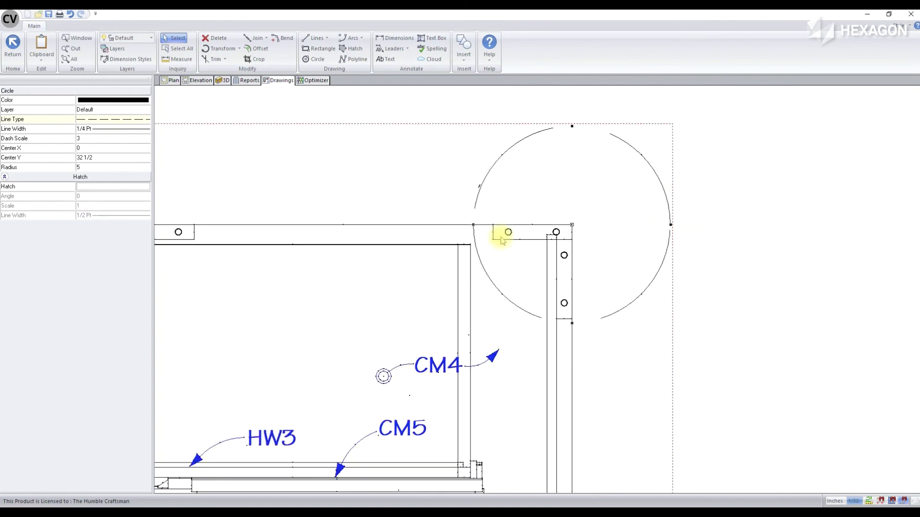
left_click(755, 202)
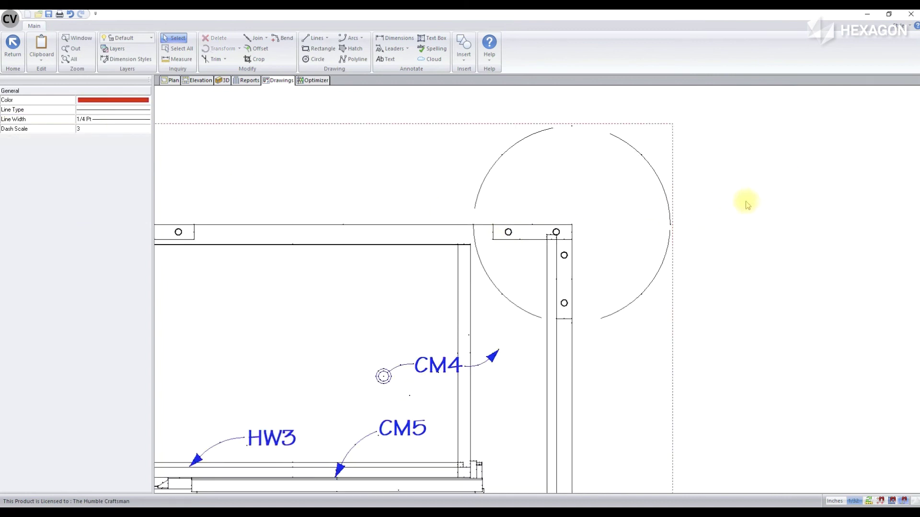
scroll(747, 205, "down", 2)
scroll(718, 169, "down", 2)
scroll(596, 130, "down", 2)
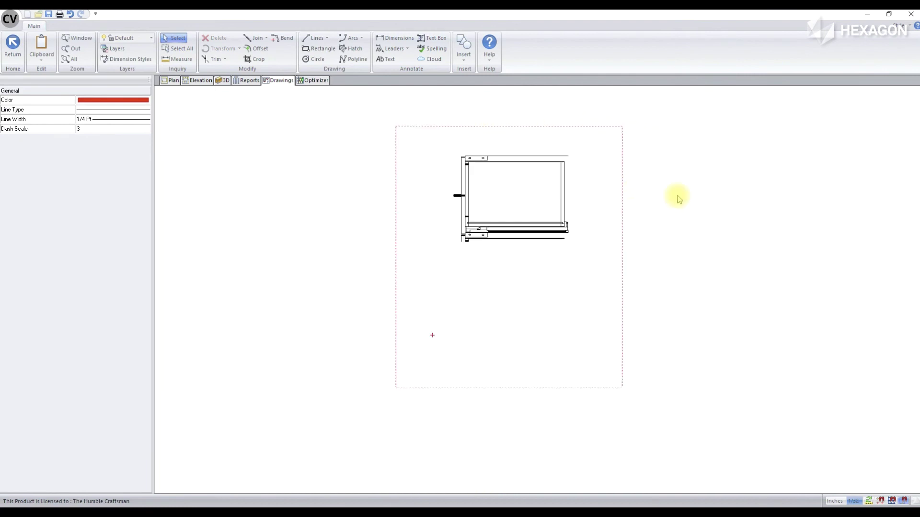
scroll(476, 206, "down", 2)
scroll(452, 195, "down", 2)
Copy the cabinet section scene with Copy Scene and place the copy right of the original.
left_click(13, 45)
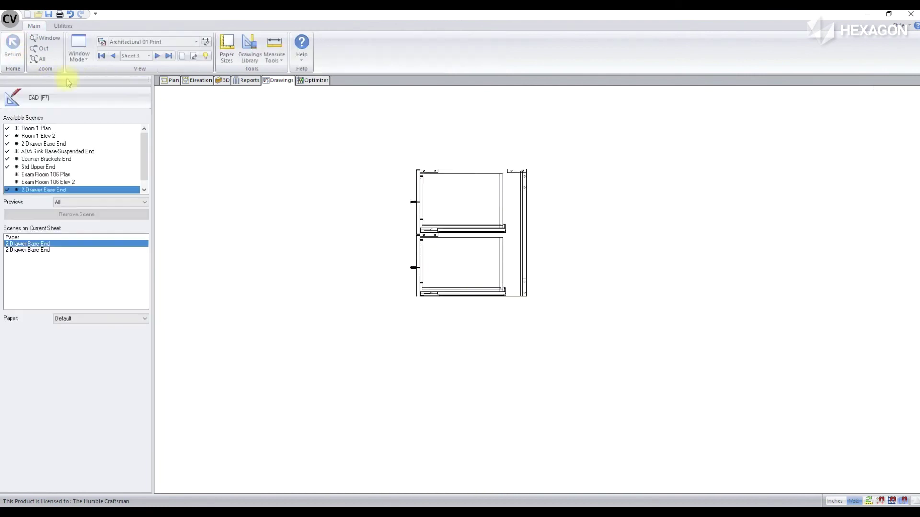
left_click(419, 215)
scroll(427, 214, "down", 2)
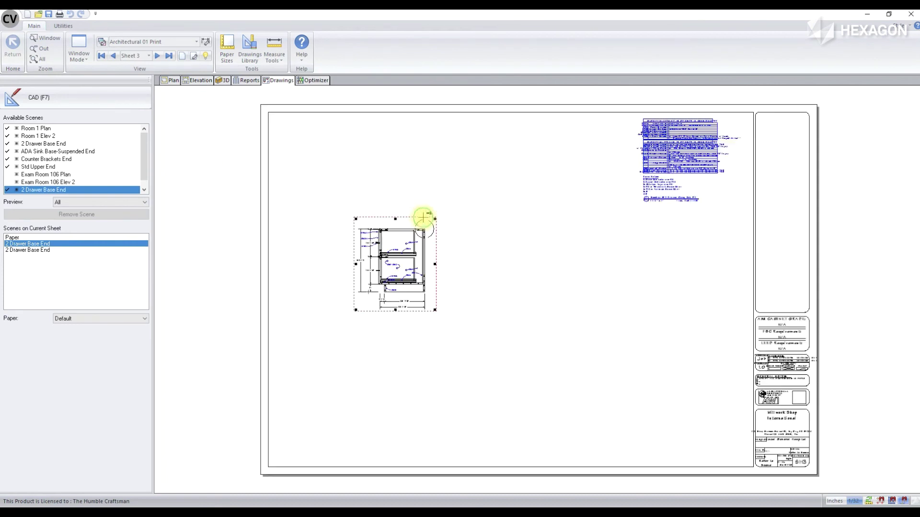
right_click(397, 248)
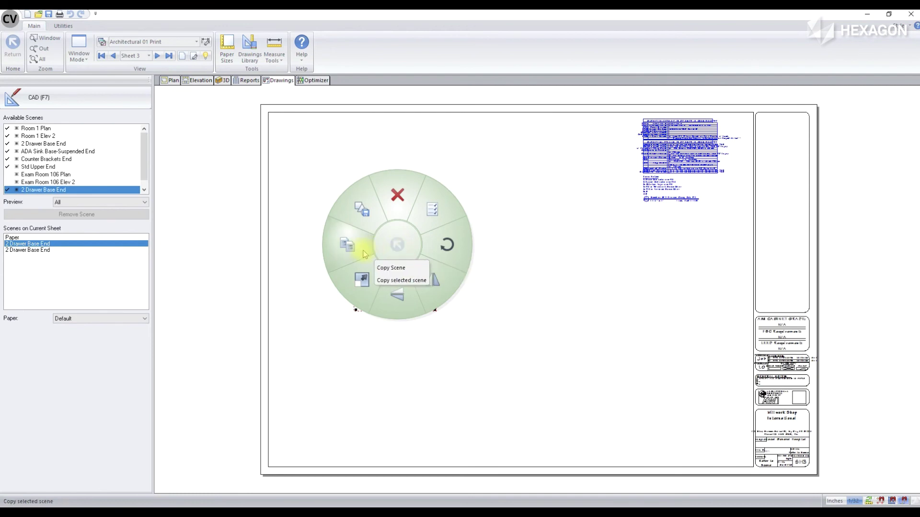
left_click(349, 246)
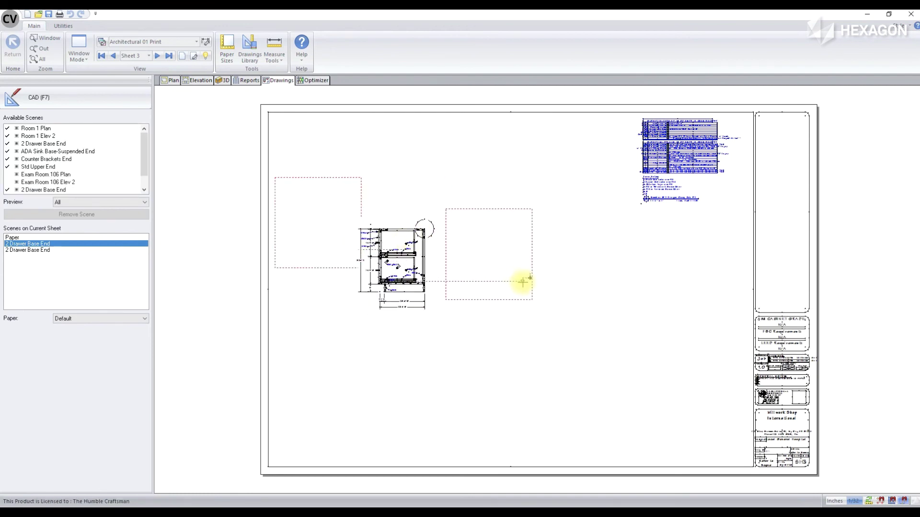
left_click(529, 280)
left_click(571, 274)
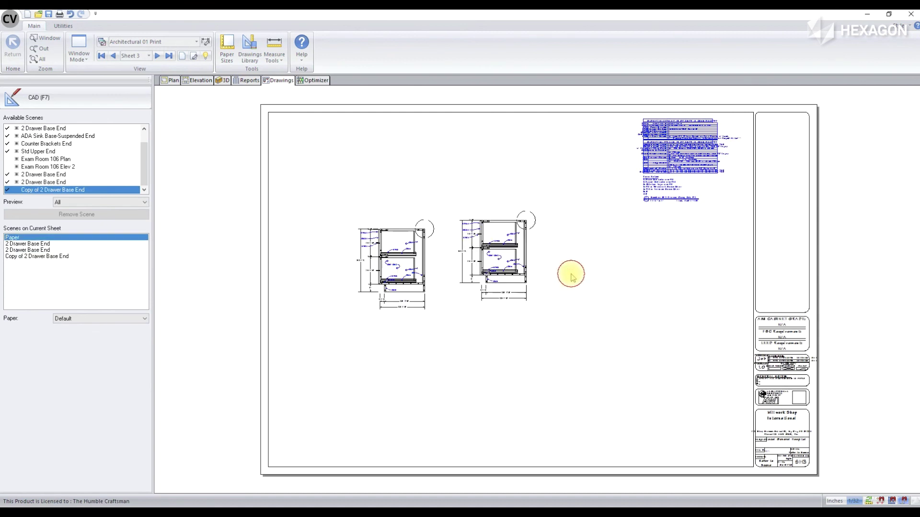
scroll(528, 223, "up", 3)
scroll(526, 223, "up", 2)
scroll(526, 222, "down", 2)
left_click(474, 227)
Enter DETAILS OF CAB as the copied scene's name in Scene Properties.
right_click(469, 229)
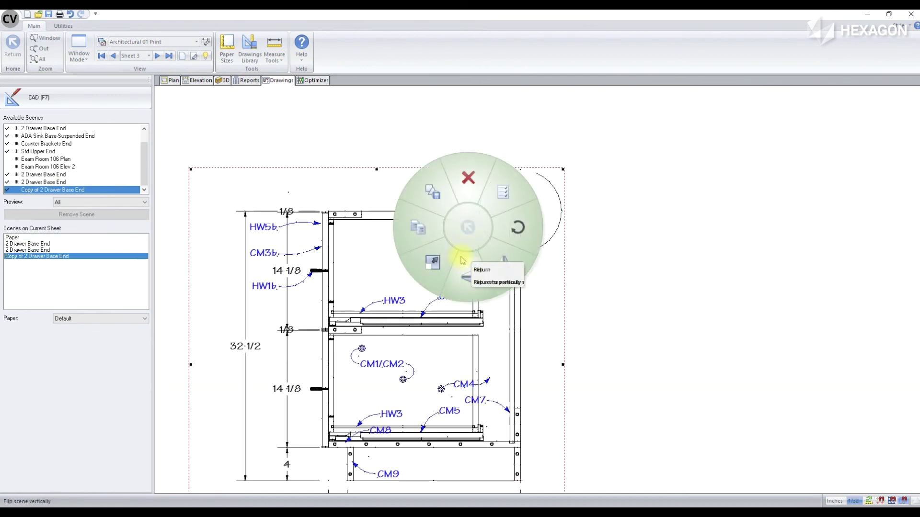
left_click(502, 191)
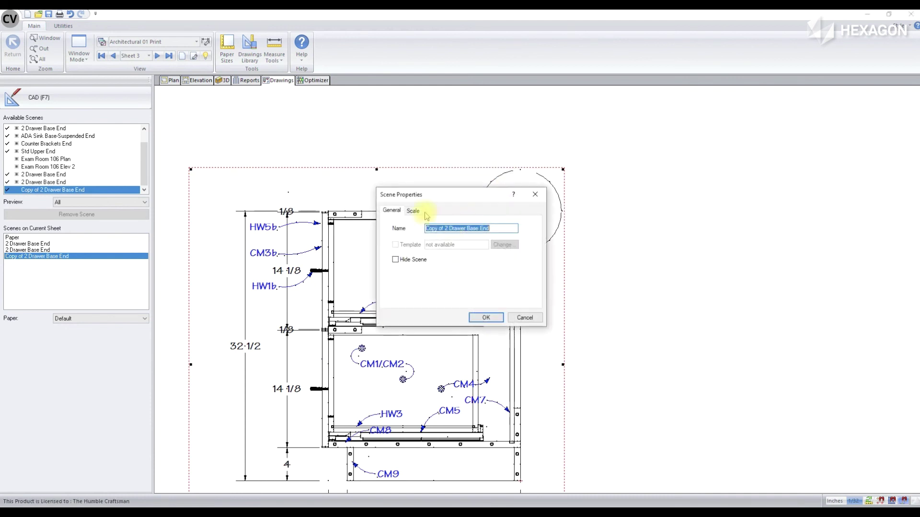
type("DETAILS OF CAB")
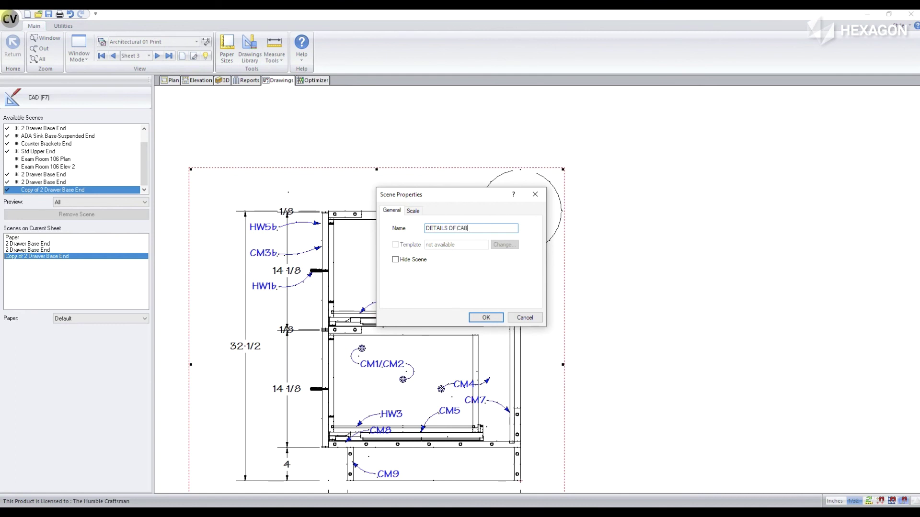
key("Return")
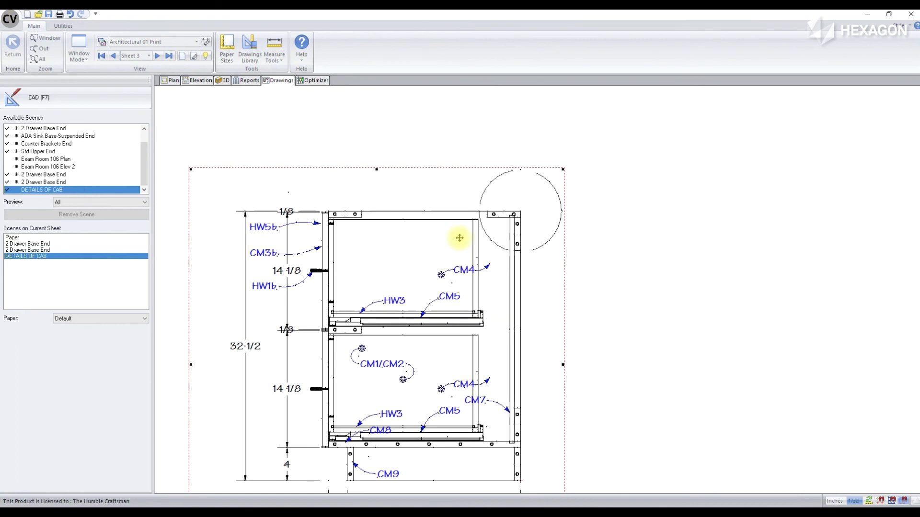
scroll(449, 178, "down", 2)
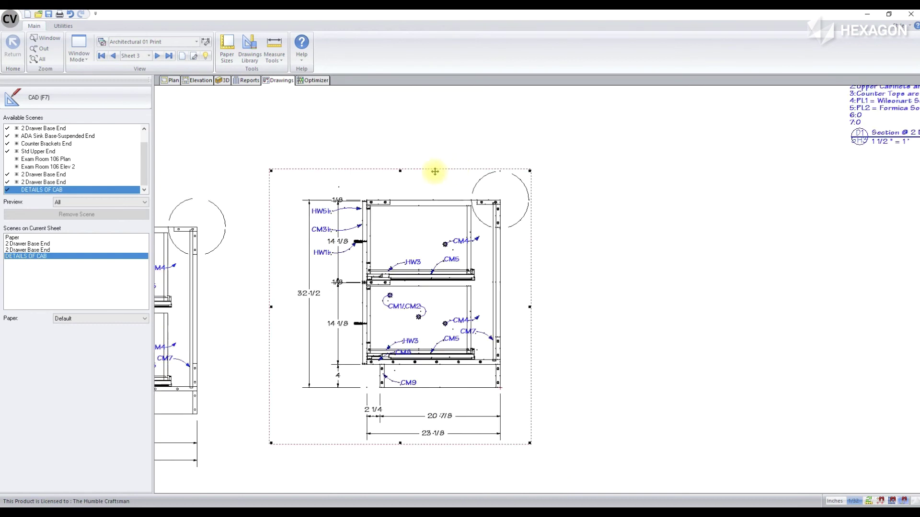
Apply a Circle crop with Inside area around the top-right corner of DETAILS OF CAB.
left_click(72, 105)
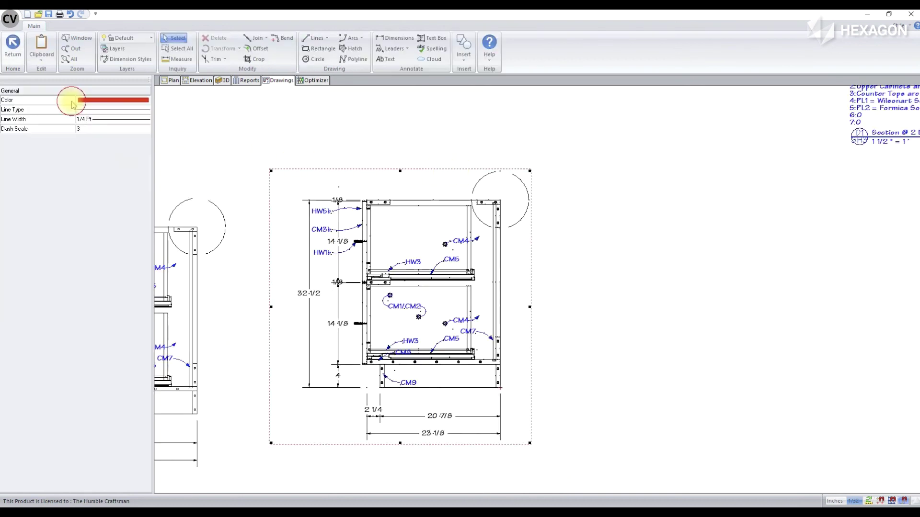
left_click(255, 59)
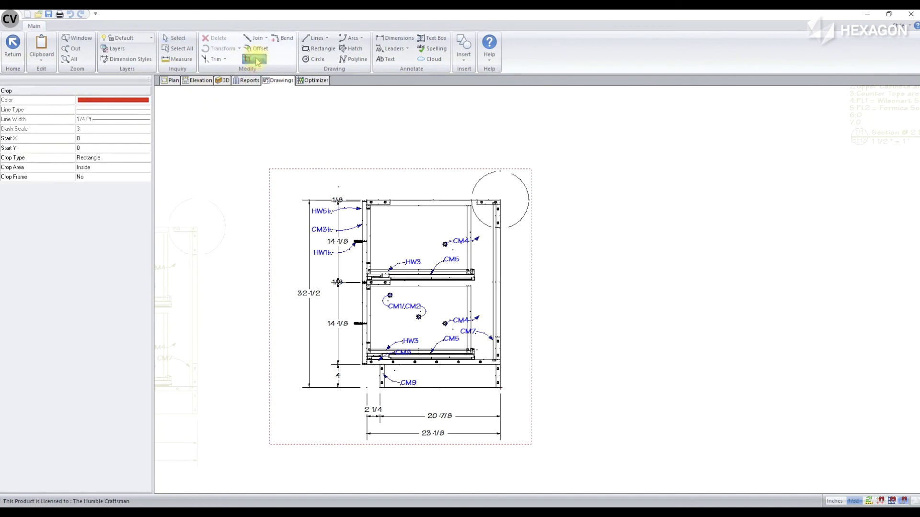
left_click(140, 158)
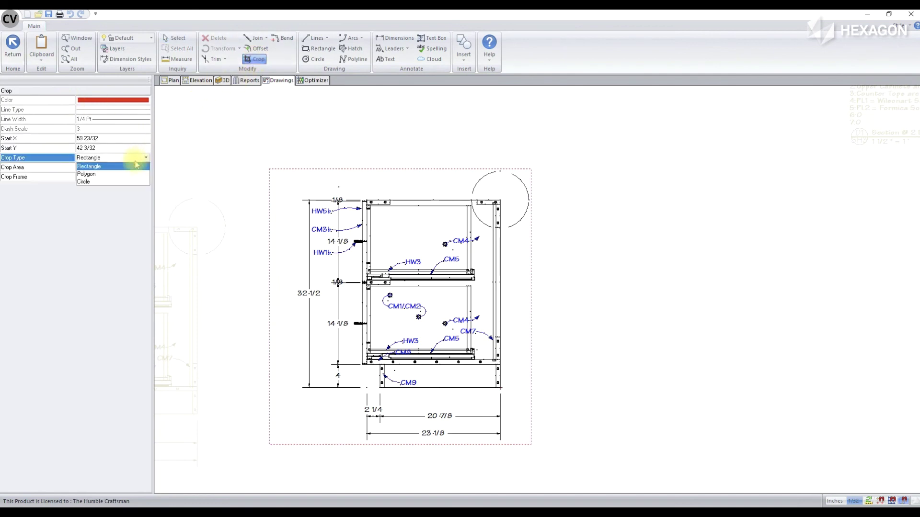
left_click(97, 181)
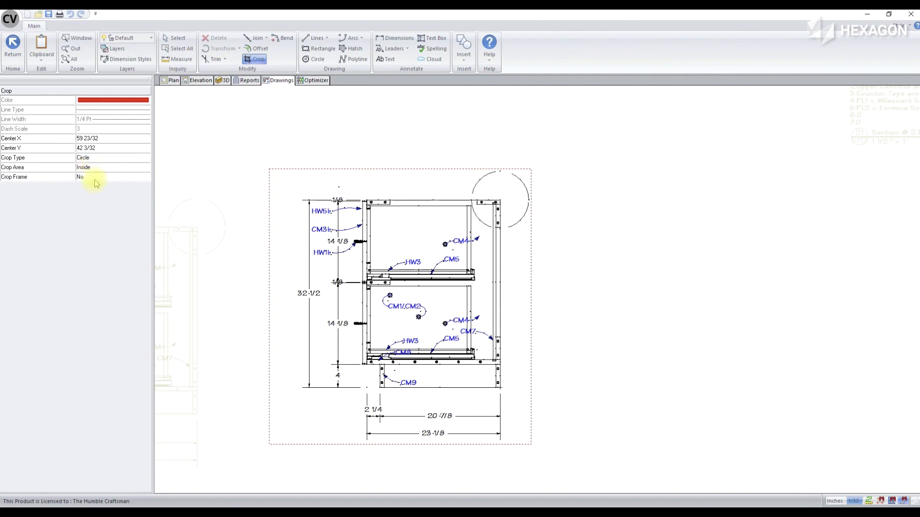
left_click(503, 190)
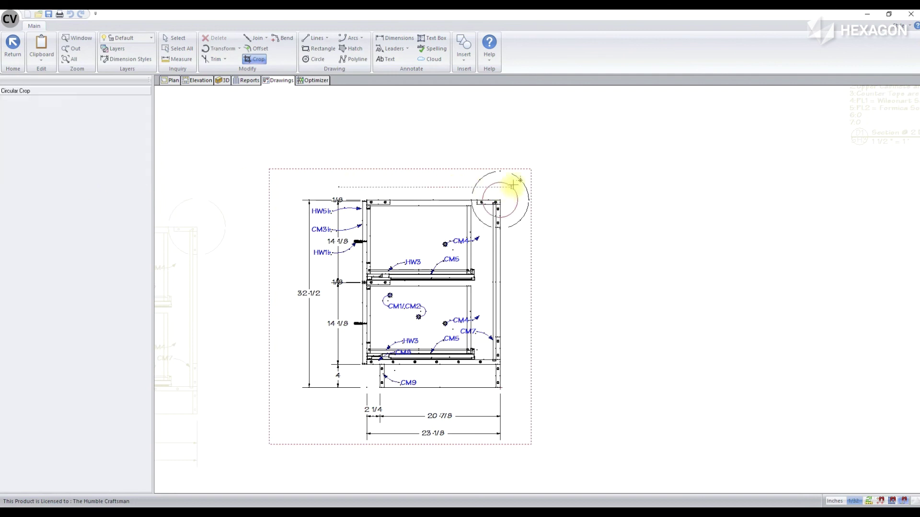
left_click(515, 180)
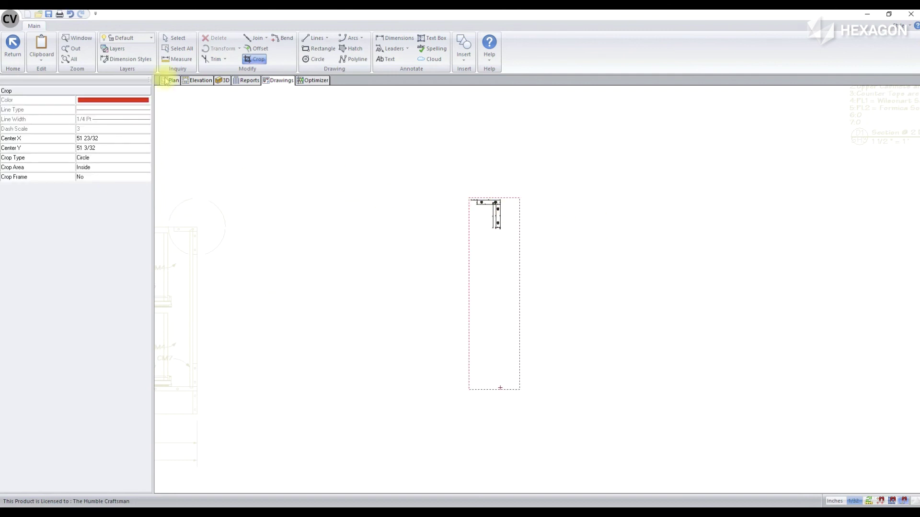
left_click(175, 41)
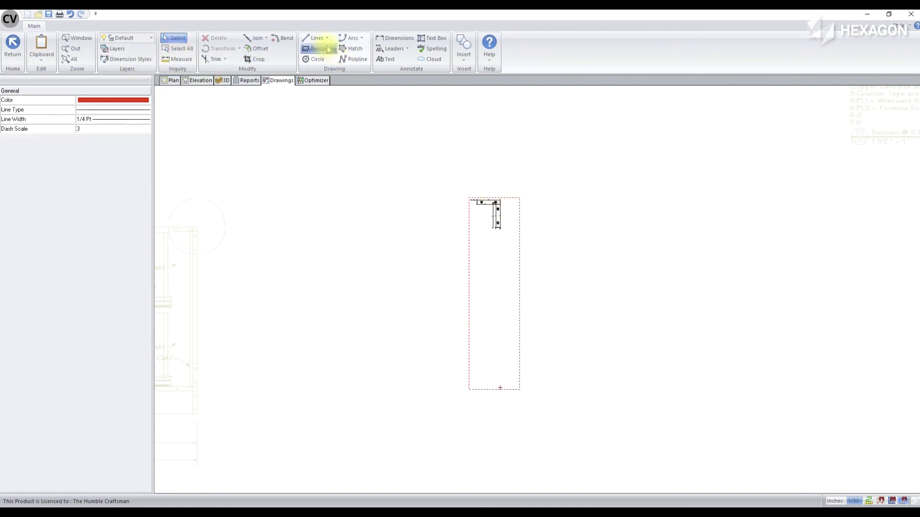
Draw a dashed radius-5 circle around the cropped corner detail.
left_click(315, 58)
scroll(507, 199, "up", 3)
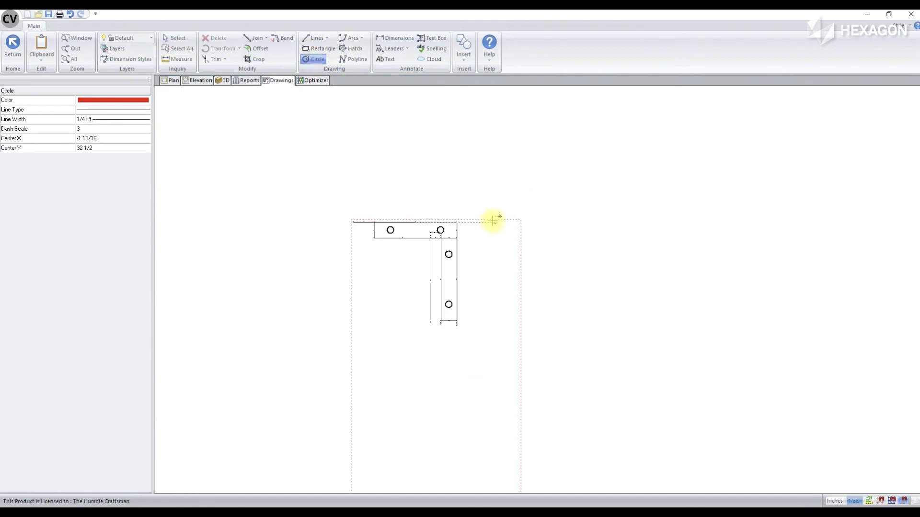
left_click(460, 225)
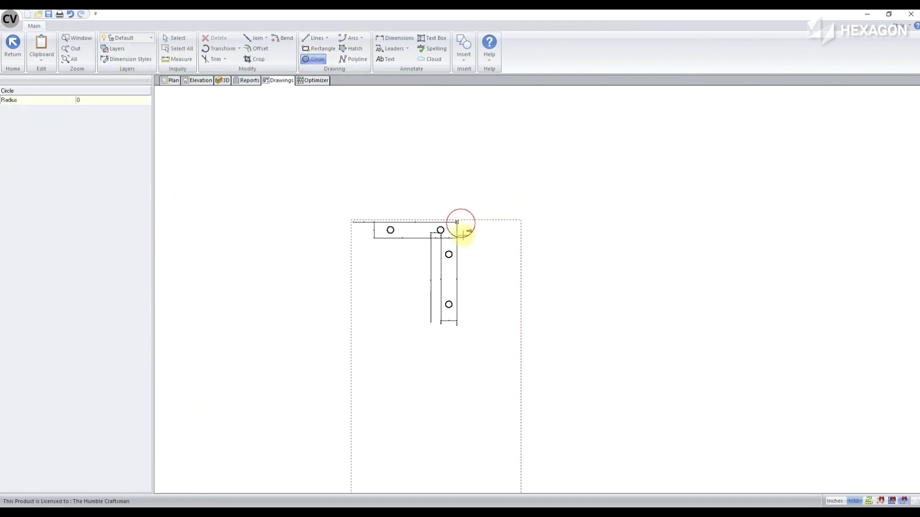
left_click(454, 325)
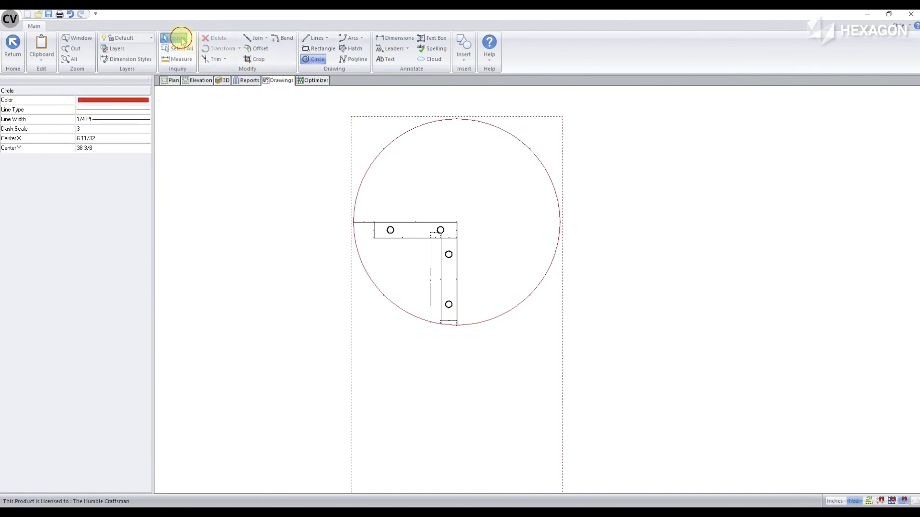
left_click(177, 39)
left_click(372, 158)
left_click(118, 116)
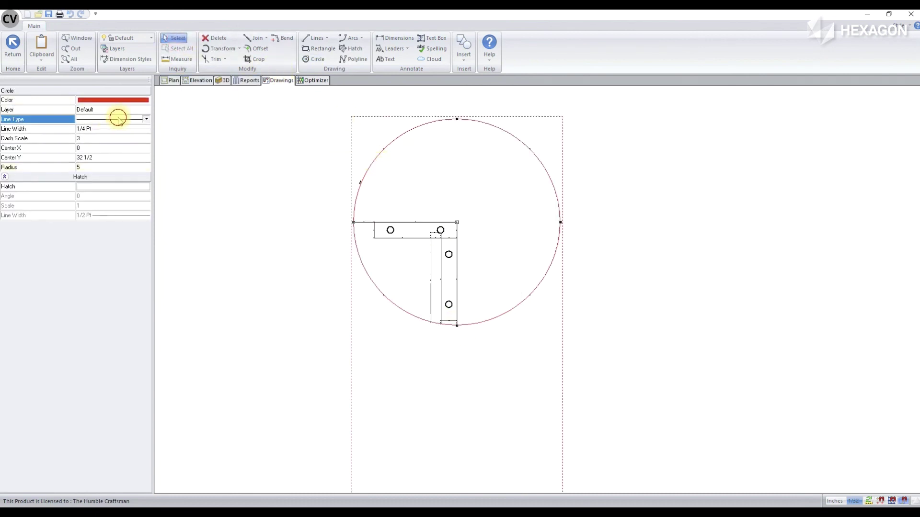
left_click(110, 137)
left_click(271, 153)
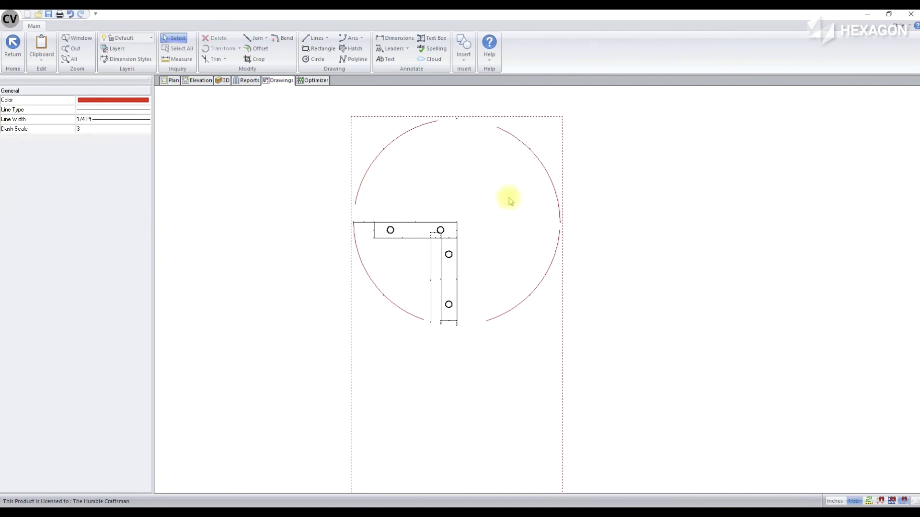
scroll(575, 211, "down", 2)
scroll(611, 212, "down", 2)
scroll(546, 195, "down", 1)
Drag the detail group down and to the right, then return to Sheet 3.
left_click(511, 182)
left_click(544, 208)
left_click_drag(544, 207, 581, 367)
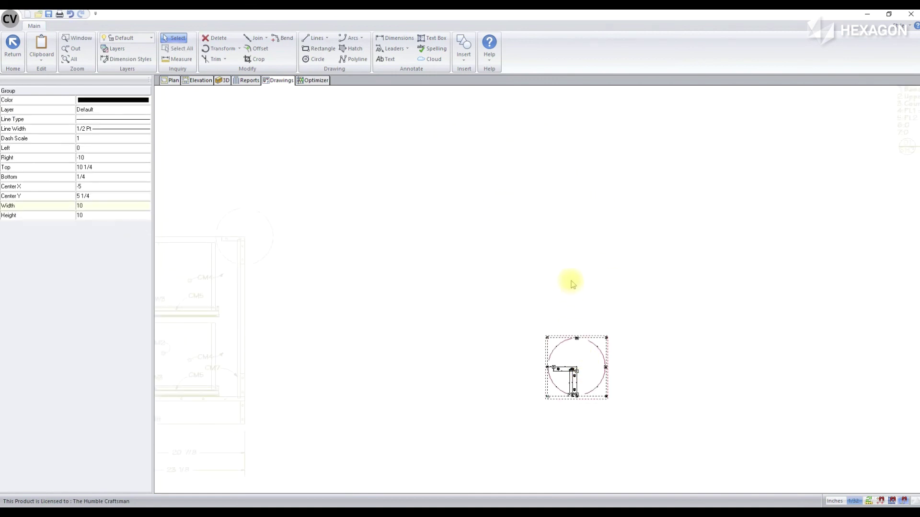
scroll(579, 275, "down", 2)
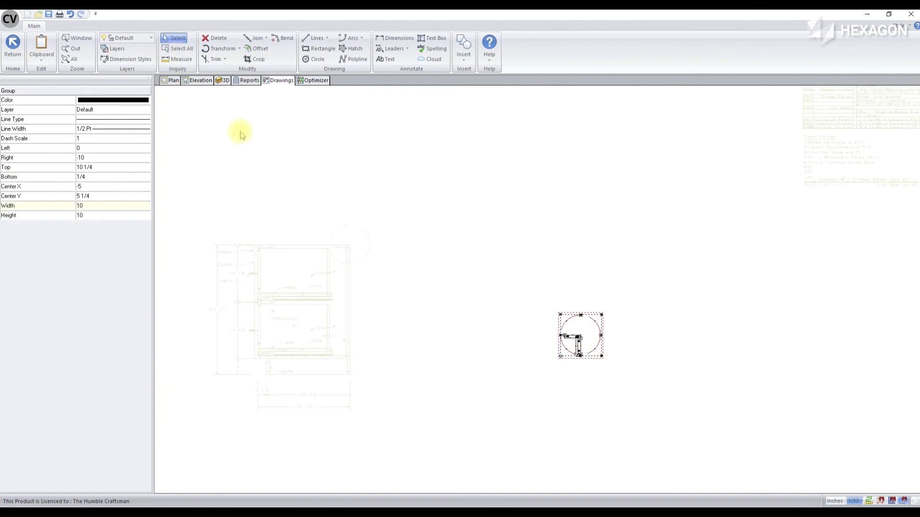
left_click(13, 47)
Rescale the DETAILS OF CAB scene to 1 1/2" = 1' and select it.
right_click(575, 335)
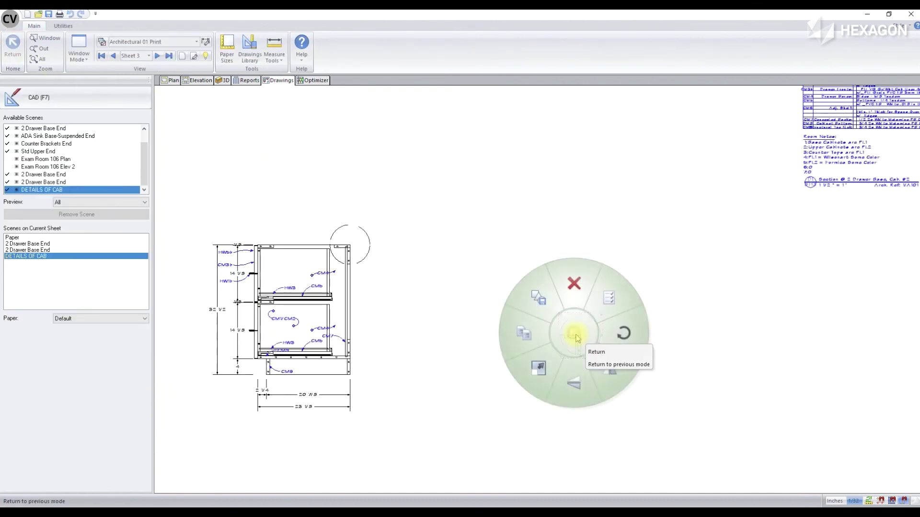
left_click(544, 364)
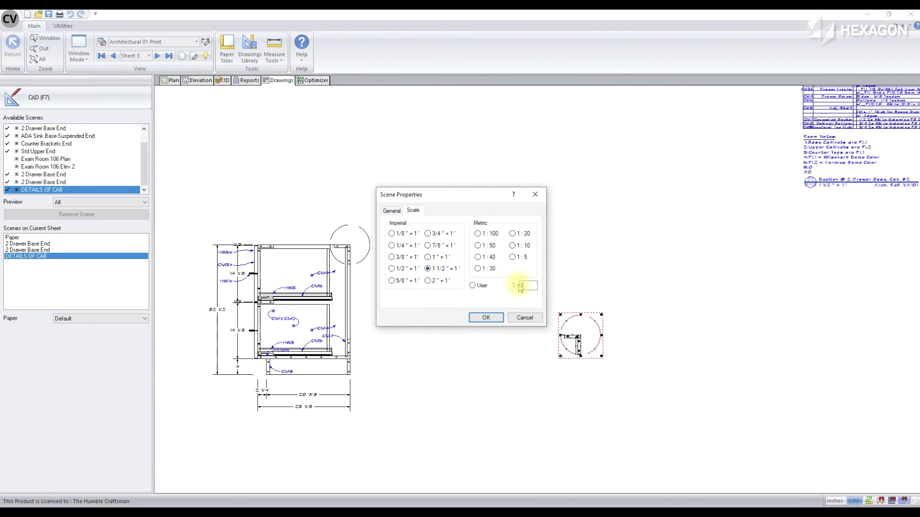
double_click(529, 286)
key("Return")
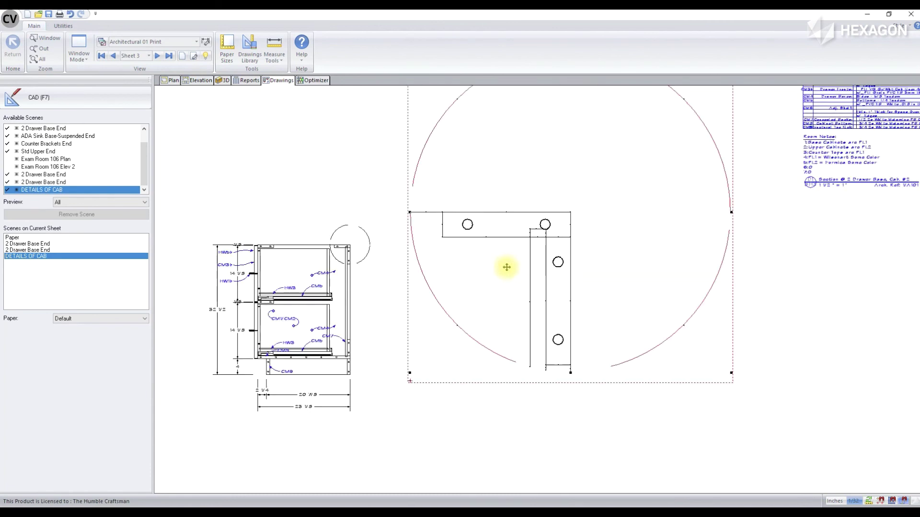
double_click(315, 174)
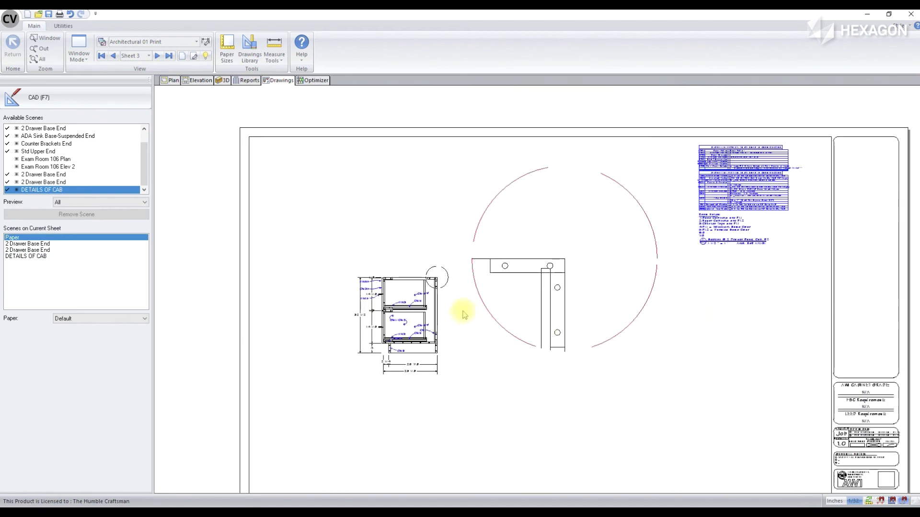
left_click(477, 235)
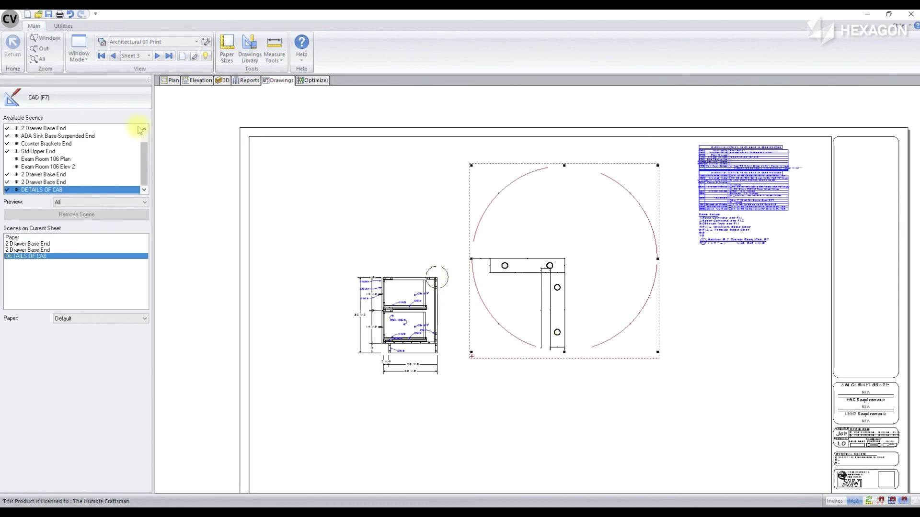
Draw a plain red leader from the enlarged detail toward the section.
left_click(122, 96)
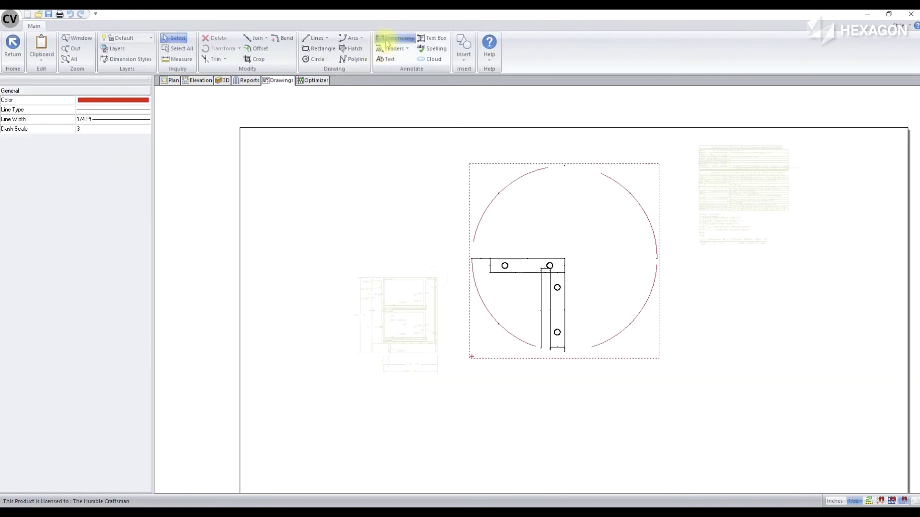
left_click(408, 48)
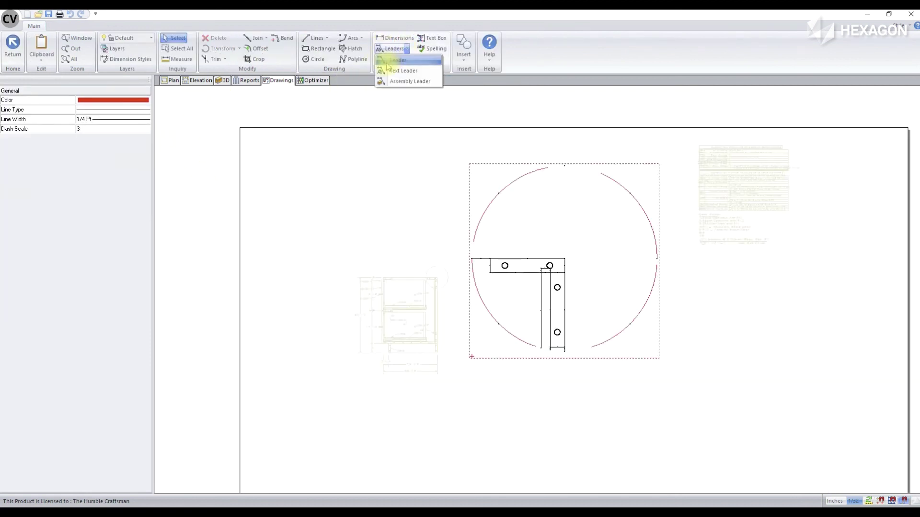
left_click(396, 60)
scroll(471, 301, "up", 3)
scroll(468, 277, "up", 2)
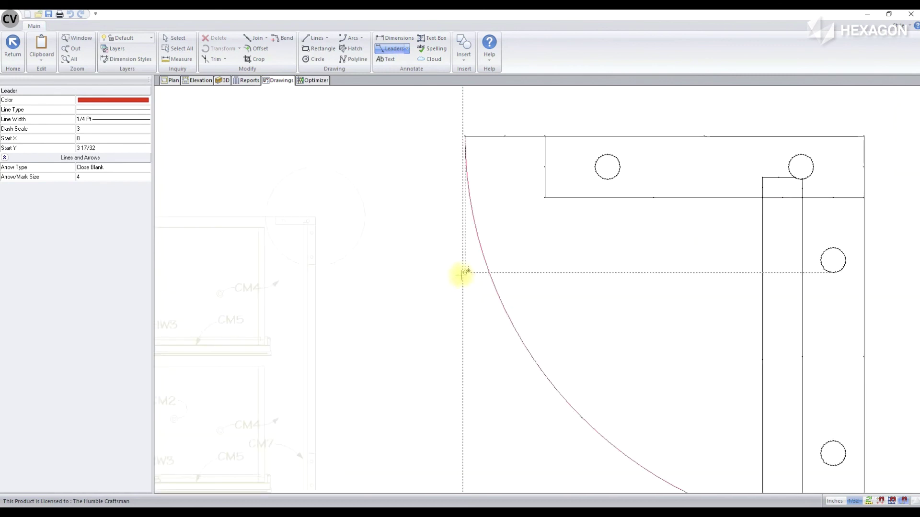
left_click(355, 188)
left_click(439, 139)
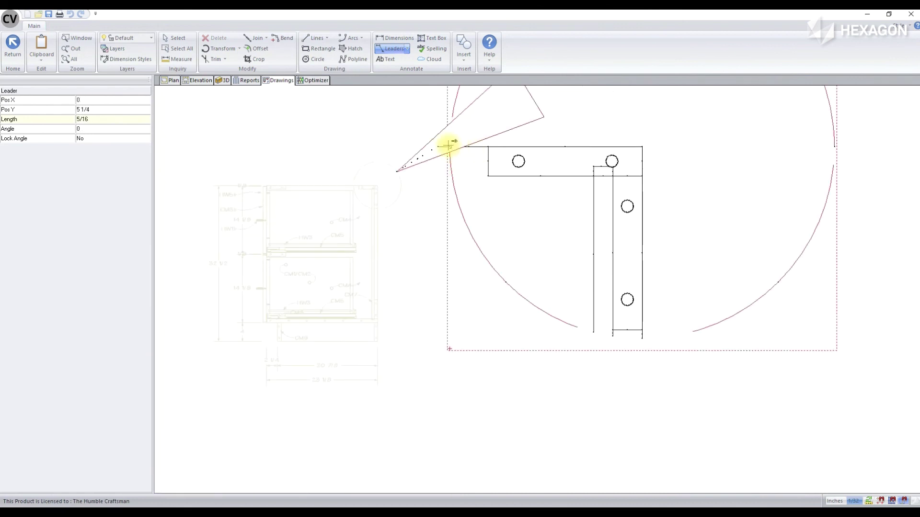
right_click(493, 180)
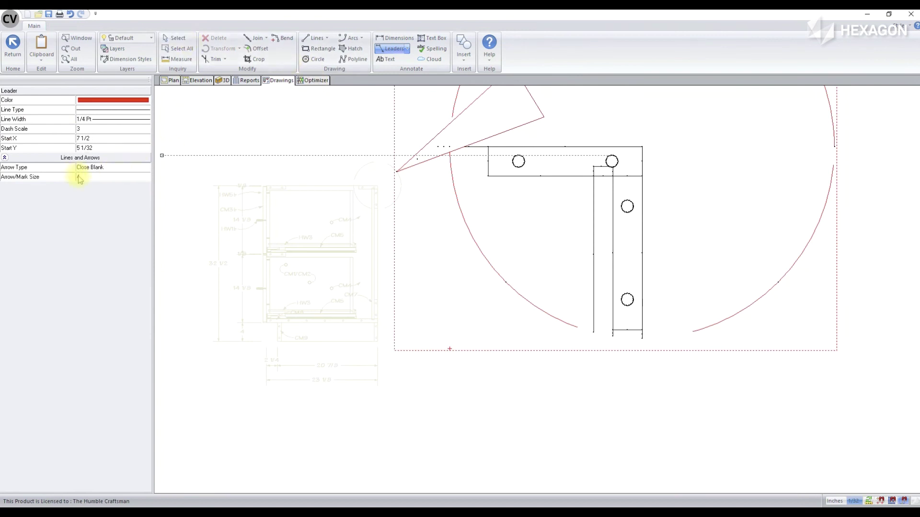
Delete the stray short line and set the leader's arrow size to 1/4.
left_click(179, 38)
left_click(471, 147)
key("Delete")
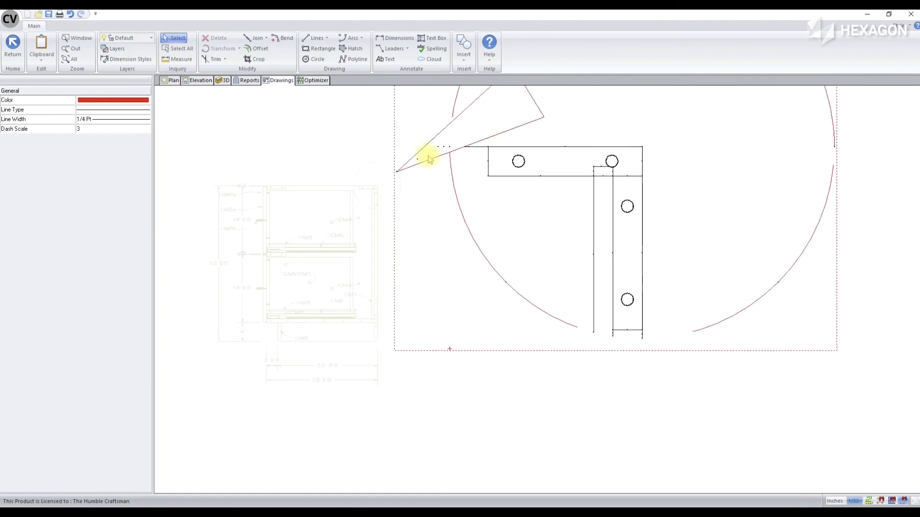
left_click(405, 169)
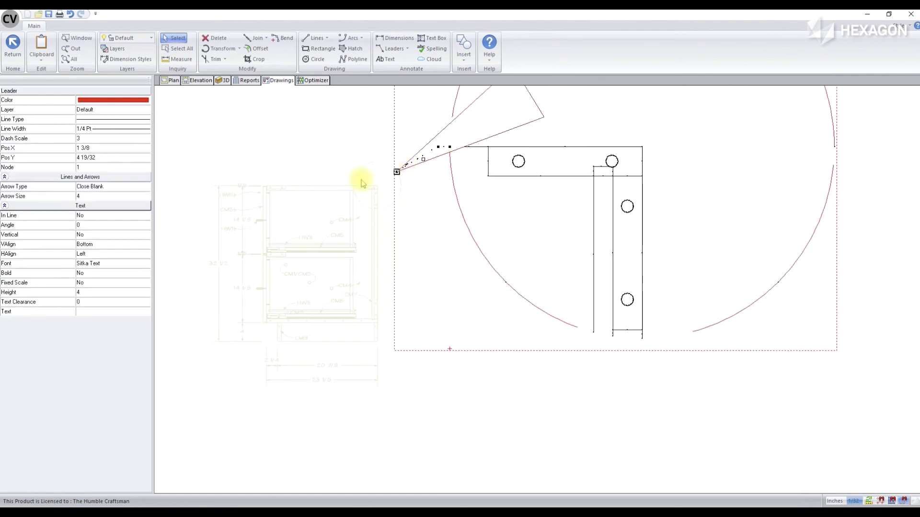
left_click(106, 196)
type("5")
key("Return")
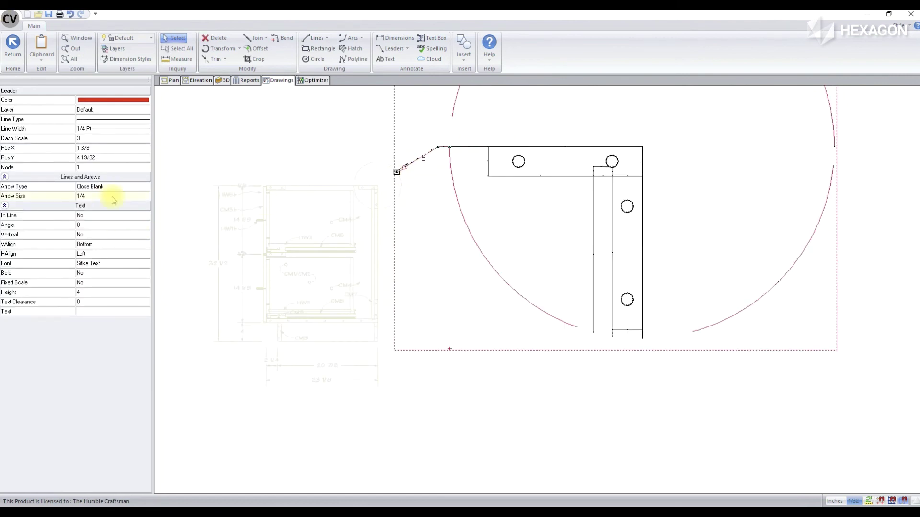
left_click(351, 141)
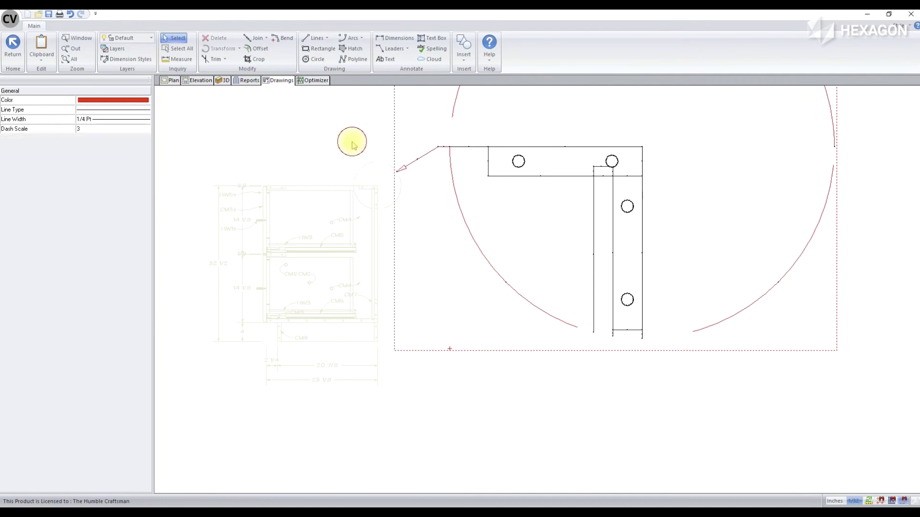
scroll(449, 206, "down", 1)
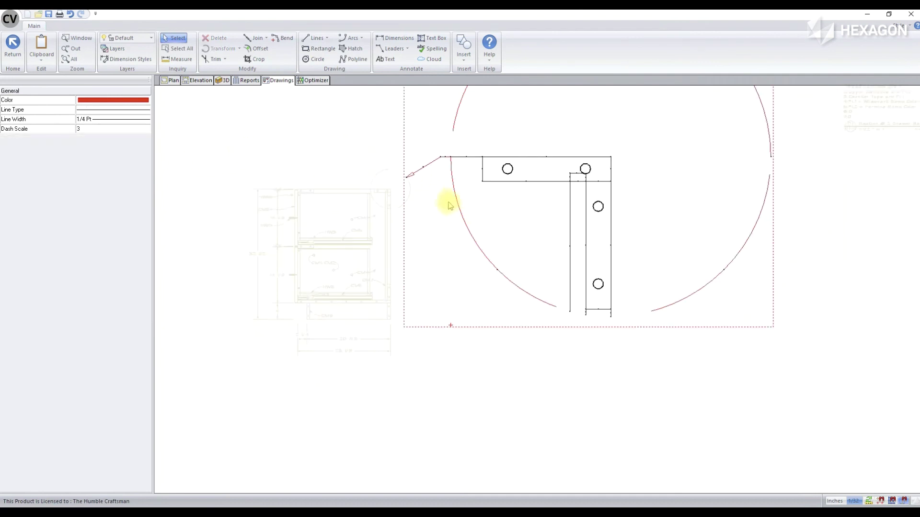
Exit CAD editing back to Sheet 3 to view the full submittal sheet.
left_click(12, 47)
scroll(436, 399, "down", 1)
scroll(639, 240, "up", 1)
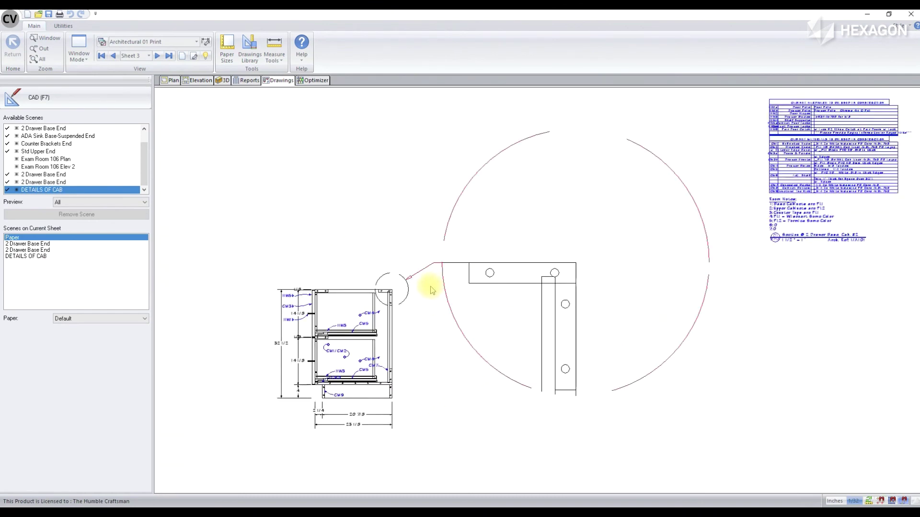
scroll(503, 248, "down", 1)
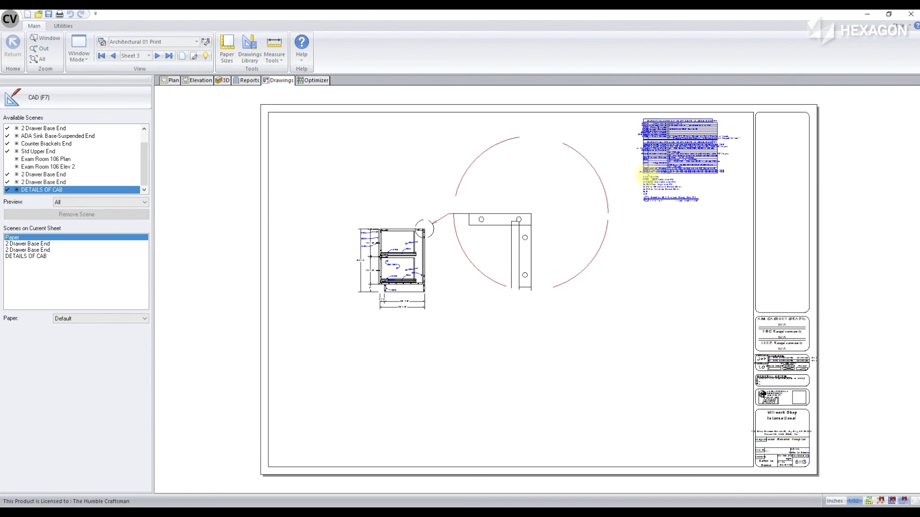